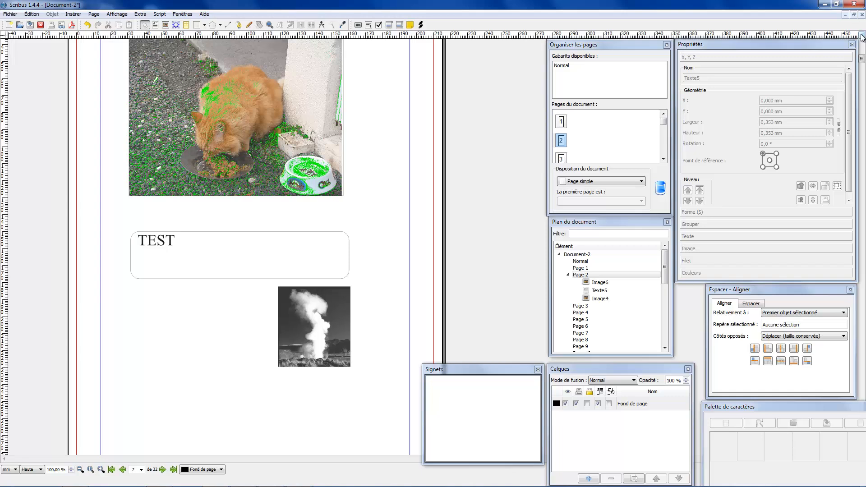
Step: Delete the cat image above the TEST text frame on page 2
{"action": "scroll", "coordinate": [315, 119], "scroll_direction": "up", "scroll_amount": 4}
{"action": "left_click", "coordinate": [314, 115]}
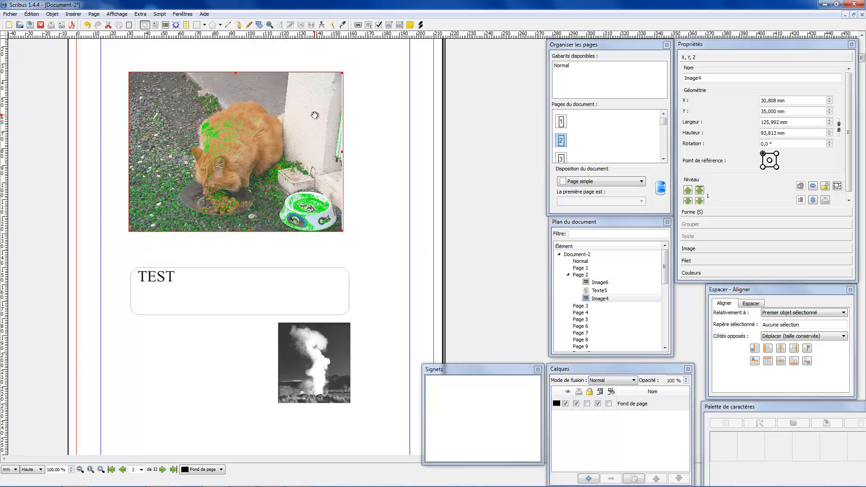
{"action": "key", "text": "Delete"}
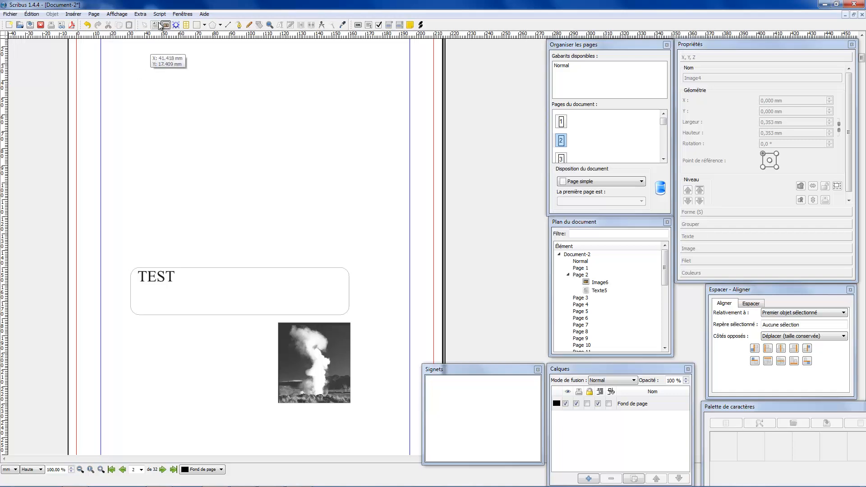
{"action": "left_click", "coordinate": [155, 25]}
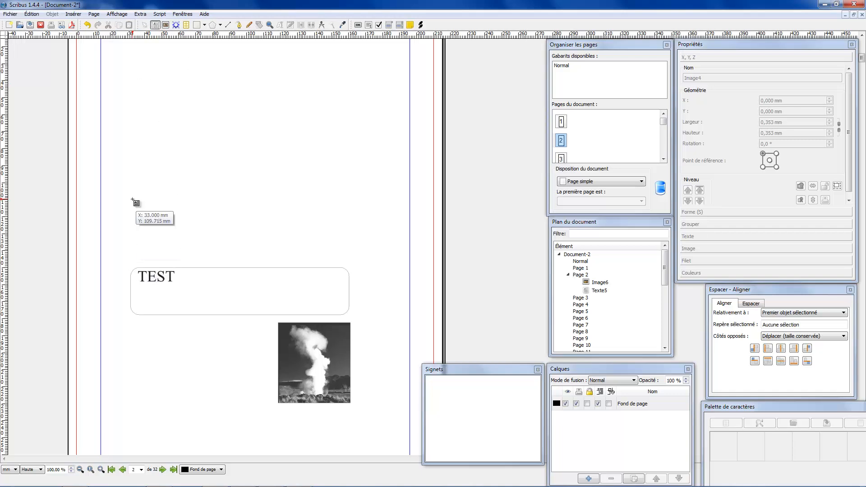
{"action": "left_click_drag", "start_coordinate": [133, 200], "coordinate": [376, 242]}
{"action": "key", "text": "Delete"}
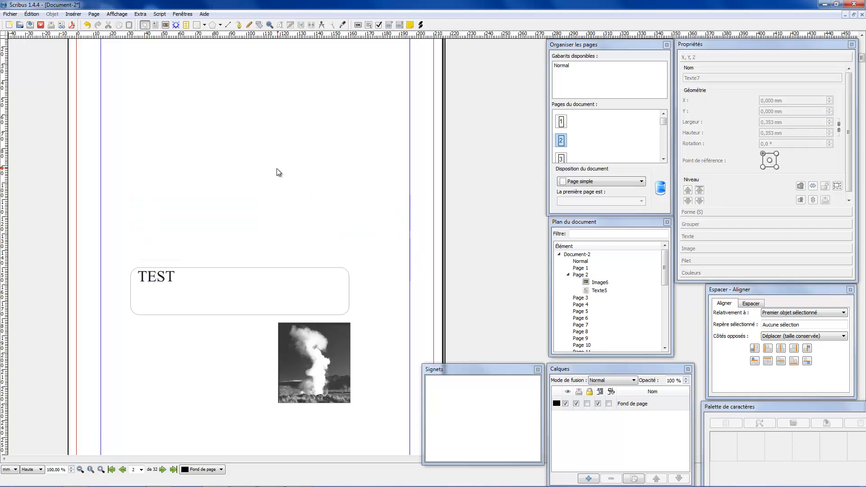
Step: Draw an image frame about 129 × 87 mm near the top of page 2 and load the cat photo from D:\media\image\photo-perso\chat
{"action": "left_click", "coordinate": [165, 25]}
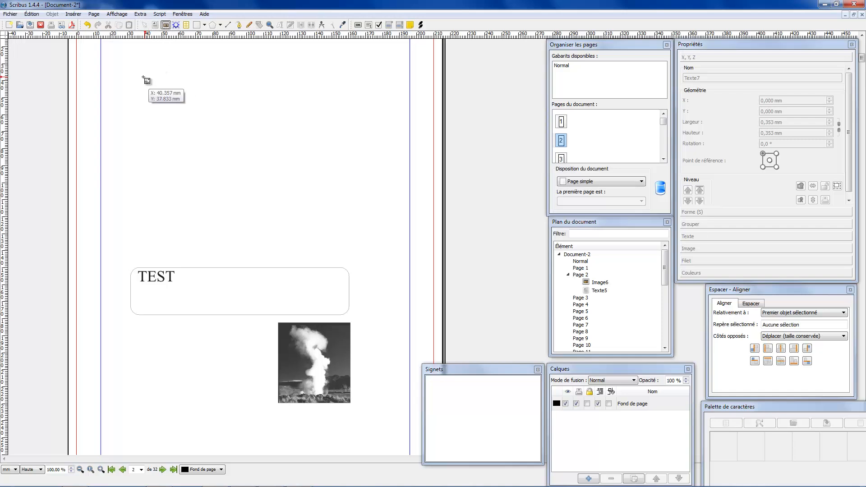
{"action": "left_click_drag", "start_coordinate": [138, 78], "coordinate": [359, 225]}
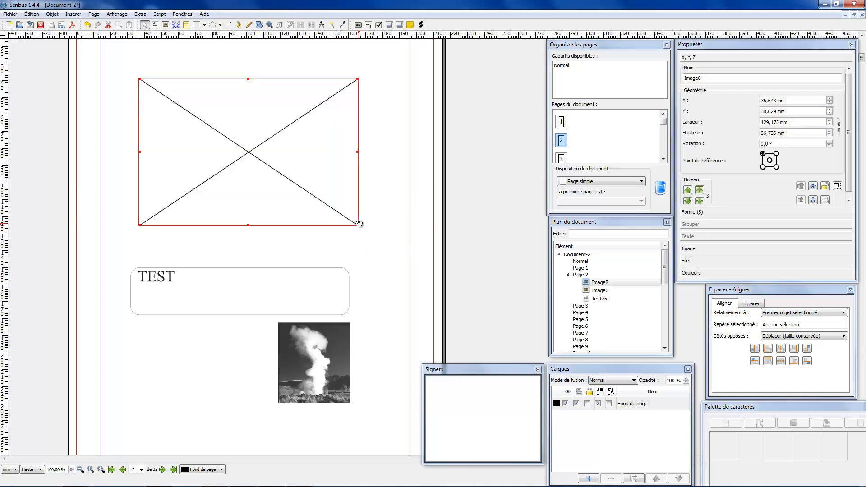
{"action": "left_click", "coordinate": [9, 17]}
{"action": "mouse_move", "coordinate": [51, 132]}
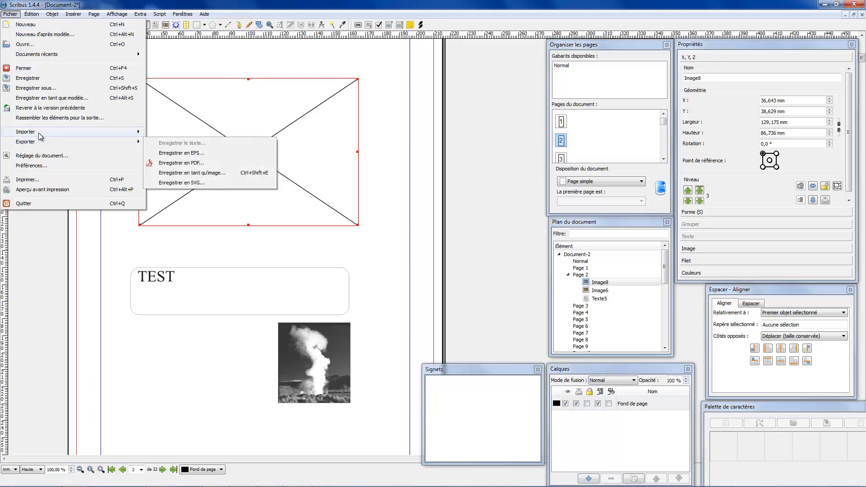
{"action": "left_click", "coordinate": [207, 153]}
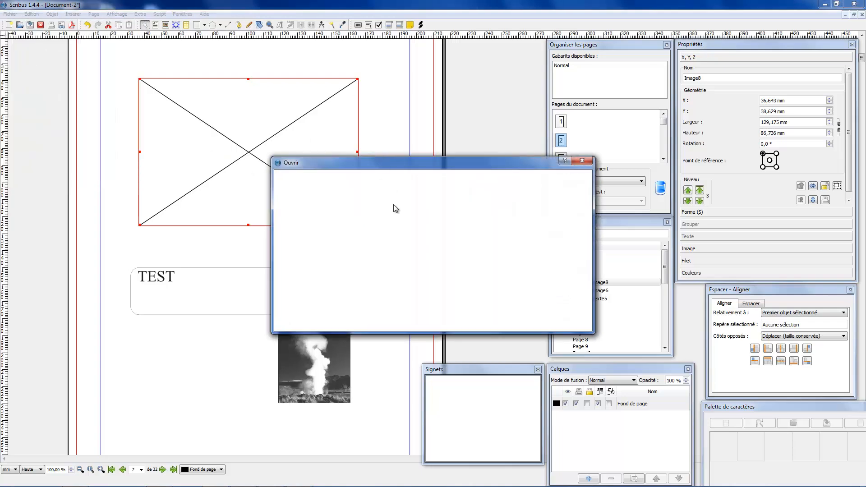
{"action": "left_click", "coordinate": [373, 187]}
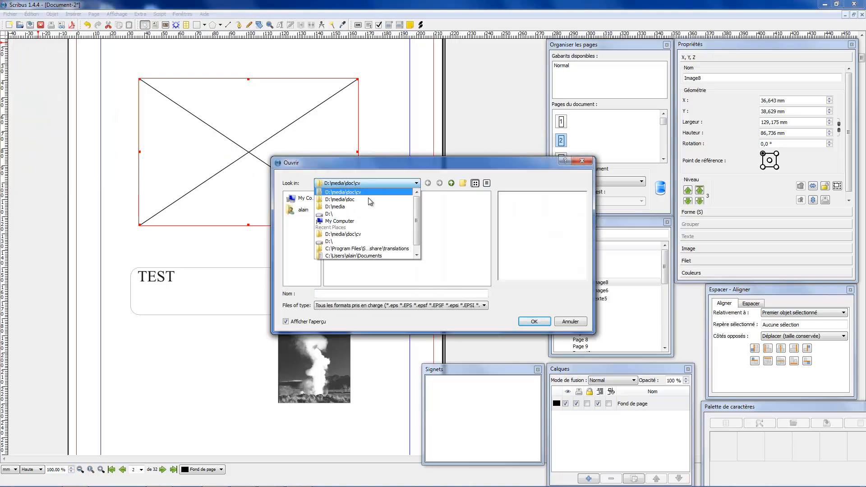
{"action": "left_click", "coordinate": [367, 203]}
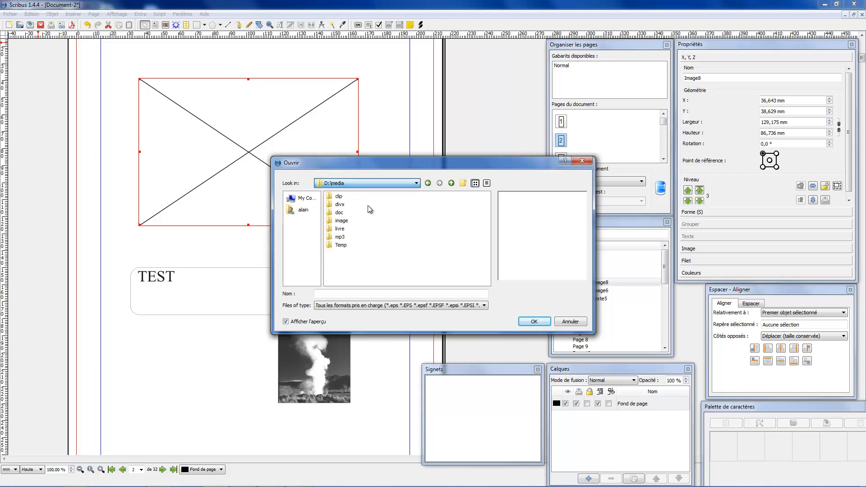
{"action": "double_click", "coordinate": [341, 220]}
{"action": "double_click", "coordinate": [349, 219]}
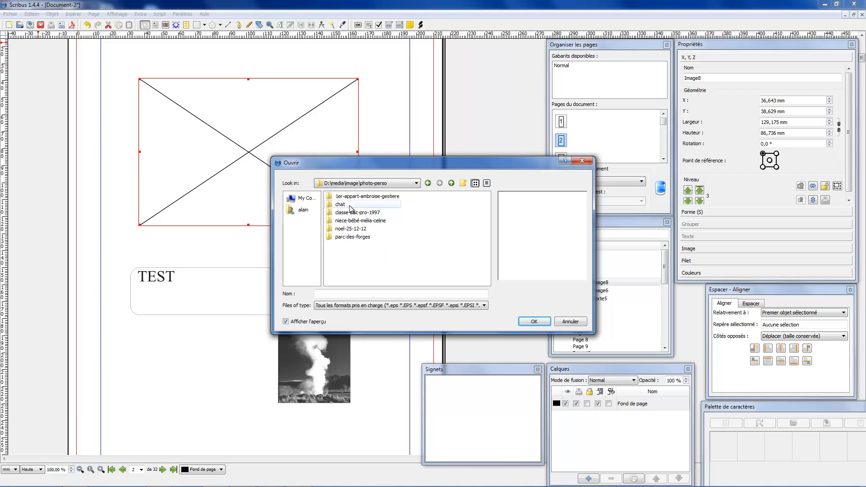
{"action": "double_click", "coordinate": [341, 205]}
{"action": "left_click", "coordinate": [351, 204]}
{"action": "left_click", "coordinate": [522, 321]}
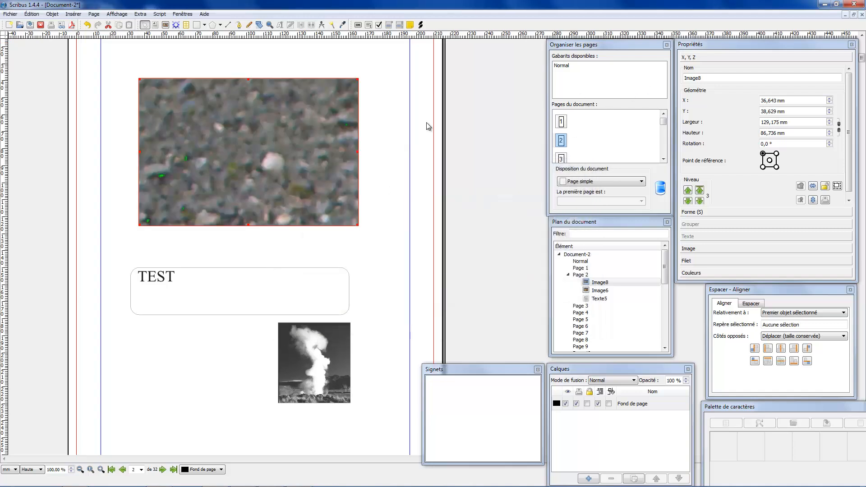
Step: Fit the cat photo to its frame's dimensions with proportional scaling enabled
{"action": "left_click", "coordinate": [727, 247]}
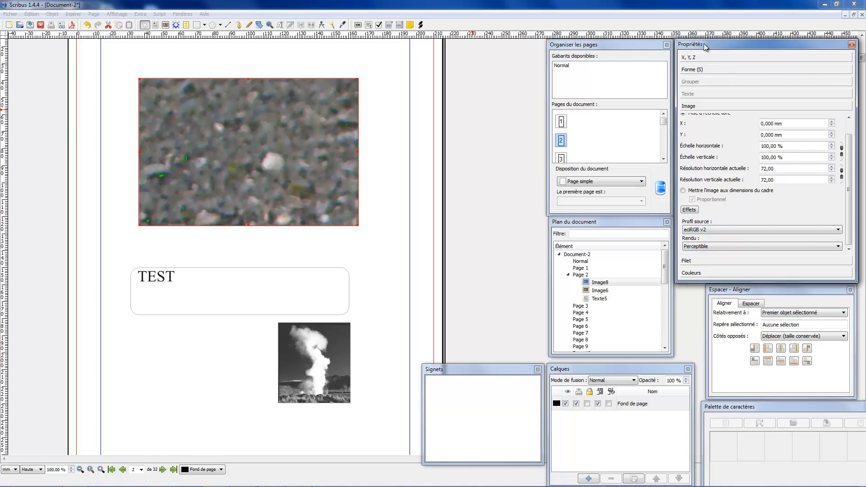
{"action": "left_click", "coordinate": [182, 14]}
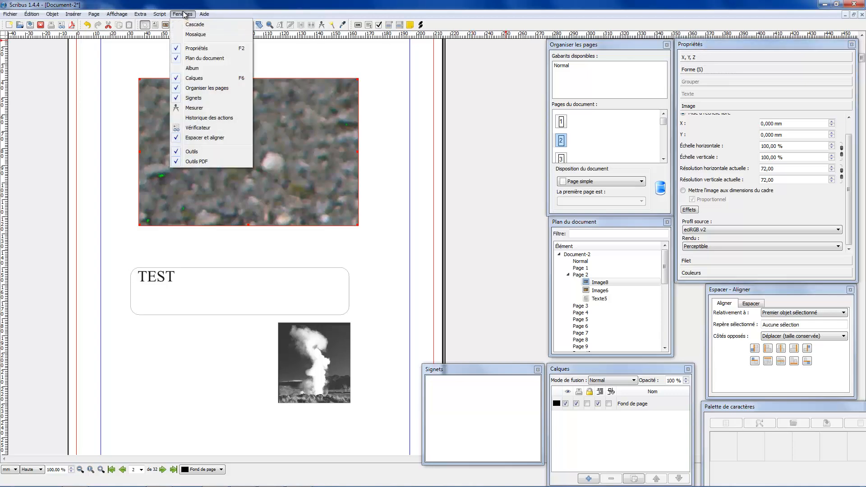
{"action": "left_click", "coordinate": [653, 2]}
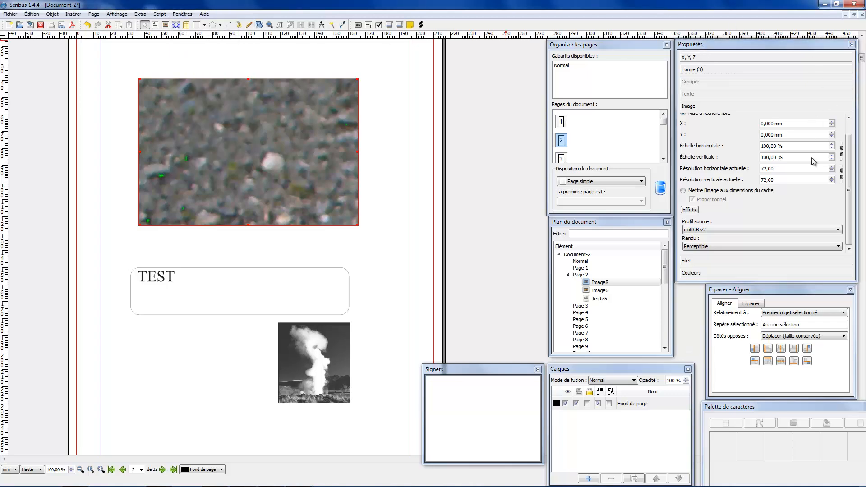
{"action": "left_click", "coordinate": [713, 191]}
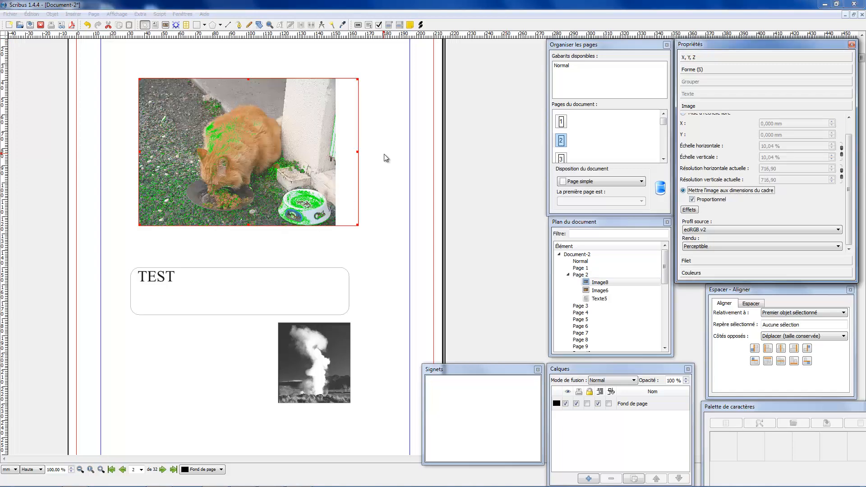
{"action": "left_click", "coordinate": [708, 200]}
{"action": "left_click", "coordinate": [692, 199]}
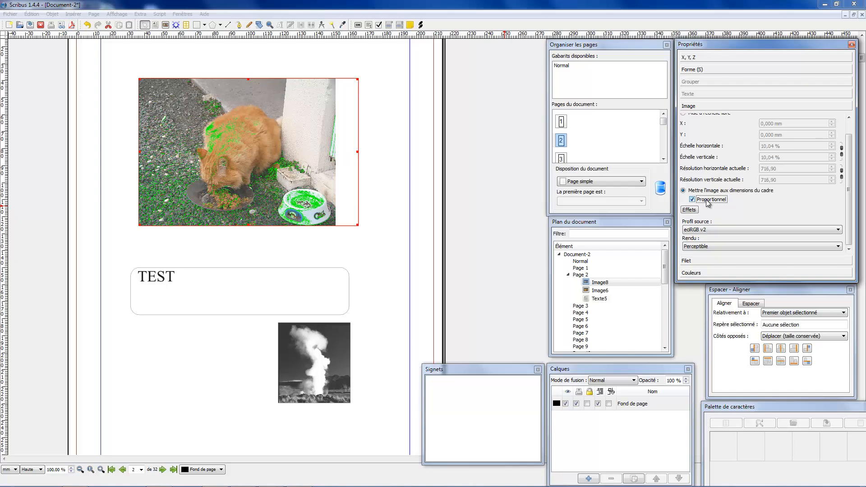
{"action": "left_click", "coordinate": [707, 201]}
{"action": "left_click", "coordinate": [707, 201]}
Step: Add the Bichromie effect to the black-and-white geyser image below the TEST frame
{"action": "left_click", "coordinate": [318, 239]}
{"action": "left_click", "coordinate": [300, 340]}
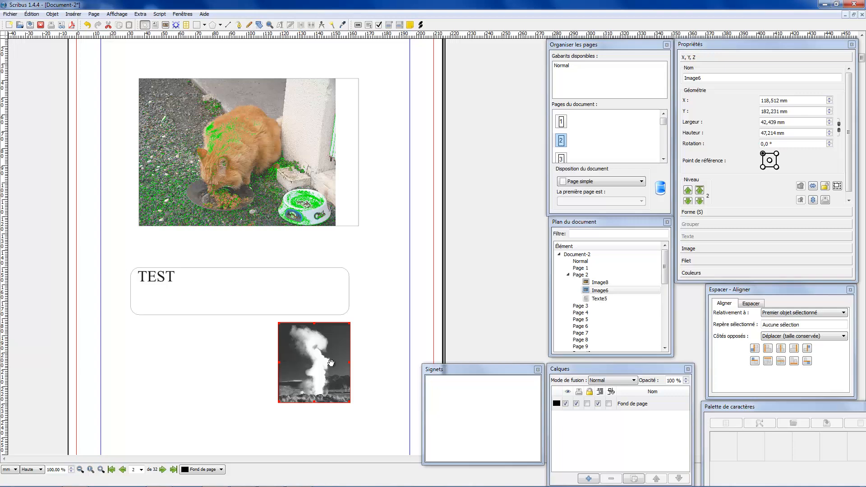
{"action": "left_click", "coordinate": [374, 353]}
{"action": "left_click", "coordinate": [312, 354]}
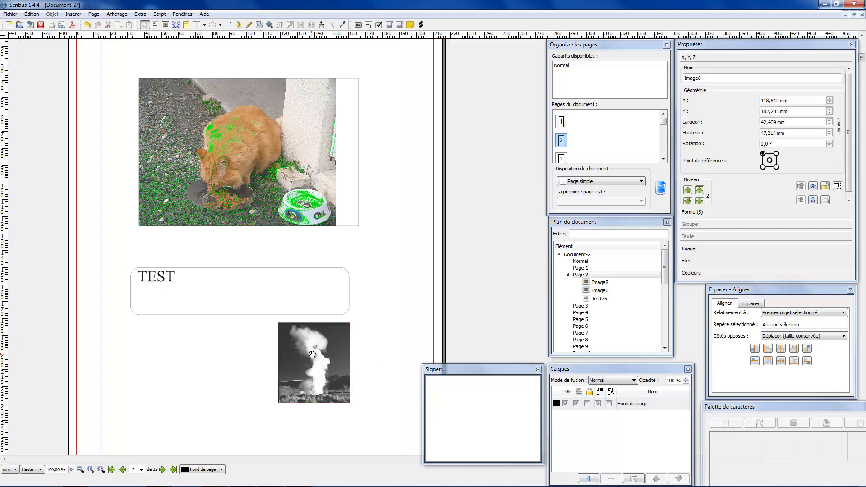
{"action": "left_click", "coordinate": [749, 249]}
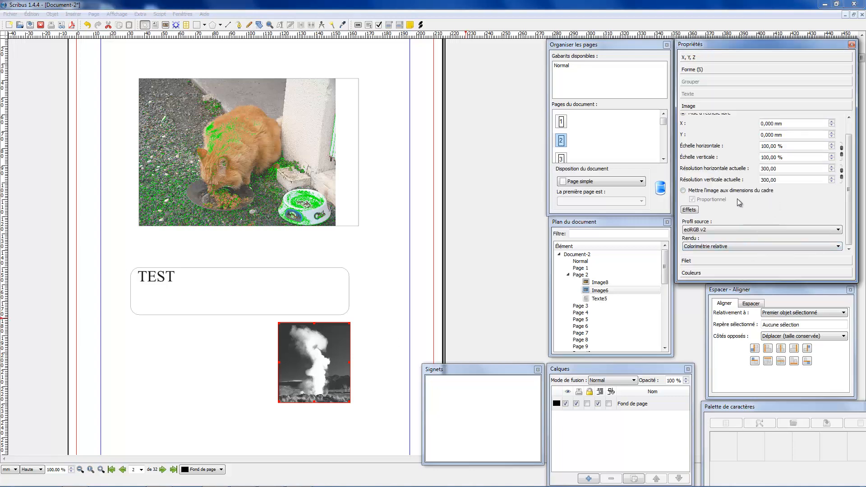
{"action": "left_click", "coordinate": [697, 210]}
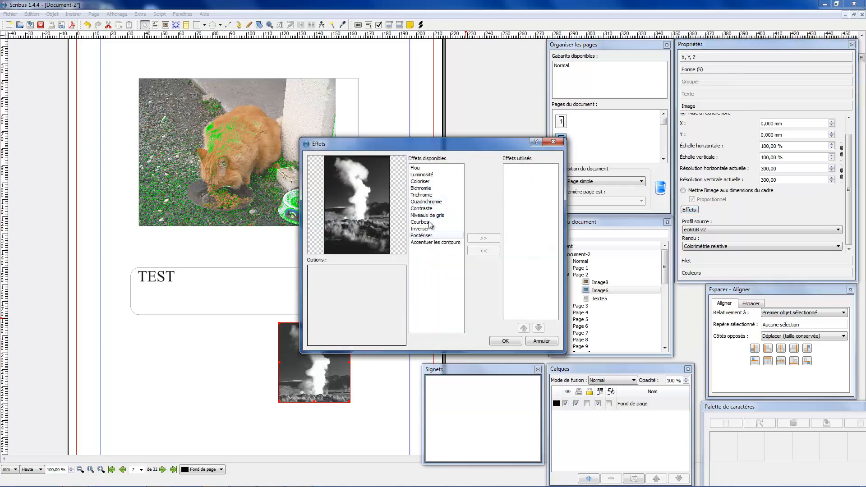
{"action": "left_click", "coordinate": [426, 188]}
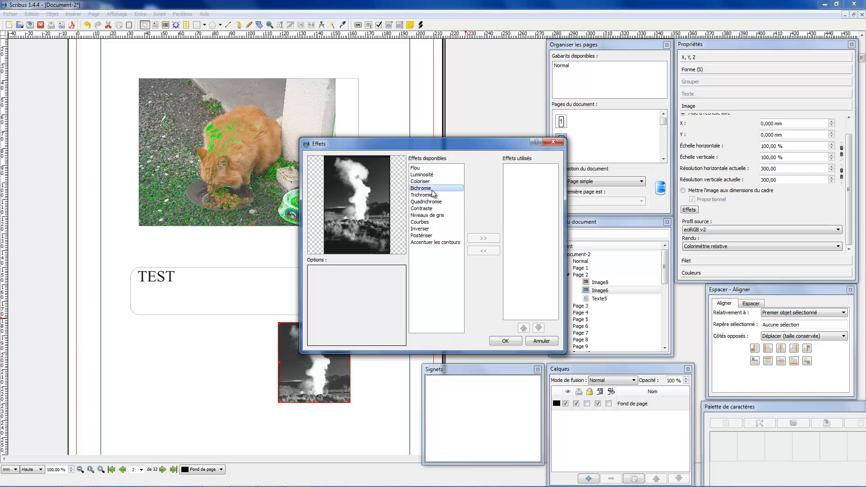
{"action": "left_click", "coordinate": [481, 238]}
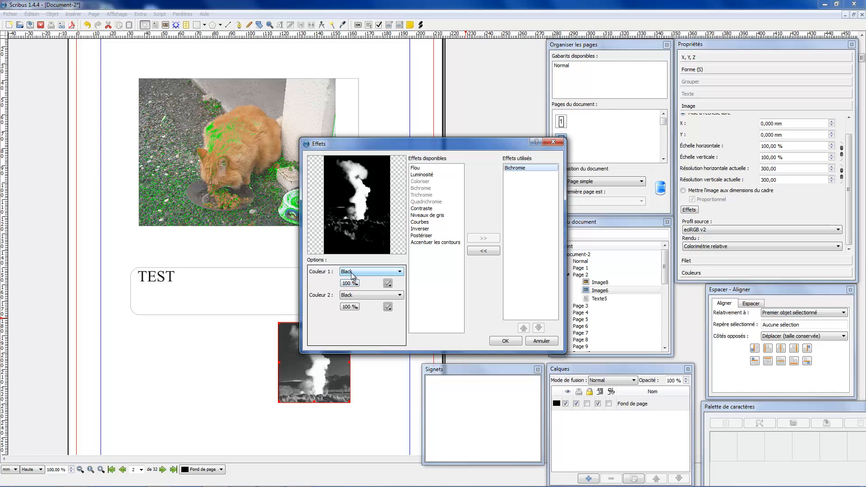
Step: Try PANTONE 7466 C as Couleur 1 and PANTONE Orange 021 C as Couleur 2 of the Bichromie effect
{"action": "left_click", "coordinate": [397, 272]}
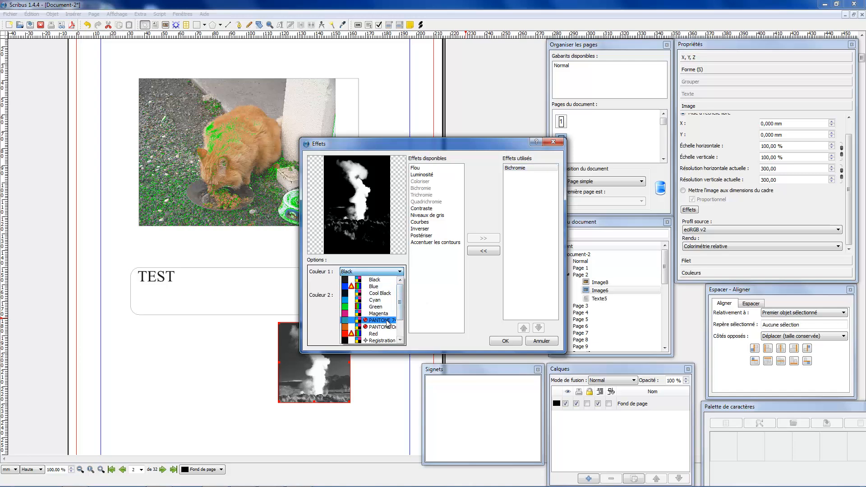
{"action": "left_click", "coordinate": [385, 320]}
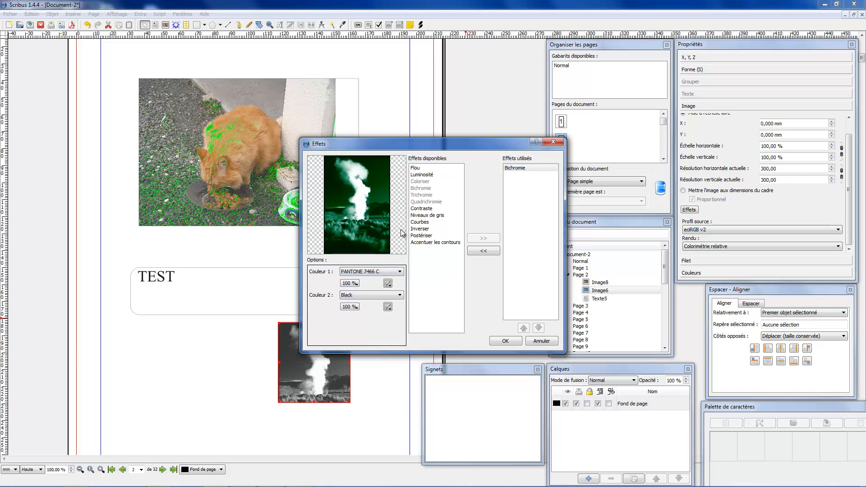
{"action": "left_click", "coordinate": [361, 295]}
{"action": "left_click", "coordinate": [381, 350]}
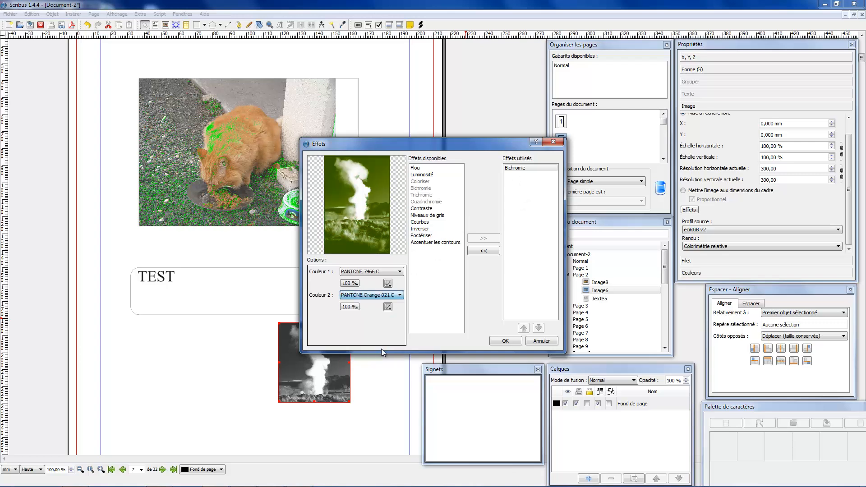
{"action": "left_click", "coordinate": [386, 311]}
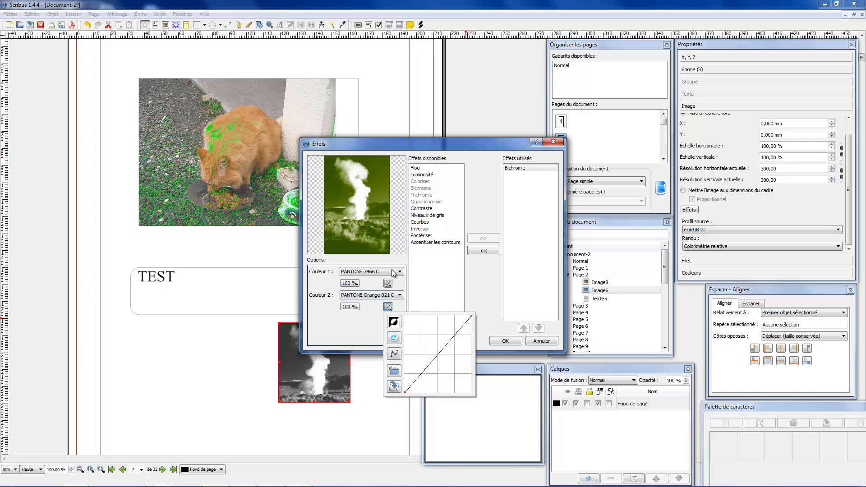
{"action": "left_click", "coordinate": [388, 283]}
Step: Set the Bichromie effect's Couleur 1 to PANTONE Orange 021 C and Couleur 2 to PANTONE 7466 C
{"action": "left_click", "coordinate": [360, 273]}
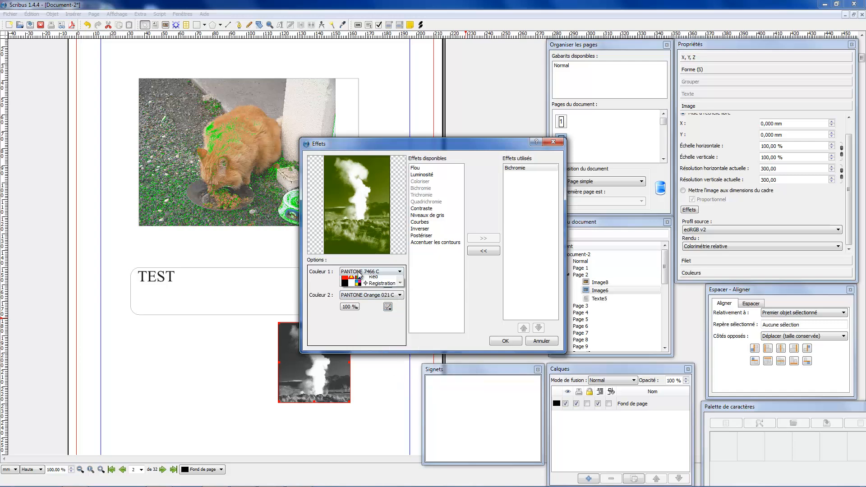
{"action": "left_click", "coordinate": [386, 327]}
{"action": "left_click", "coordinate": [370, 294]}
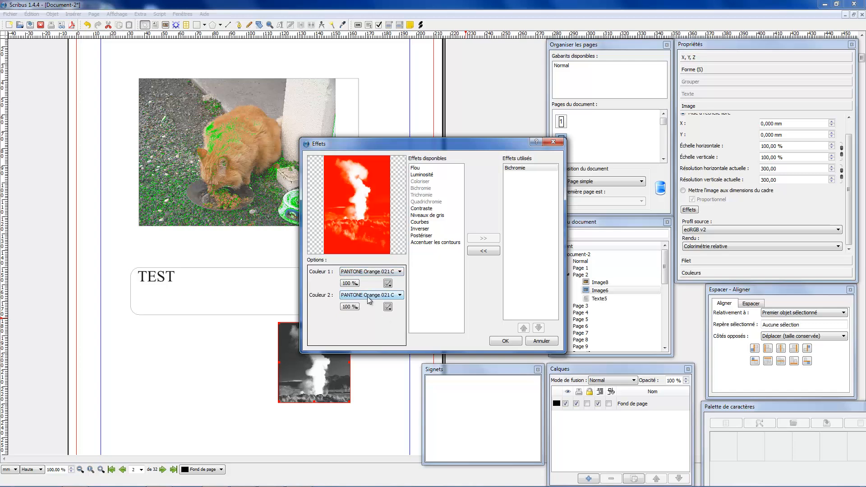
{"action": "left_click", "coordinate": [374, 348]}
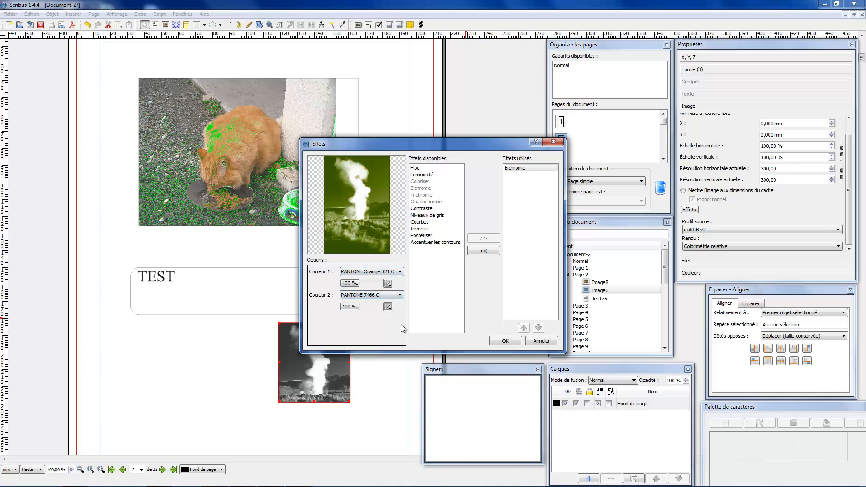
Step: Adjust the tone curve of the Bichromie effect's Couleur 2 and apply the effect to the geyser image
{"action": "left_click", "coordinate": [388, 283]}
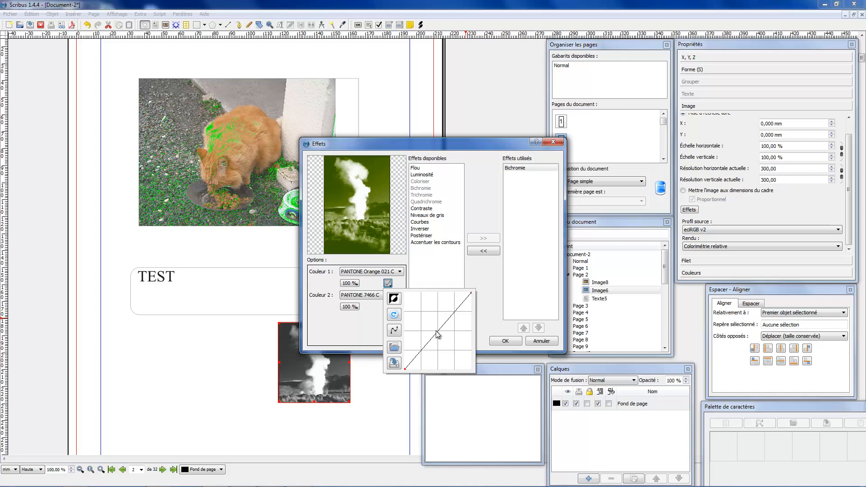
{"action": "left_click", "coordinate": [366, 320]}
{"action": "left_click", "coordinate": [387, 306]}
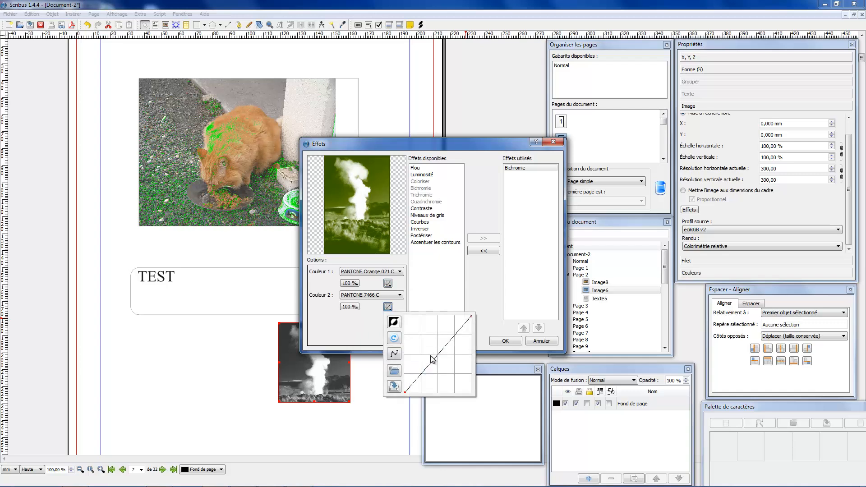
{"action": "left_click_drag", "start_coordinate": [436, 359], "coordinate": [438, 366]}
{"action": "left_click", "coordinate": [419, 387]}
{"action": "left_click_drag", "start_coordinate": [453, 342], "coordinate": [438, 372]}
{"action": "left_click", "coordinate": [480, 300]}
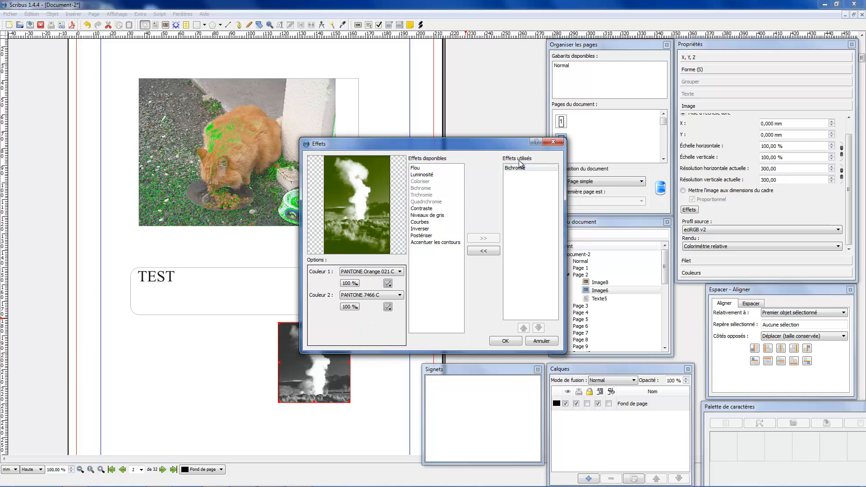
{"action": "left_click", "coordinate": [512, 341]}
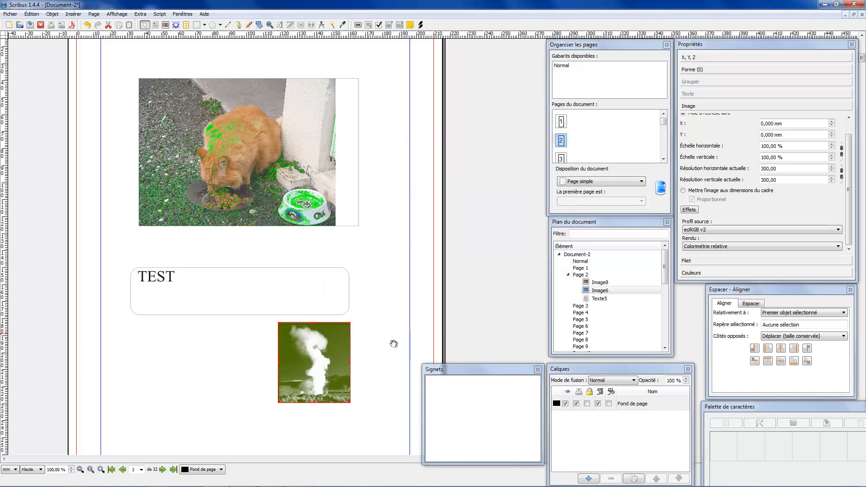
{"action": "left_click", "coordinate": [301, 360]}
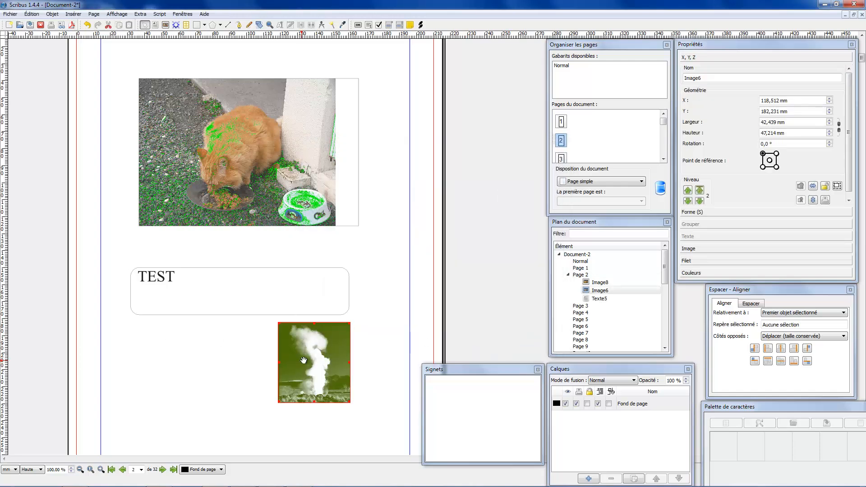
Step: Replace the Bichromie effect on the geyser image with the Niveaux de gris effect
{"action": "left_click", "coordinate": [745, 248]}
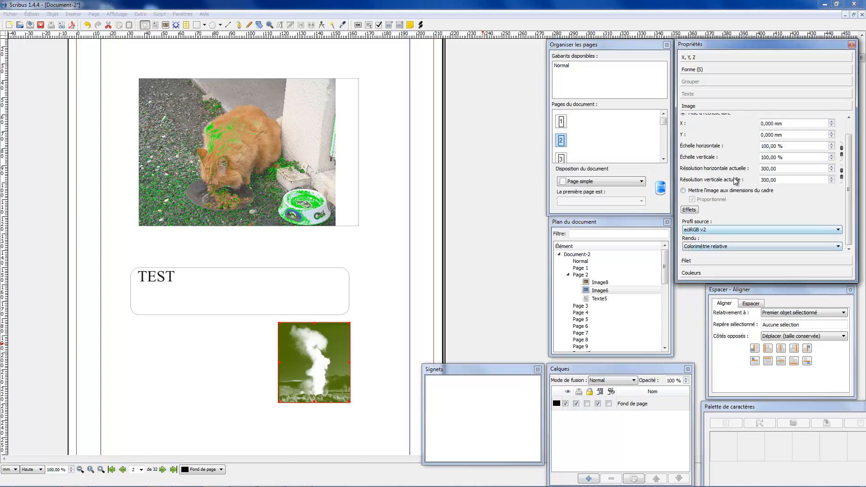
{"action": "left_click_drag", "start_coordinate": [848, 167], "coordinate": [865, 216]}
{"action": "left_click", "coordinate": [723, 273]}
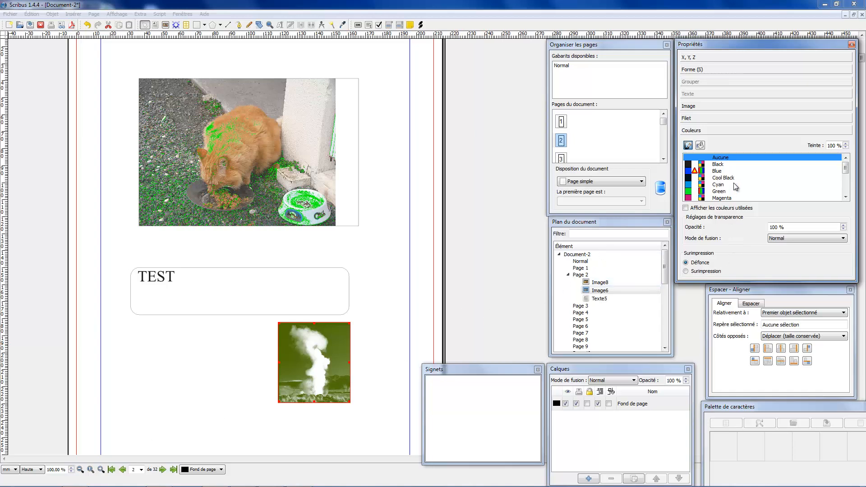
{"action": "left_click", "coordinate": [710, 108]}
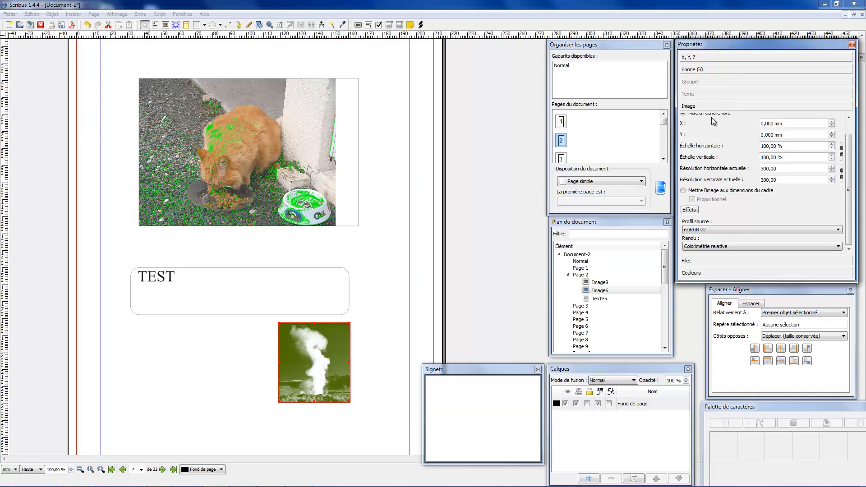
{"action": "left_click", "coordinate": [689, 210]}
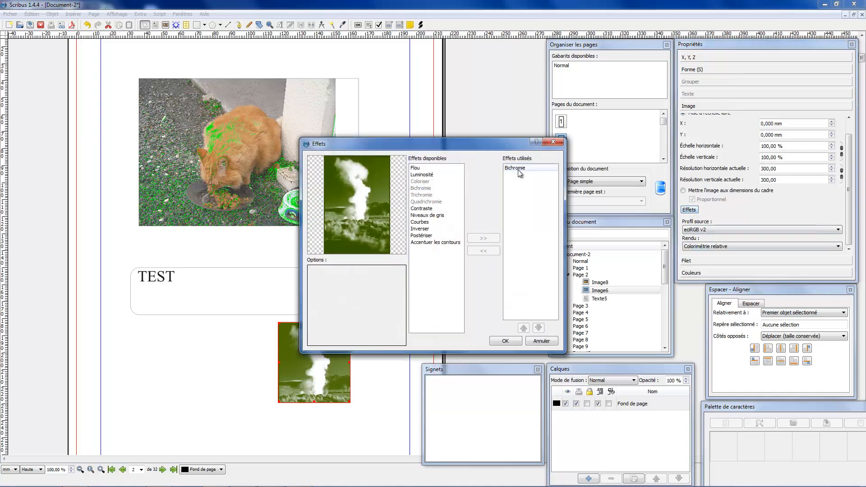
{"action": "left_click", "coordinate": [486, 251]}
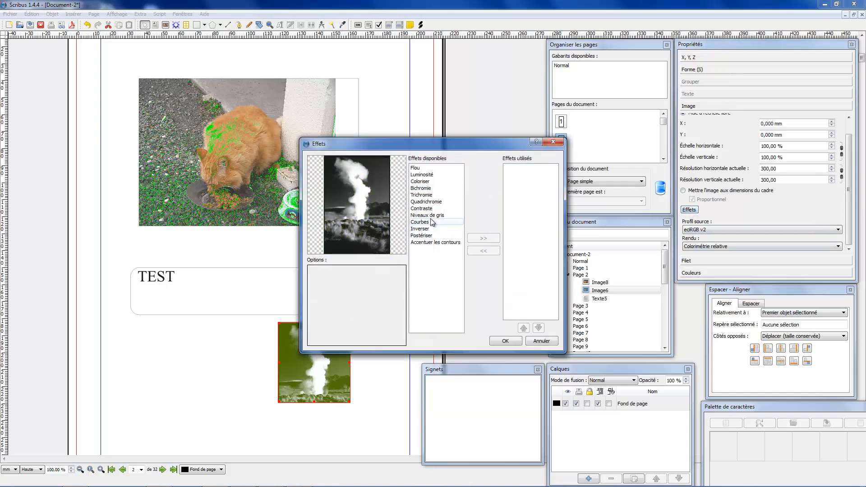
{"action": "left_click", "coordinate": [427, 215]}
{"action": "left_click", "coordinate": [483, 238]}
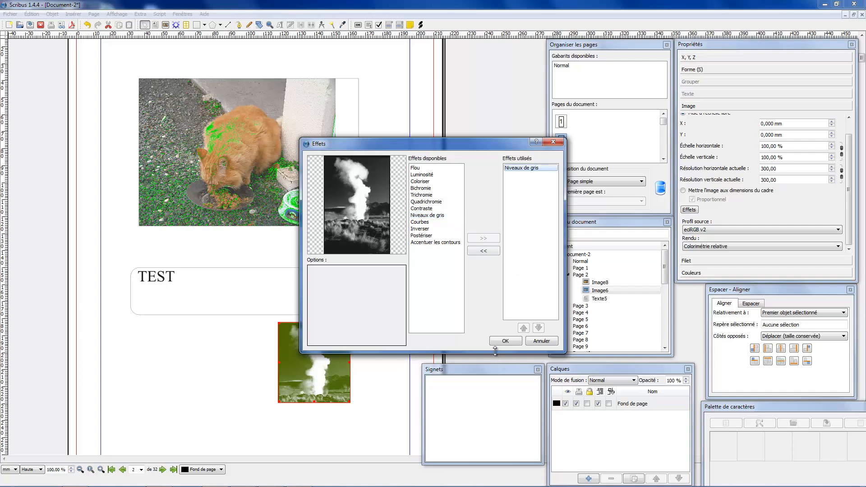
{"action": "left_click", "coordinate": [505, 341]}
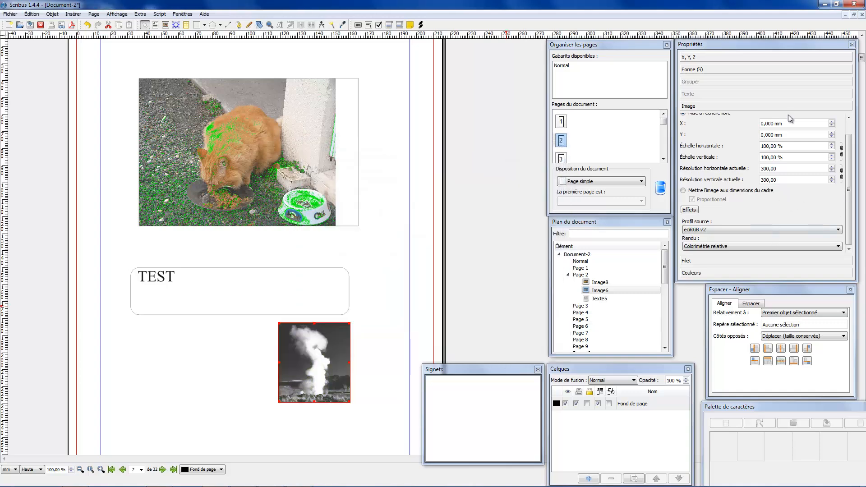
Step: Try Green as the line colour of the geyser image's frame, and reset it to Aucune
{"action": "left_click", "coordinate": [691, 272]}
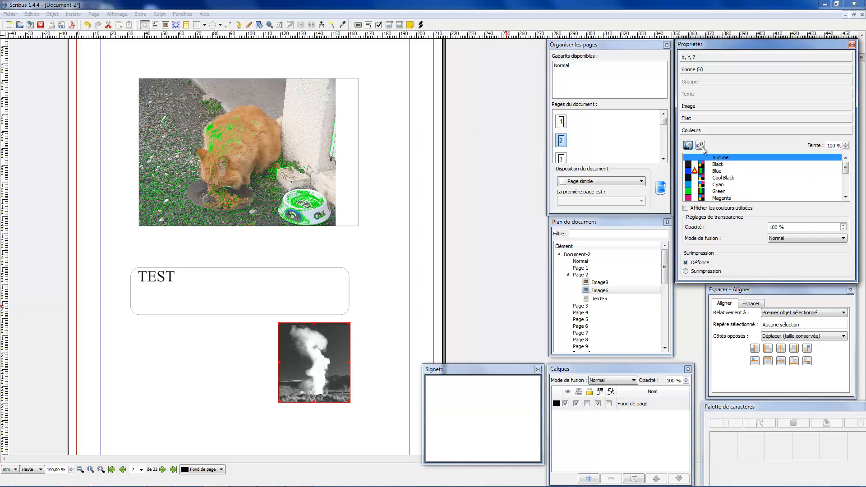
{"action": "left_click", "coordinate": [718, 193]}
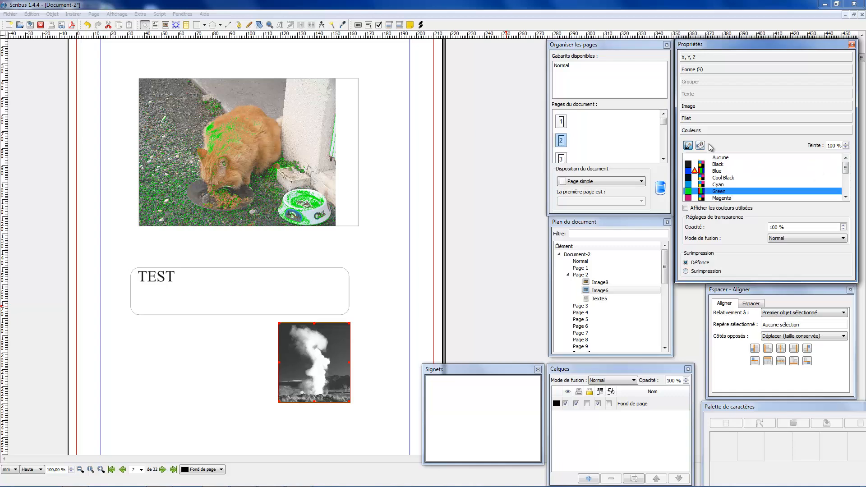
{"action": "left_click", "coordinate": [713, 157]}
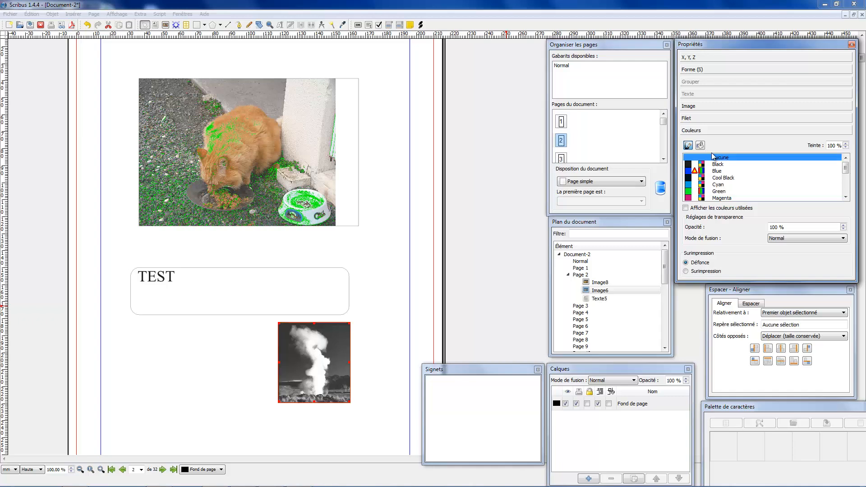
Step: Set the fill colour of the geyser image's frame to PANTONE Orange 021 C
{"action": "left_click", "coordinate": [700, 145]}
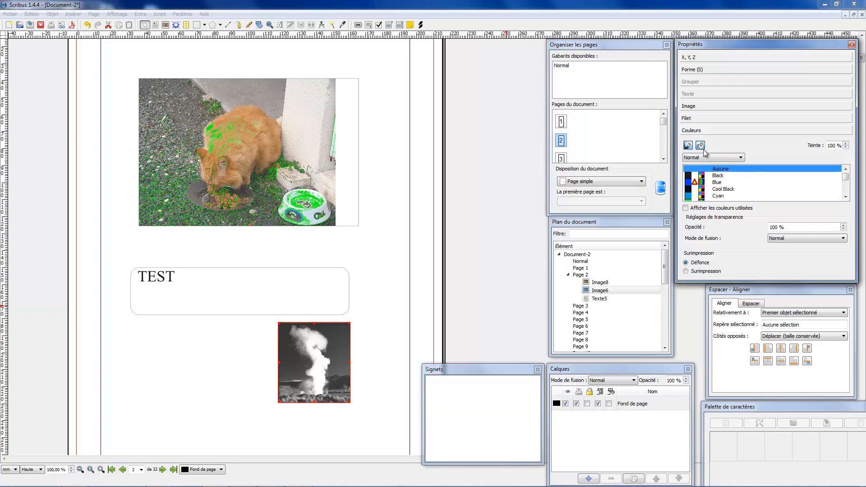
{"action": "left_click", "coordinate": [721, 185]}
{"action": "left_click", "coordinate": [847, 189]}
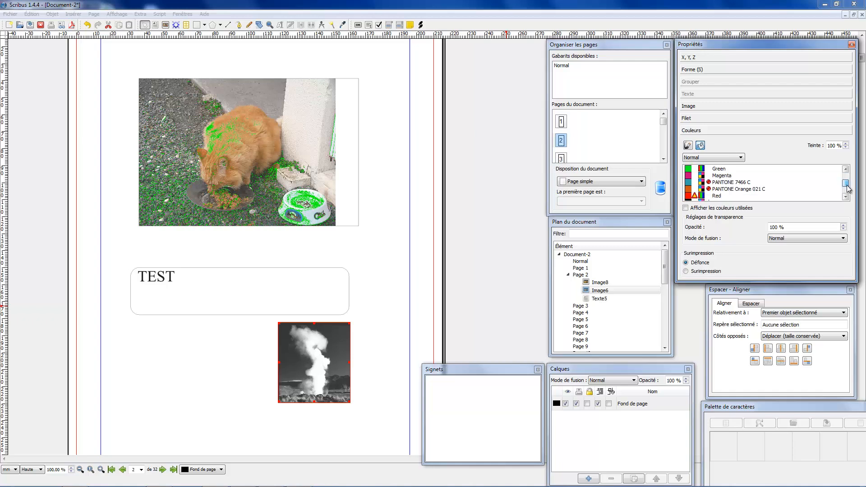
{"action": "left_click", "coordinate": [757, 182]}
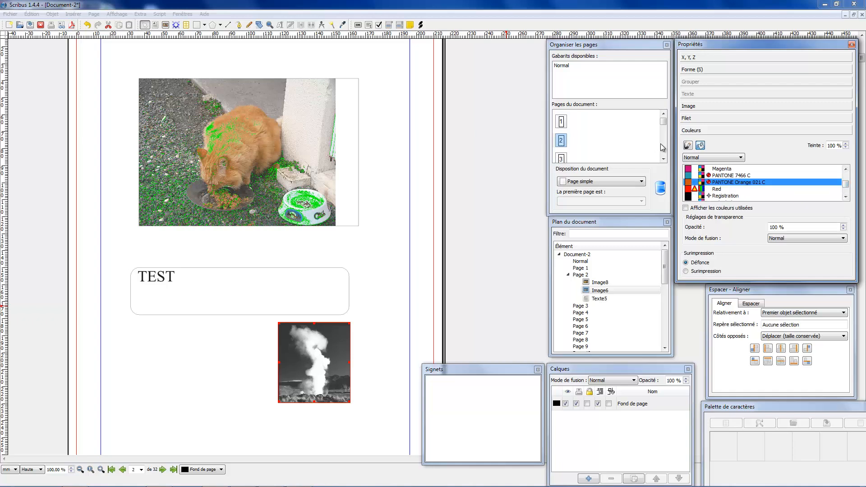
Step: Add the Bichromie effect after Niveaux de gris in the geyser image's list of used effects
{"action": "left_click", "coordinate": [698, 107]}
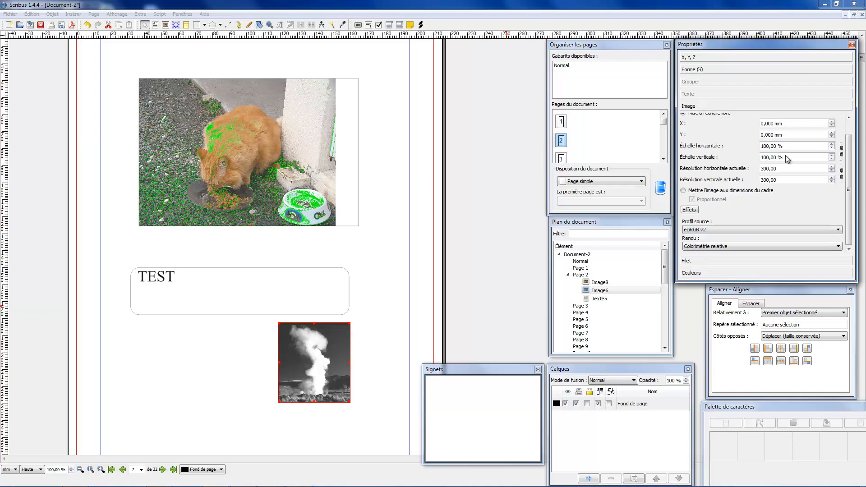
{"action": "left_click", "coordinate": [849, 123]}
{"action": "left_click_drag", "start_coordinate": [849, 143], "coordinate": [845, 122]}
{"action": "left_click", "coordinate": [688, 225]}
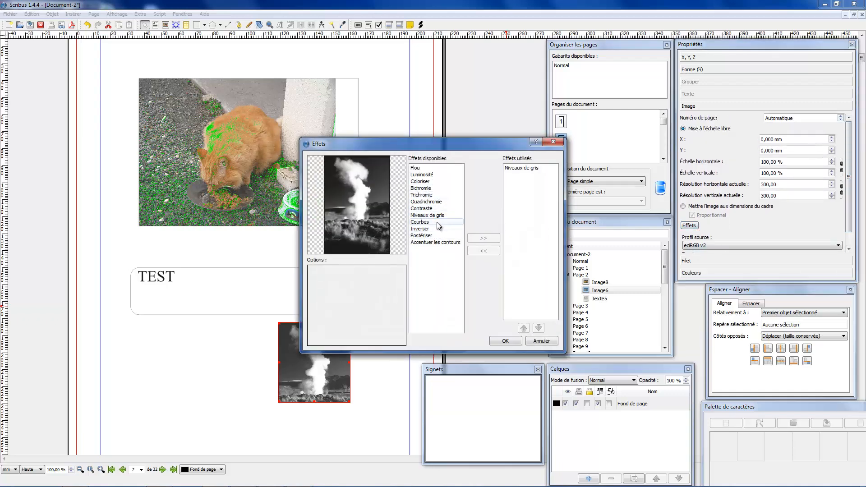
{"action": "left_click", "coordinate": [436, 189]}
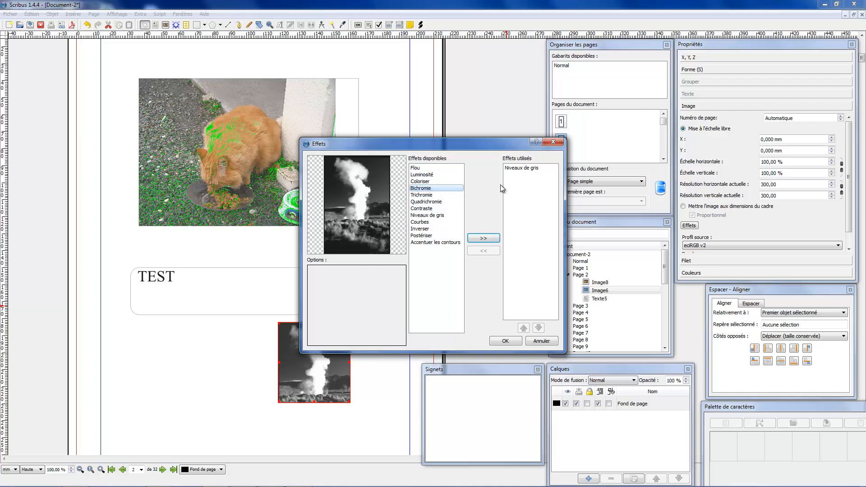
{"action": "left_click", "coordinate": [482, 237]}
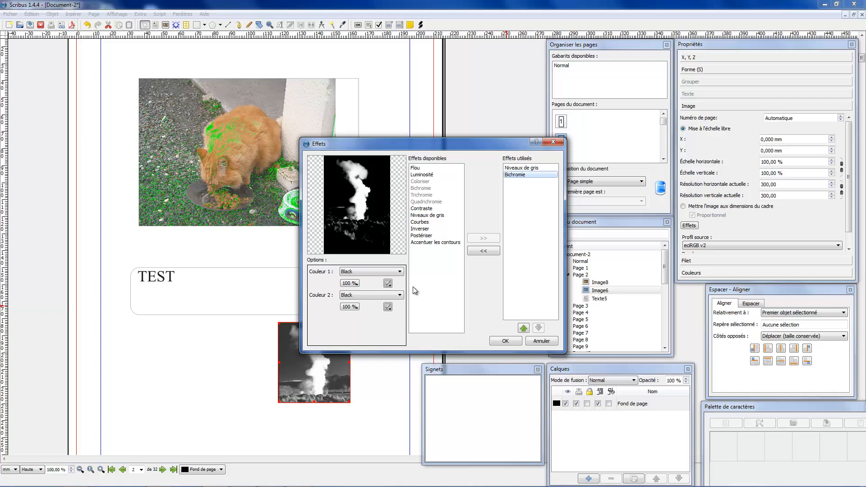
Step: Set the Bichromie effect's Couleur 1 to PANTONE Orange 021 C and Couleur 2 to White, and apply it to the geyser image
{"action": "left_click", "coordinate": [380, 273]}
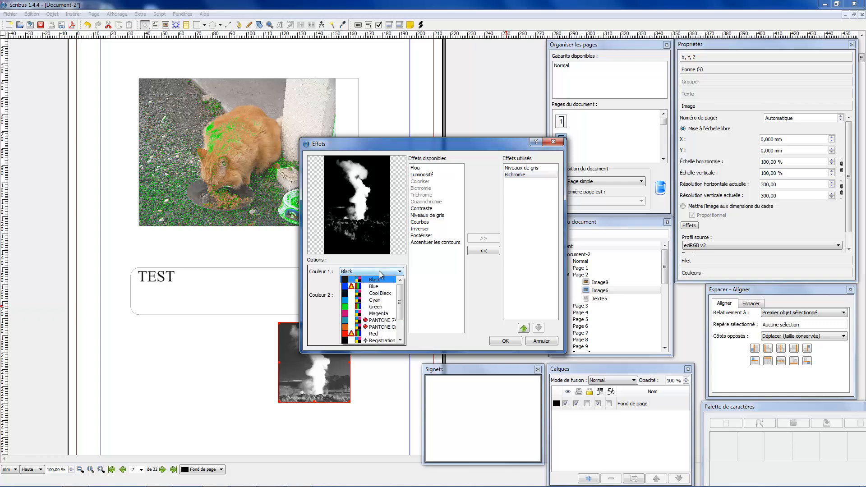
{"action": "left_click", "coordinate": [387, 327]}
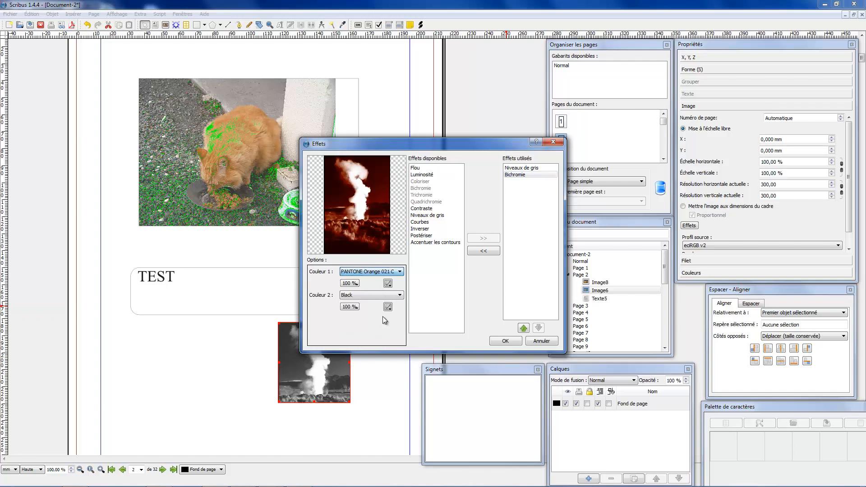
{"action": "left_click", "coordinate": [378, 293]}
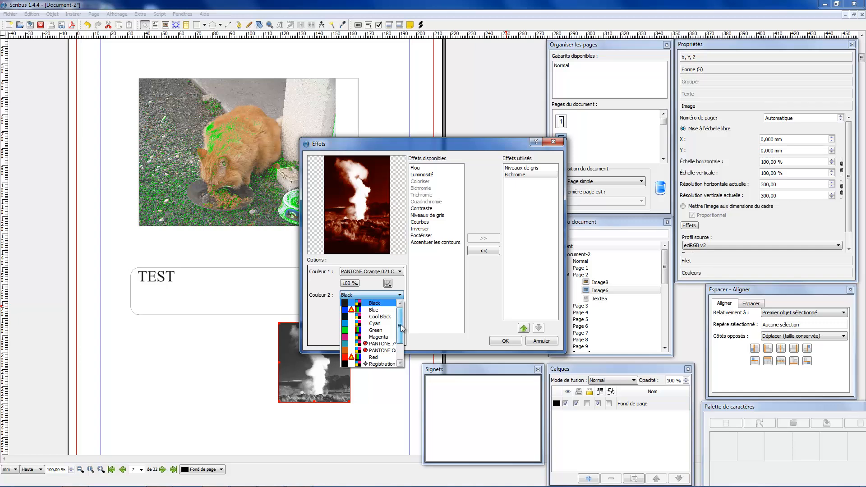
{"action": "left_click_drag", "start_coordinate": [401, 320], "coordinate": [400, 361]}
{"action": "left_click", "coordinate": [375, 357]}
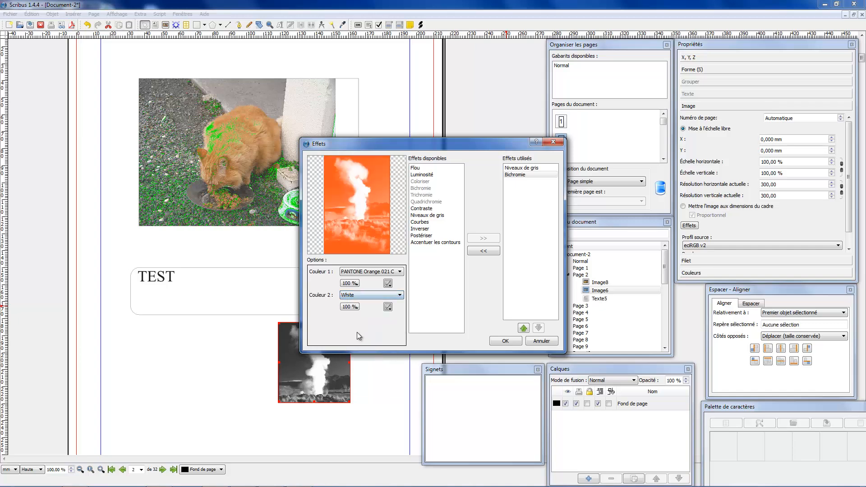
{"action": "left_click", "coordinate": [504, 341]}
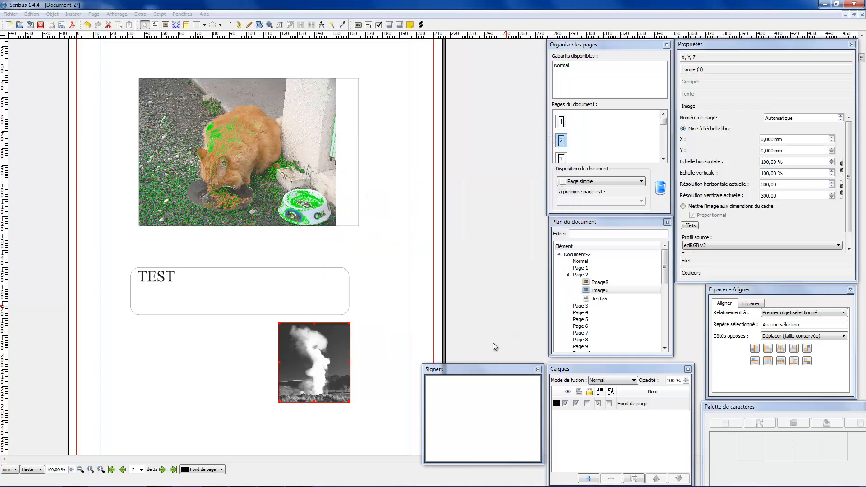
{"action": "left_click", "coordinate": [399, 331]}
{"action": "left_click", "coordinate": [337, 350]}
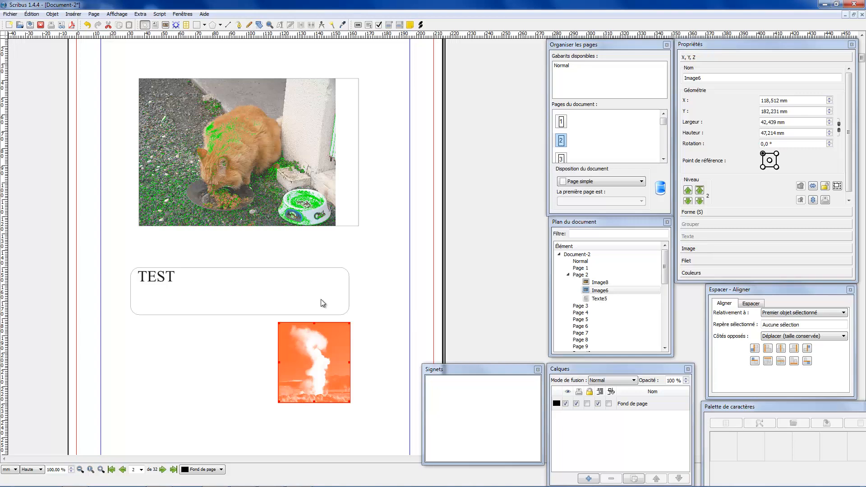
Step: Select the whole word TEST in its text frame and centre-align it
{"action": "left_click", "coordinate": [234, 290]}
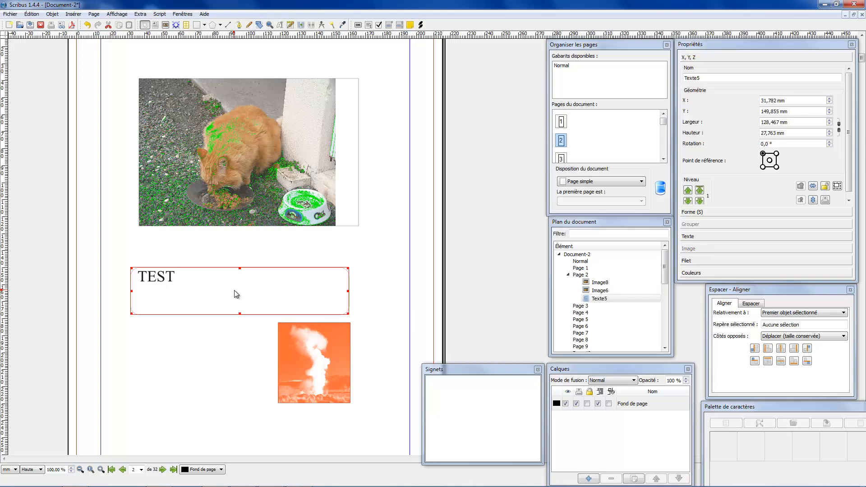
{"action": "double_click", "coordinate": [234, 290]}
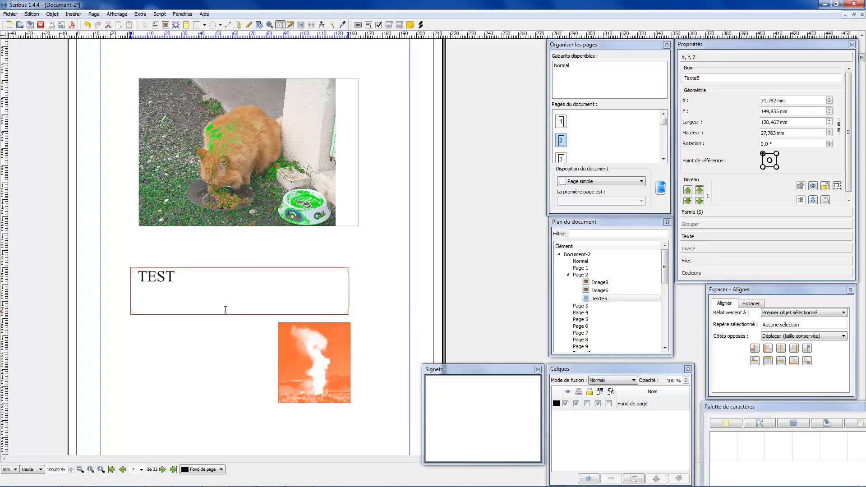
{"action": "key", "text": "shift+Left"}
{"action": "key", "text": "shift+Left"}
{"action": "key", "text": "shift+Left"}
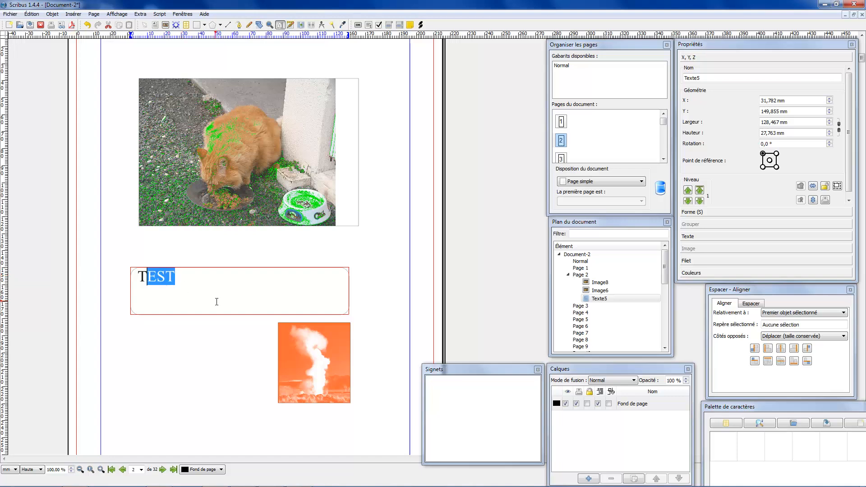
{"action": "key", "text": "shift+Left"}
{"action": "left_click", "coordinate": [757, 239]}
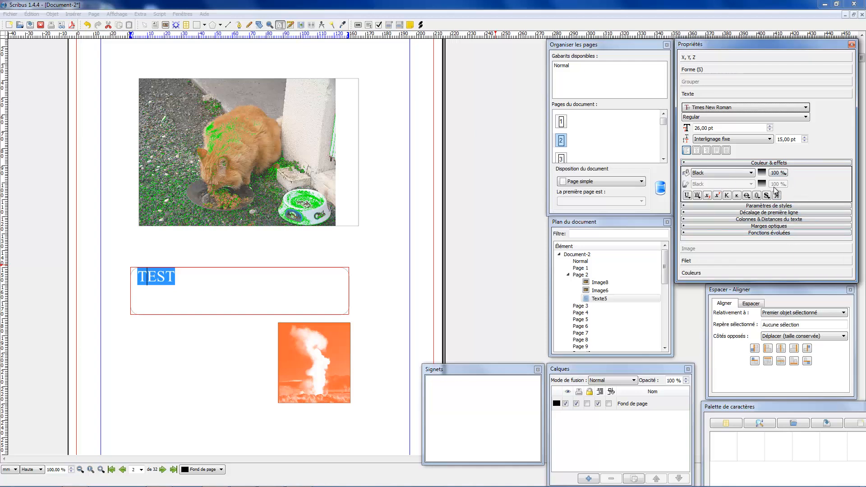
{"action": "left_click", "coordinate": [750, 173]}
{"action": "left_click", "coordinate": [750, 173]}
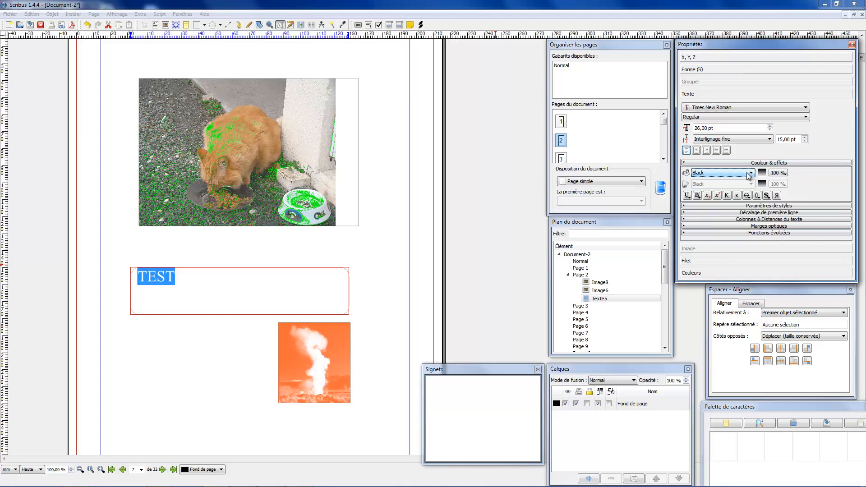
{"action": "left_click", "coordinate": [751, 173]}
{"action": "left_click", "coordinate": [749, 174]}
{"action": "left_click", "coordinate": [761, 163]}
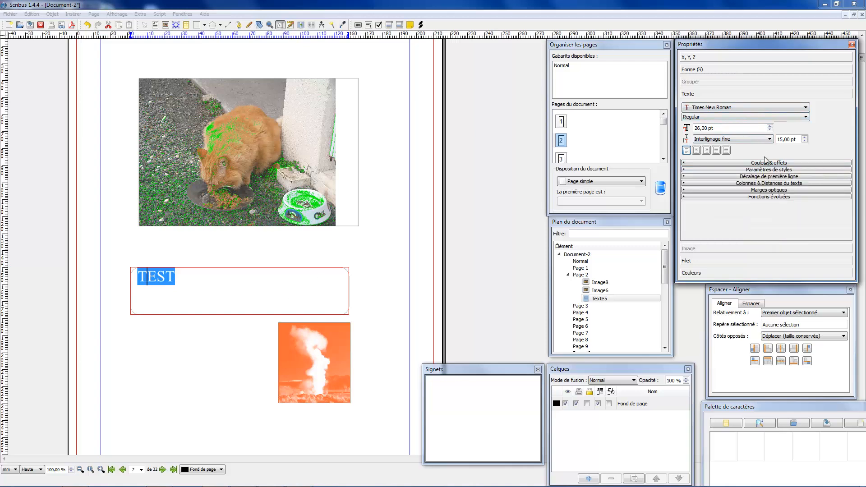
{"action": "left_click", "coordinate": [697, 151]}
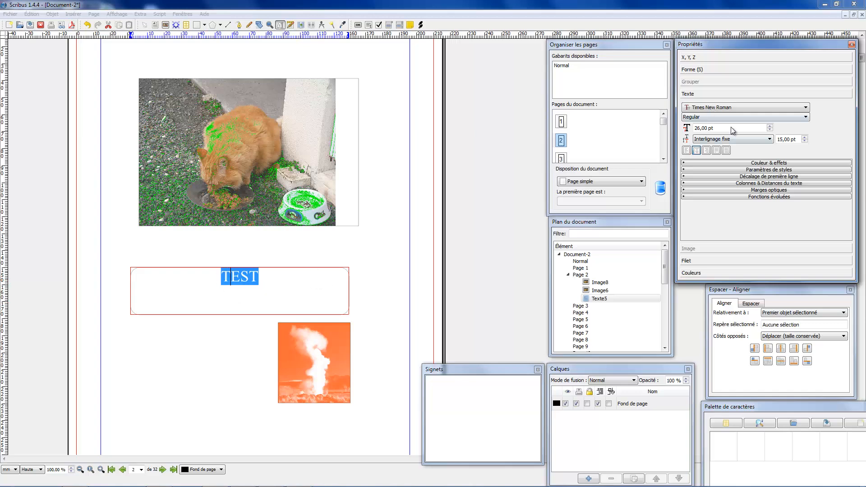
Step: View the style settings of the selected TEST text and the kinds of style that can be created in the style manager
{"action": "left_click", "coordinate": [760, 169]}
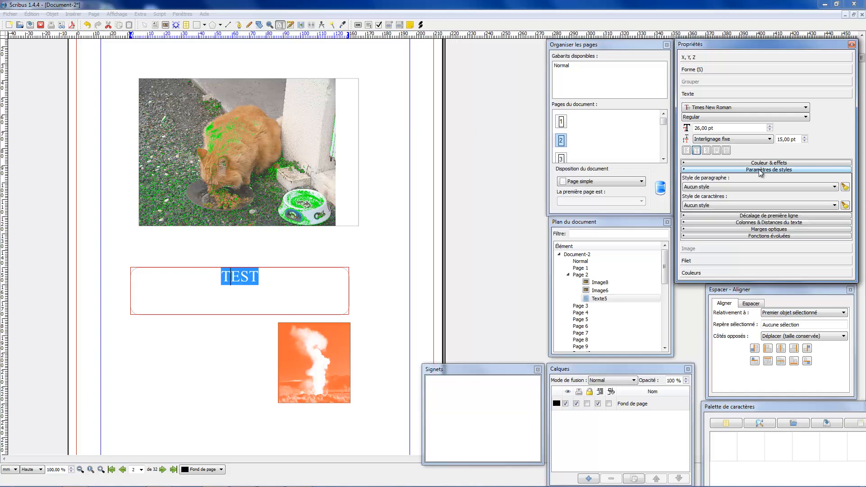
{"action": "left_click", "coordinate": [783, 170]}
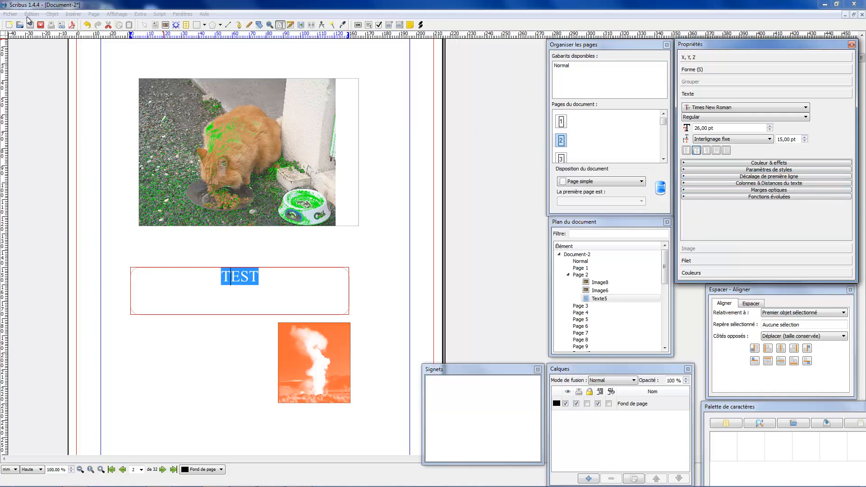
{"action": "left_click", "coordinate": [48, 16]}
{"action": "mouse_move", "coordinate": [31, 14]}
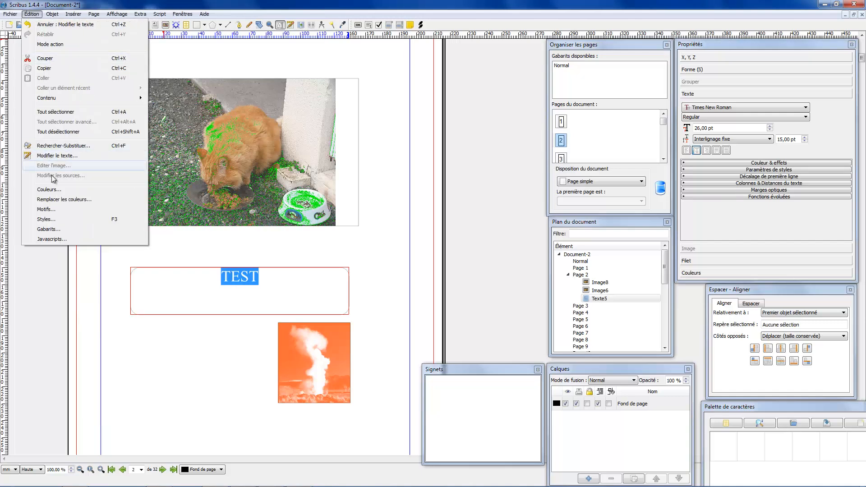
{"action": "left_click", "coordinate": [68, 219]}
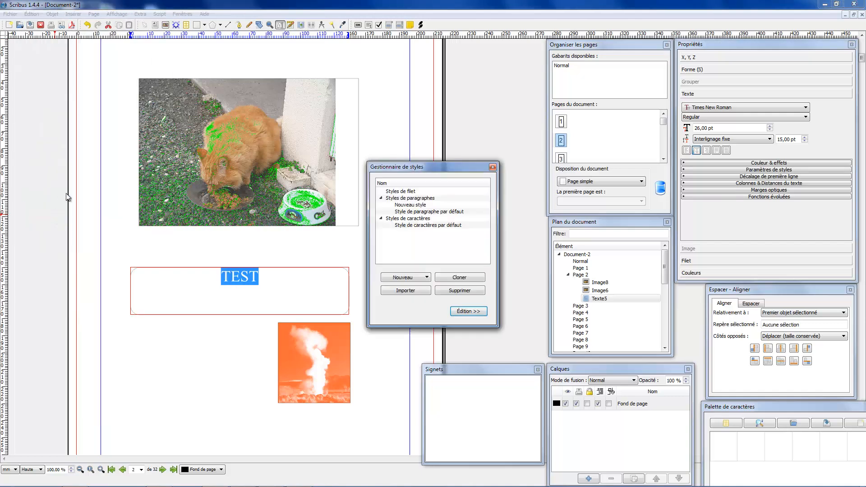
{"action": "left_click", "coordinate": [426, 206]}
{"action": "left_click", "coordinate": [412, 277]}
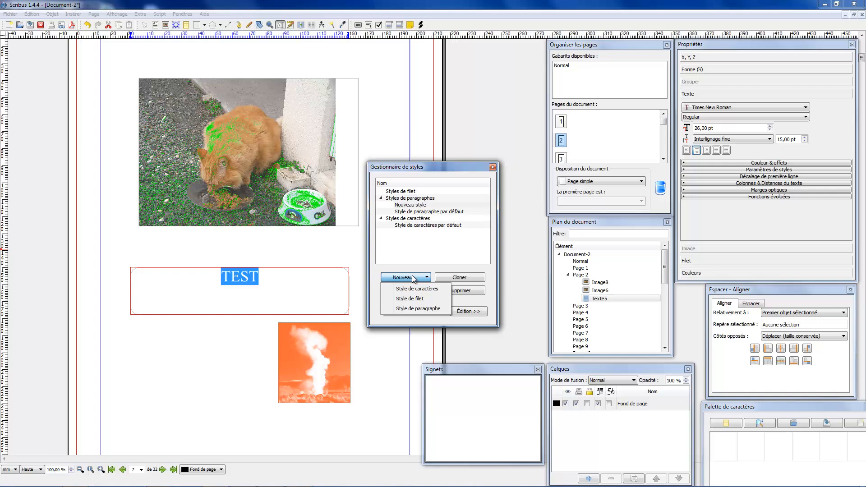
{"action": "left_click", "coordinate": [426, 246]}
Step: Examine the paragraph properties and character settings of Nouveau style, including its base style choices, and close the style manager
{"action": "double_click", "coordinate": [426, 206]}
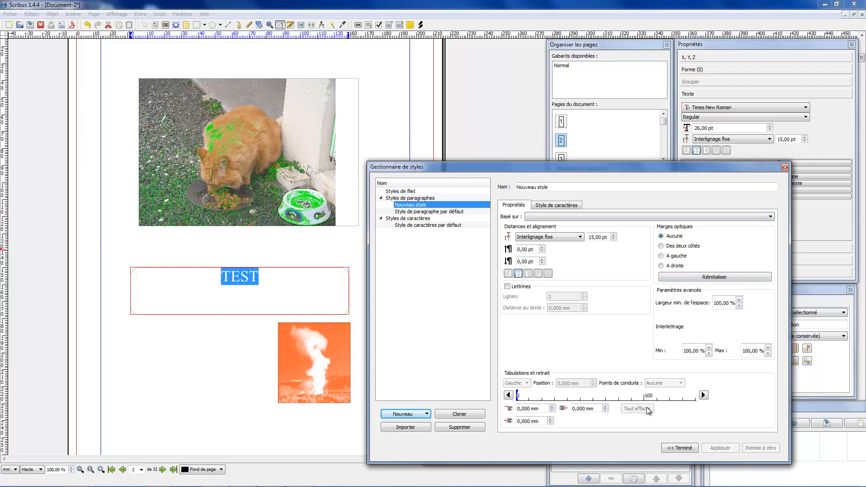
{"action": "left_click", "coordinate": [541, 205]}
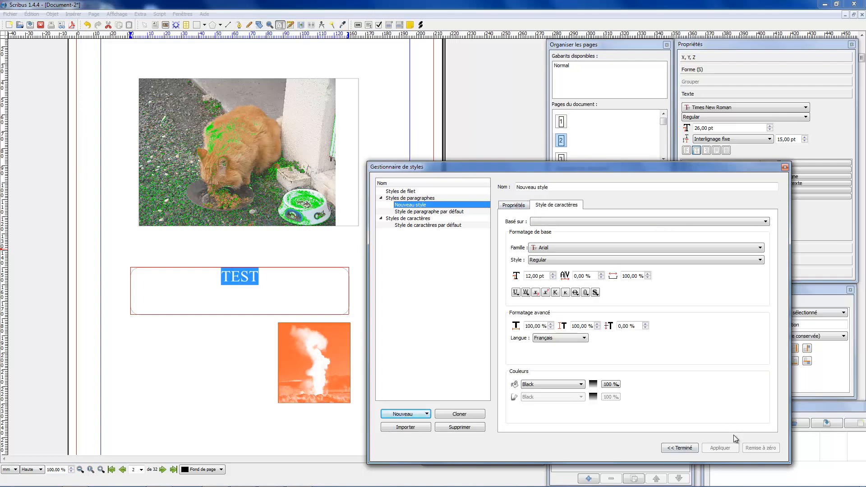
{"action": "left_click", "coordinate": [575, 222]}
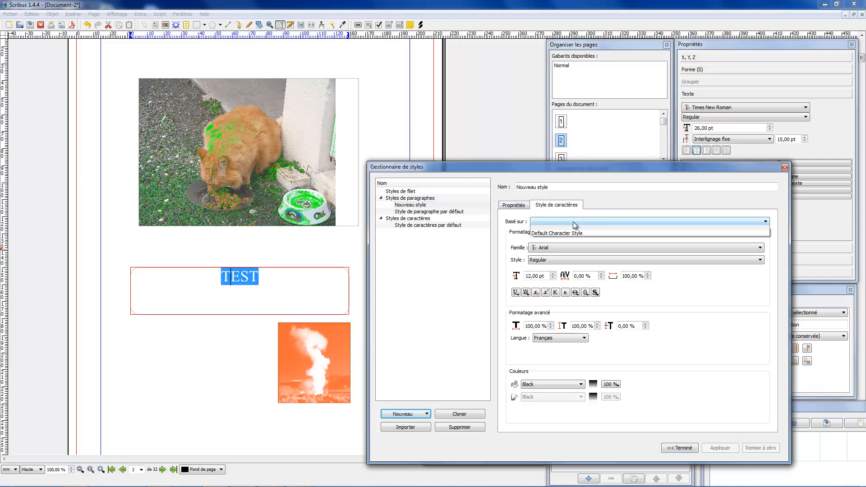
{"action": "left_click", "coordinate": [603, 198]}
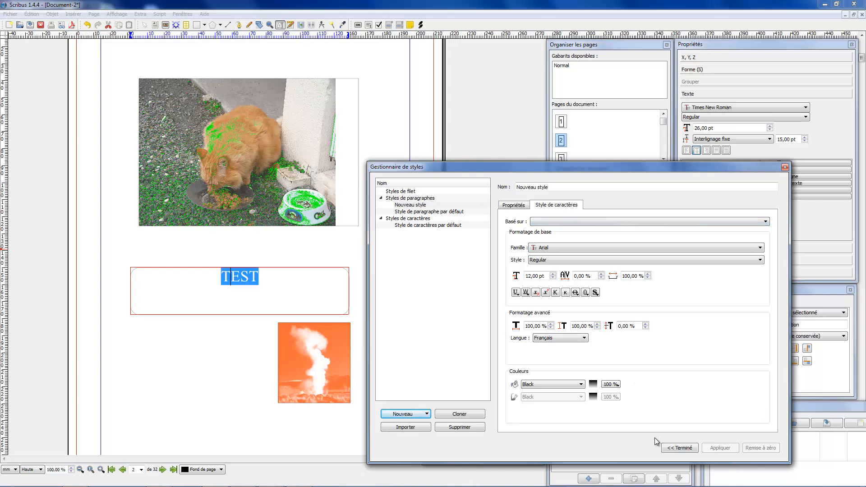
{"action": "left_click", "coordinate": [680, 448]}
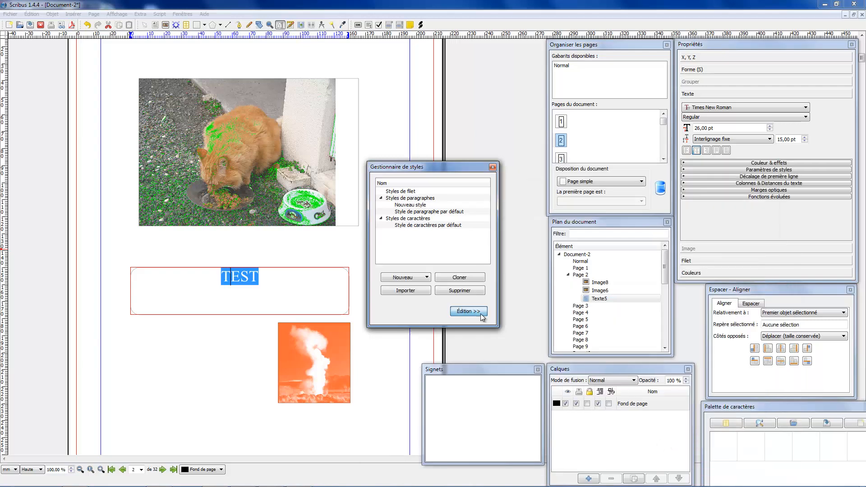
{"action": "left_click", "coordinate": [495, 168]}
{"action": "left_click", "coordinate": [52, 14]}
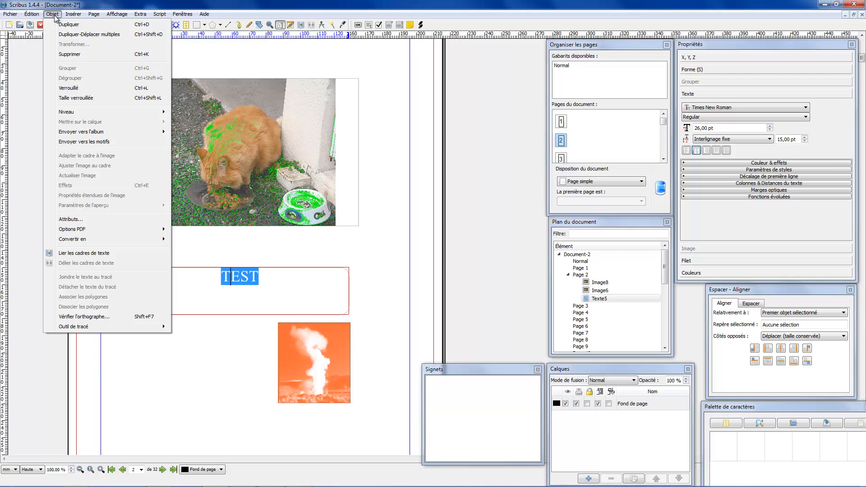
{"action": "mouse_move", "coordinate": [34, 14]}
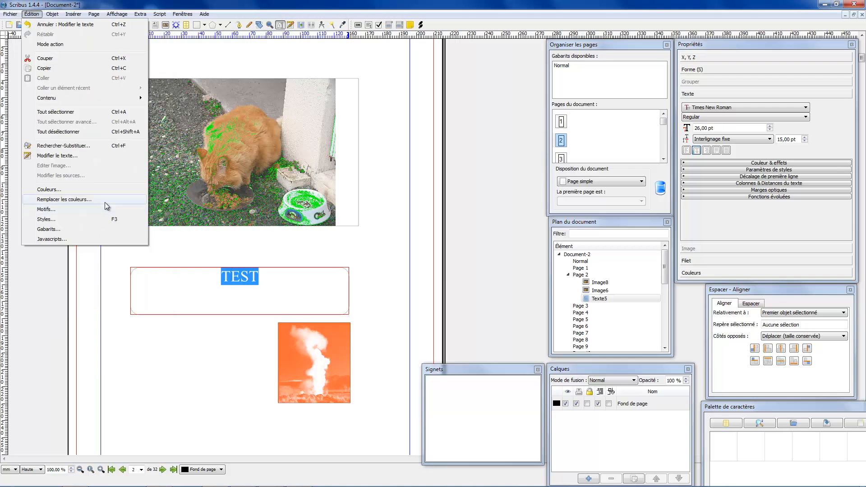
Step: Reselect the whole word TEST in its frame and set its text colour to PANTONE 7466 C
{"action": "left_click", "coordinate": [290, 292]}
{"action": "left_click", "coordinate": [286, 278]}
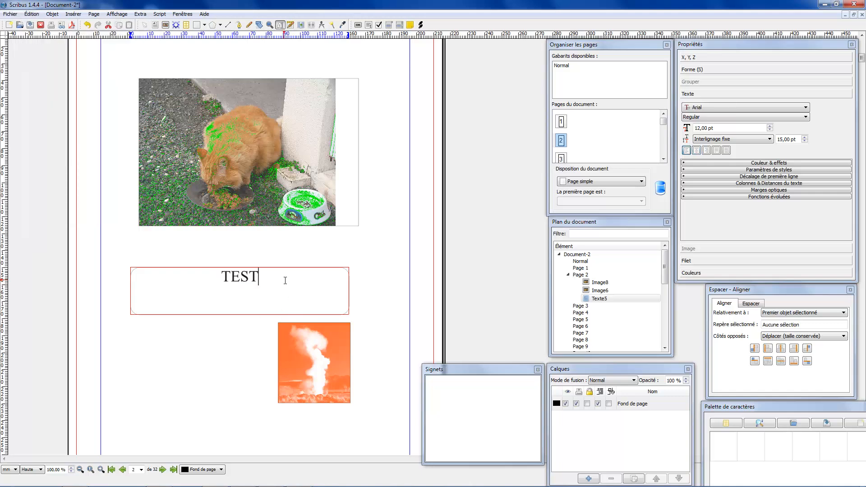
{"action": "key", "text": "shift+Left"}
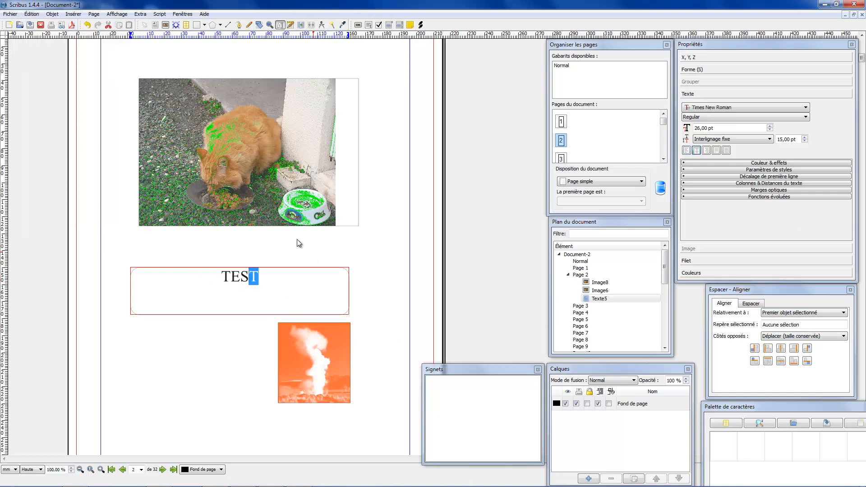
{"action": "left_click_drag", "start_coordinate": [215, 276], "coordinate": [380, 303]}
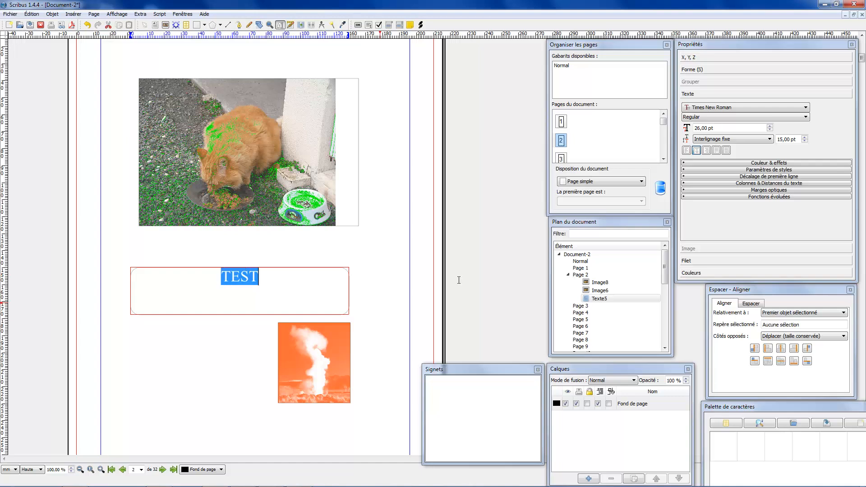
{"action": "left_click", "coordinate": [767, 164]}
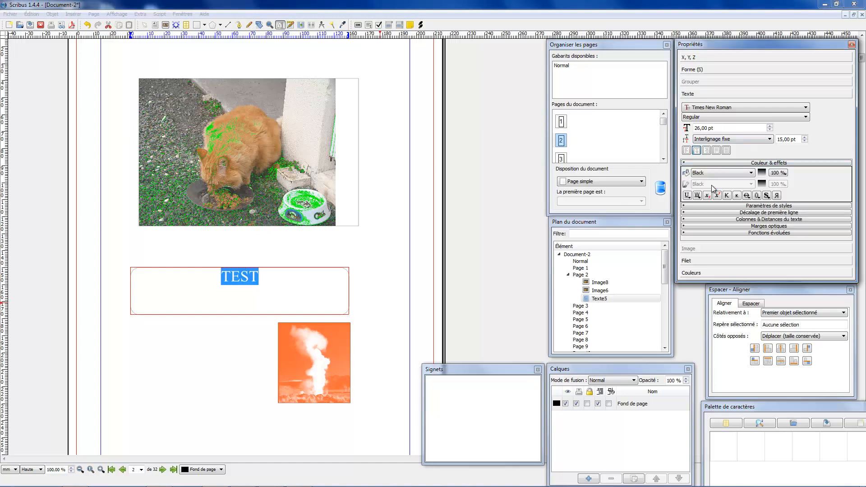
{"action": "left_click", "coordinate": [742, 173]}
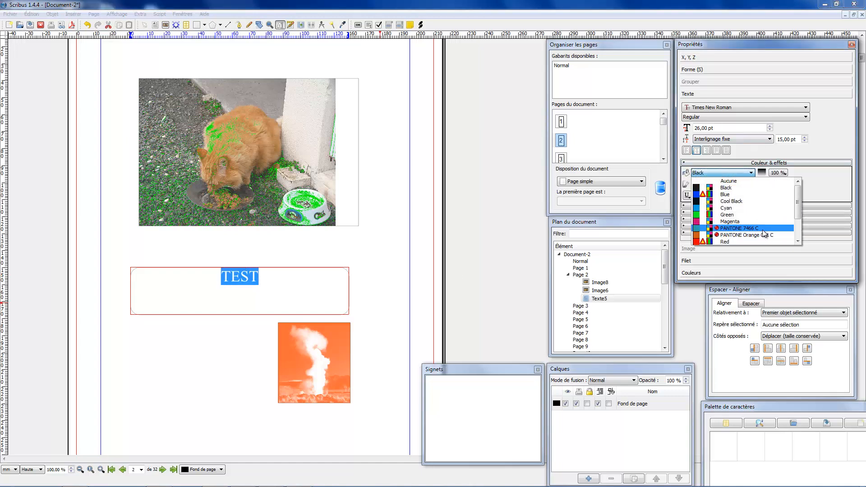
{"action": "left_click", "coordinate": [739, 228]}
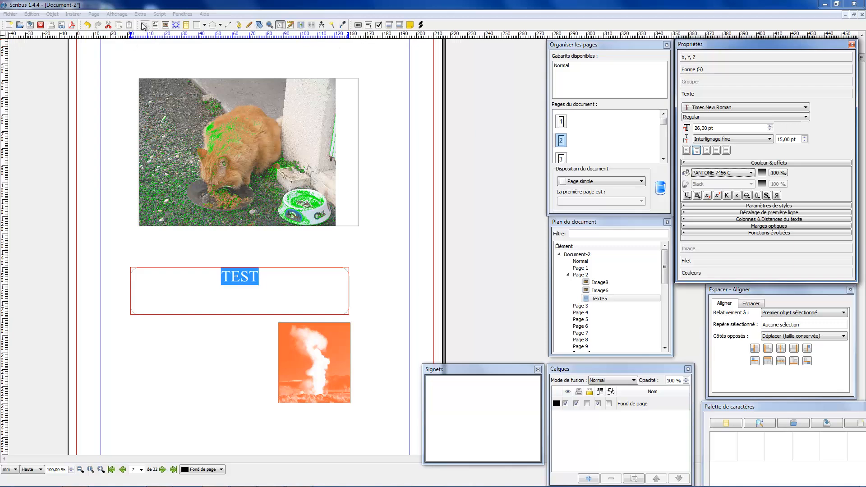
Step: Set the fill colour of the TEST text frame to PANTONE 7466 C
{"action": "left_click", "coordinate": [704, 276]}
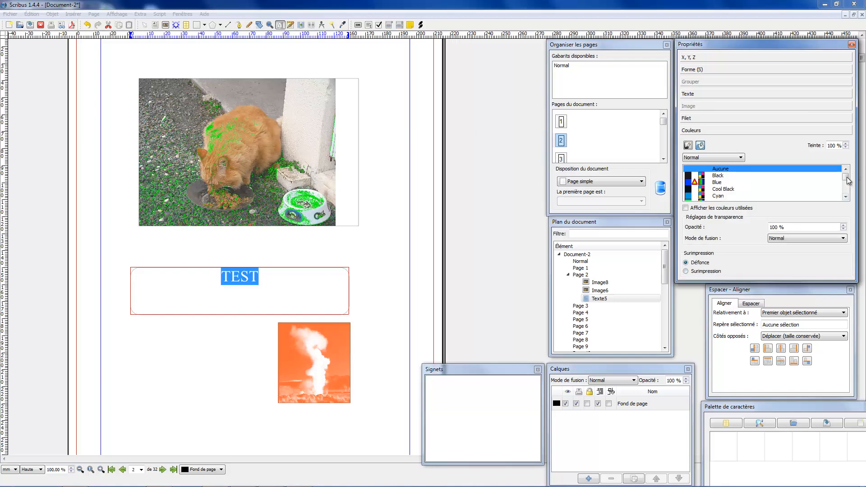
{"action": "mouse_move", "coordinate": [847, 180]}
{"action": "left_mouse_down"}
{"action": "mouse_move", "coordinate": [847, 199]}
{"action": "mouse_move", "coordinate": [846, 187]}
{"action": "left_mouse_up"}
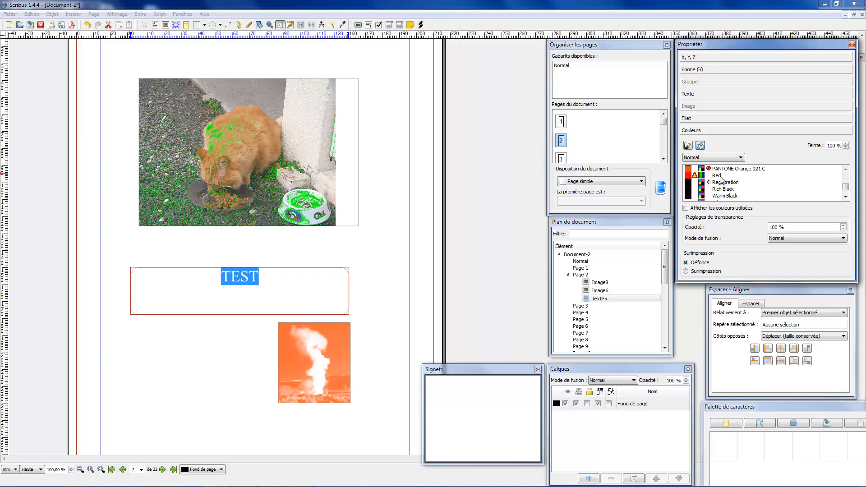
{"action": "left_click_drag", "start_coordinate": [846, 191], "coordinate": [846, 187]}
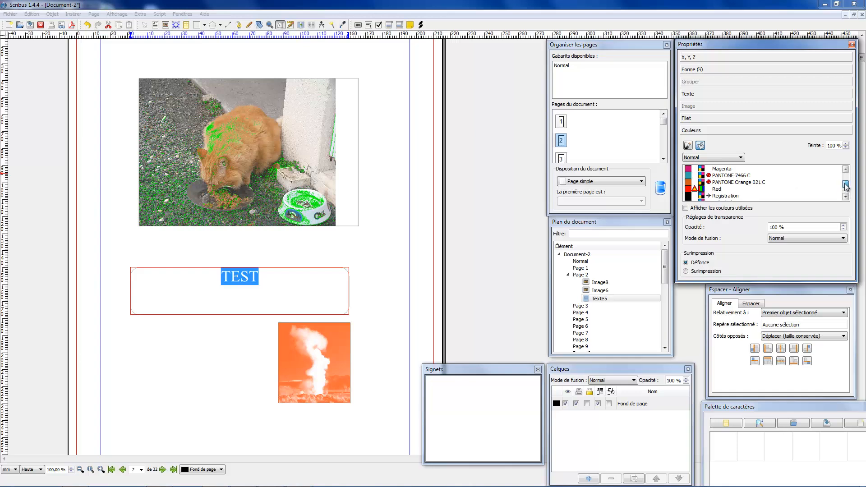
{"action": "left_click", "coordinate": [737, 176]}
Step: Select all the text in the filled frame and set its colour to PANTONE Orange 021 C
{"action": "left_click", "coordinate": [289, 289]}
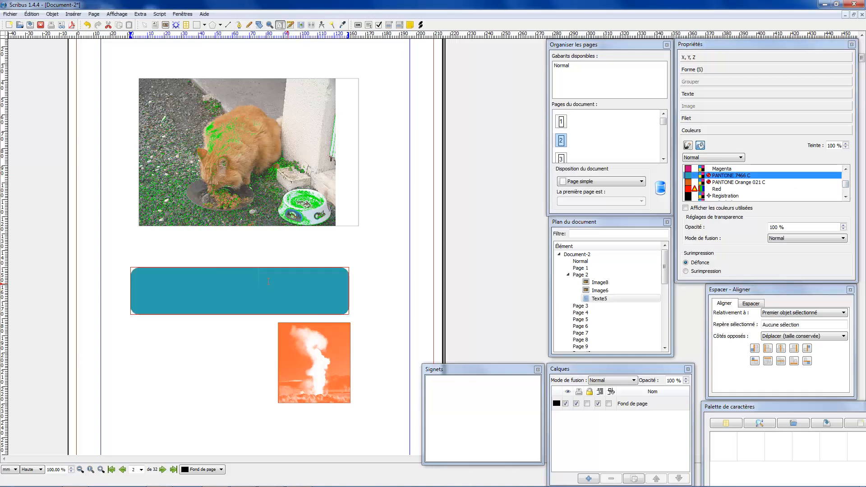
{"action": "key", "text": "ctrl+a"}
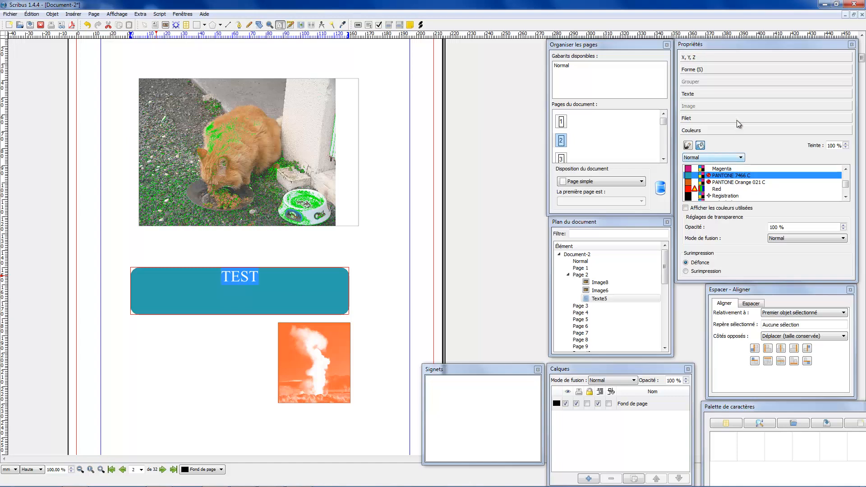
{"action": "left_click", "coordinate": [732, 93]}
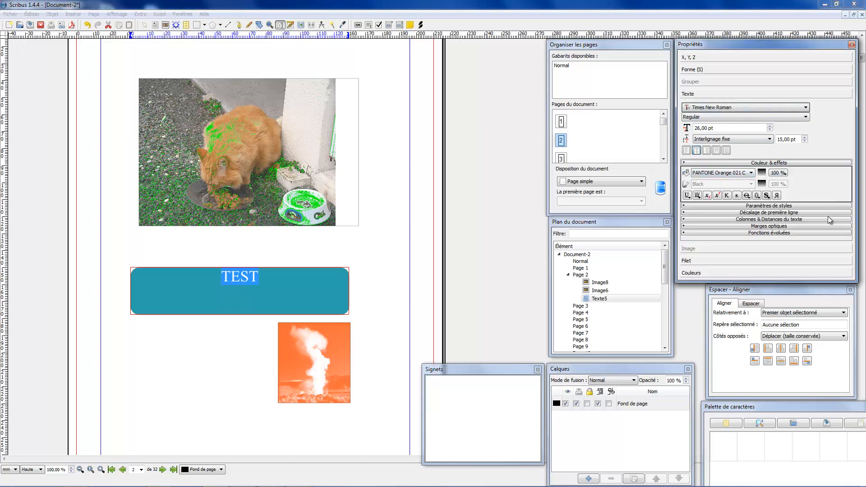
{"action": "key", "text": "Delete"}
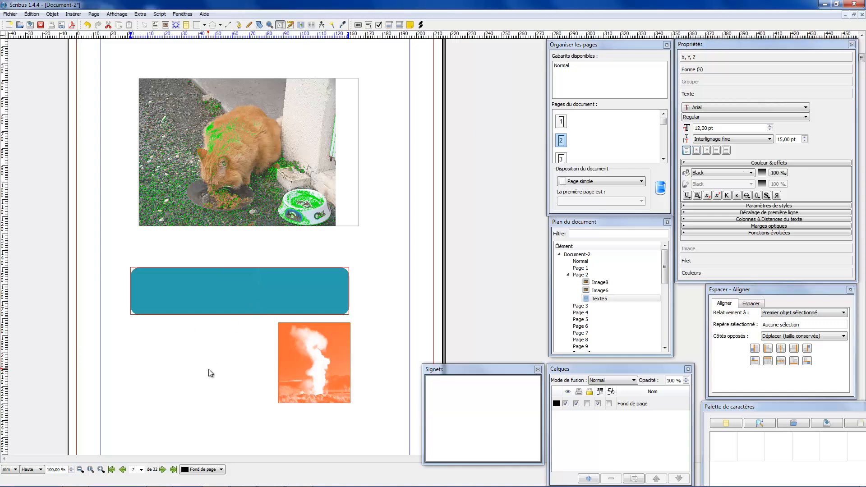
{"action": "key", "text": "Escape"}
{"action": "left_click", "coordinate": [284, 292]}
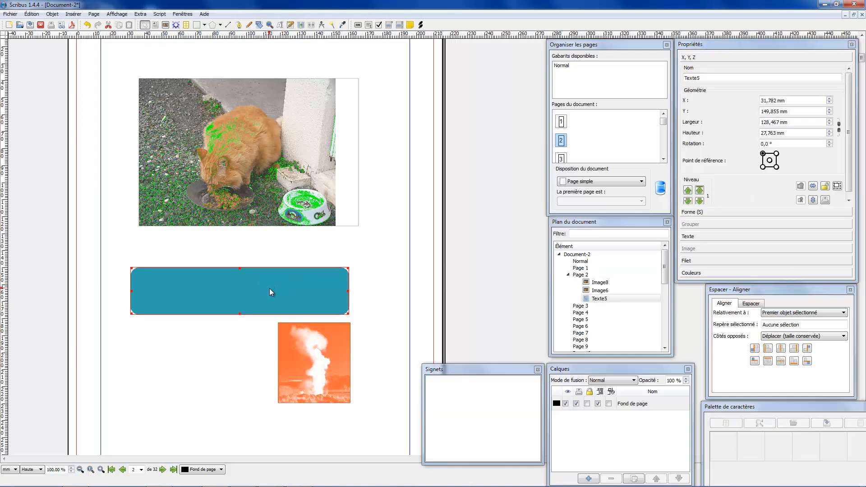
{"action": "double_click", "coordinate": [270, 292]}
{"action": "key", "text": "ctrl+z"}
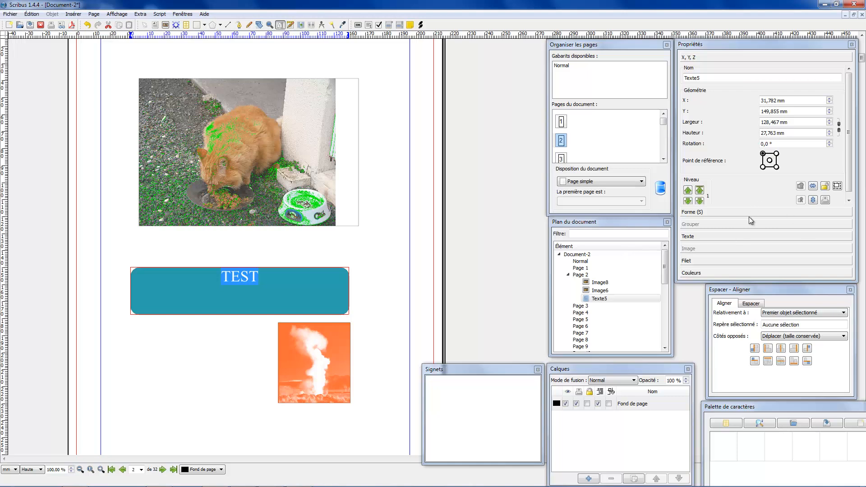
Step: Set the colour of the selected TEST text to Black and deselect the frame
{"action": "left_click", "coordinate": [729, 237]}
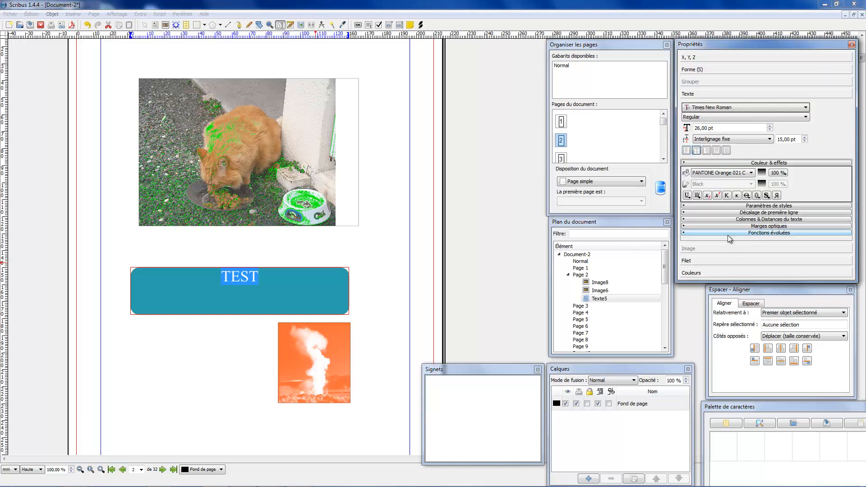
{"action": "left_click", "coordinate": [716, 273]}
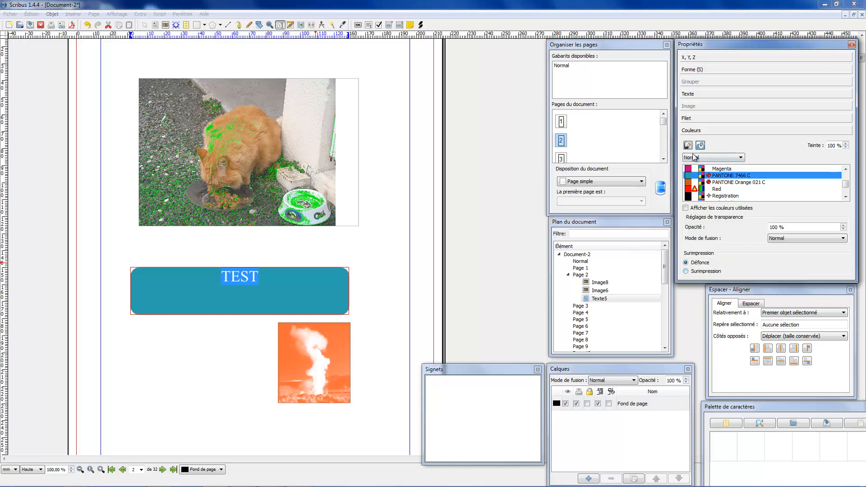
{"action": "left_click", "coordinate": [705, 93]}
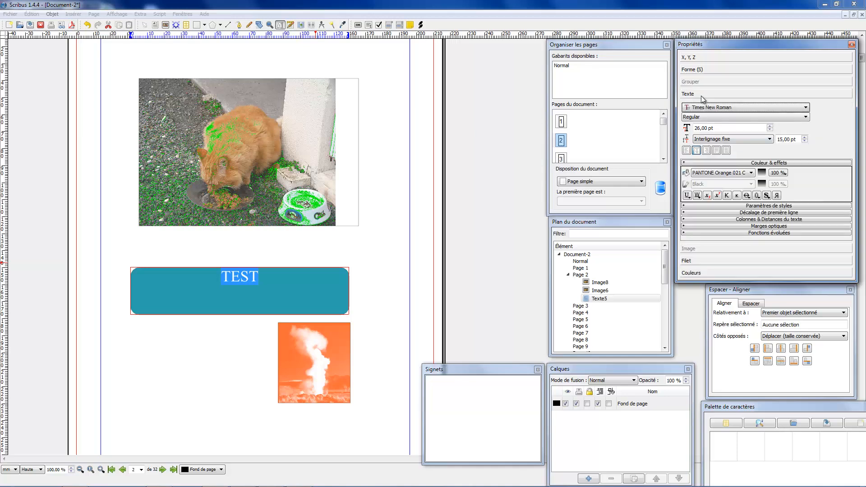
{"action": "left_click", "coordinate": [744, 176]}
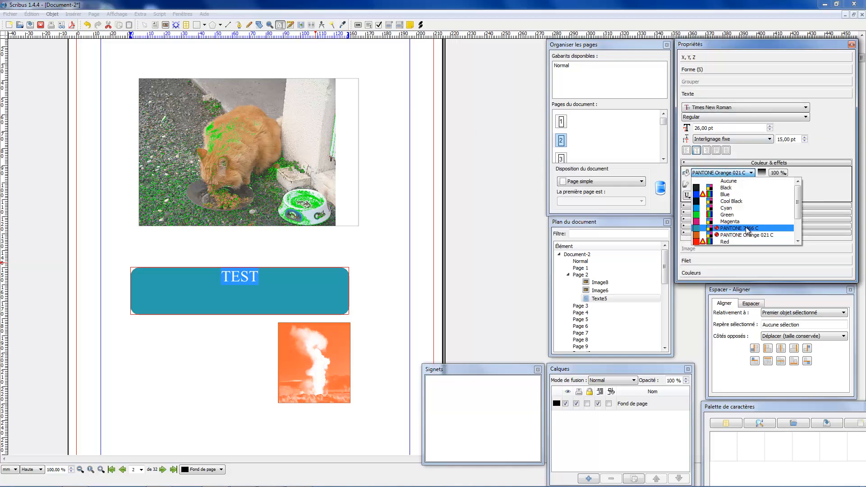
{"action": "left_click", "coordinate": [746, 175]}
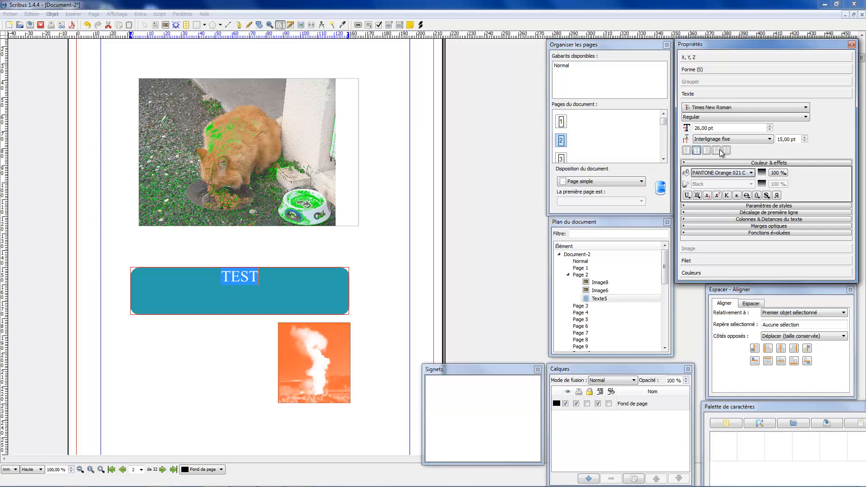
{"action": "left_click", "coordinate": [746, 175]}
{"action": "left_click", "coordinate": [709, 185]}
{"action": "left_click", "coordinate": [253, 293]}
{"action": "left_click", "coordinate": [202, 354]}
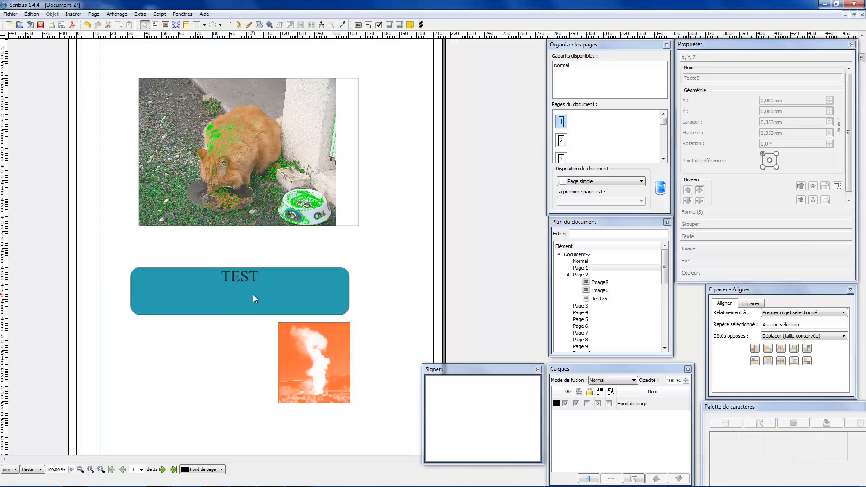
Step: Select all the text in the TEST frame, set its colour to PANTONE Orange 021 C and deselect the frame
{"action": "left_click", "coordinate": [253, 294]}
{"action": "double_click", "coordinate": [254, 278]}
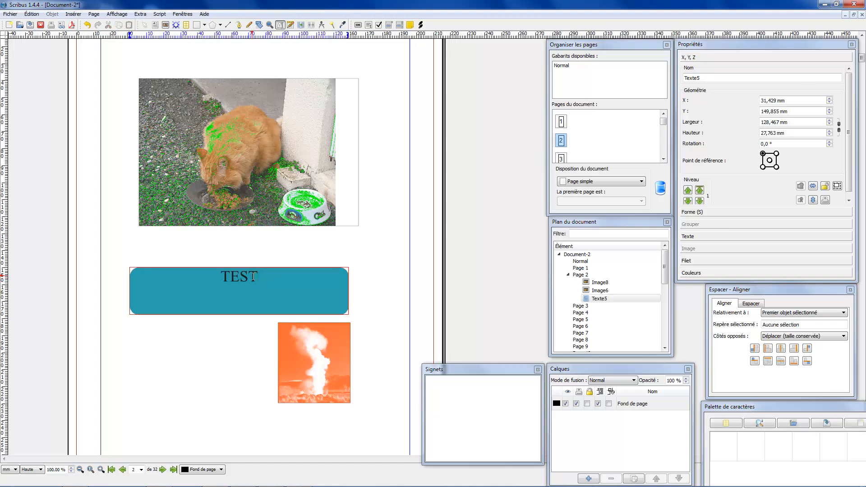
{"action": "key", "text": "ctrl+a"}
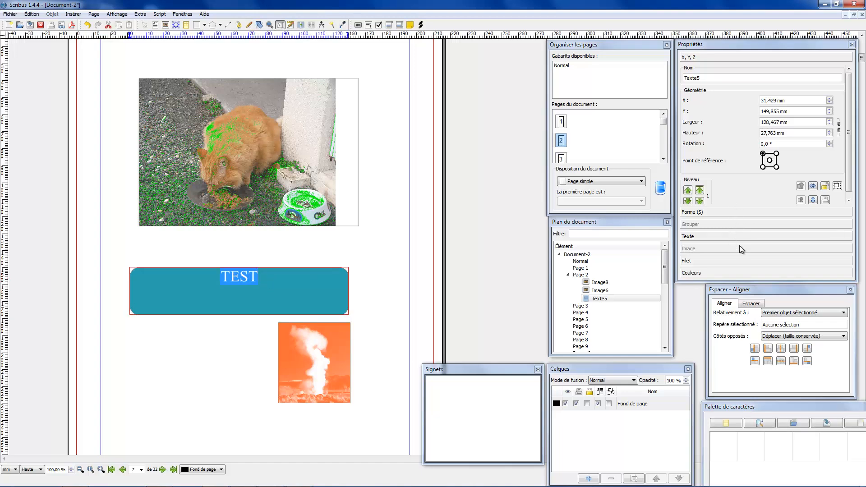
{"action": "left_click", "coordinate": [738, 237]}
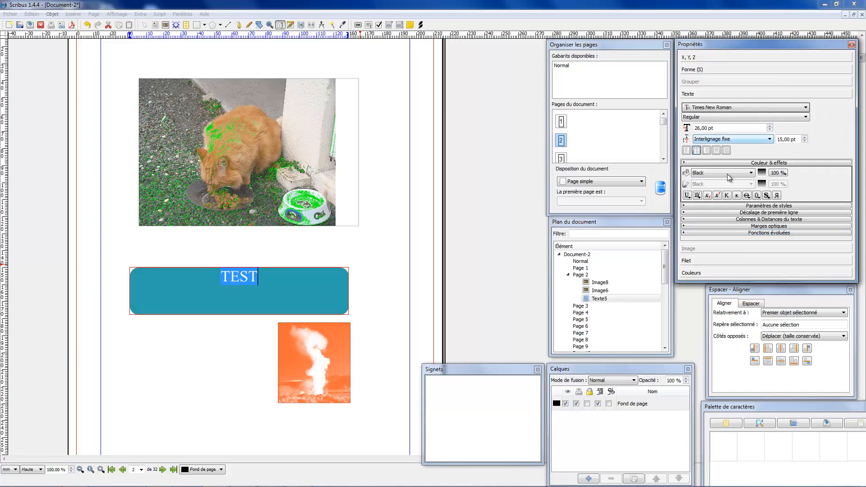
{"action": "left_click", "coordinate": [726, 172]}
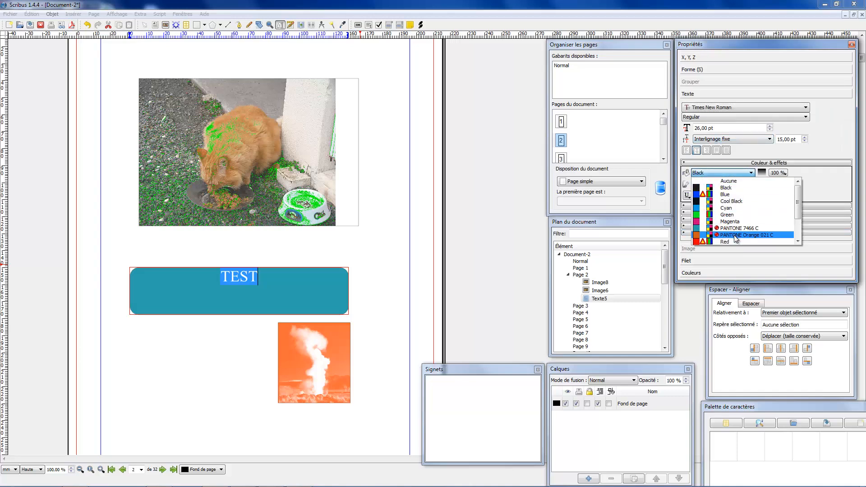
{"action": "left_click", "coordinate": [737, 237]}
{"action": "left_click", "coordinate": [180, 352]}
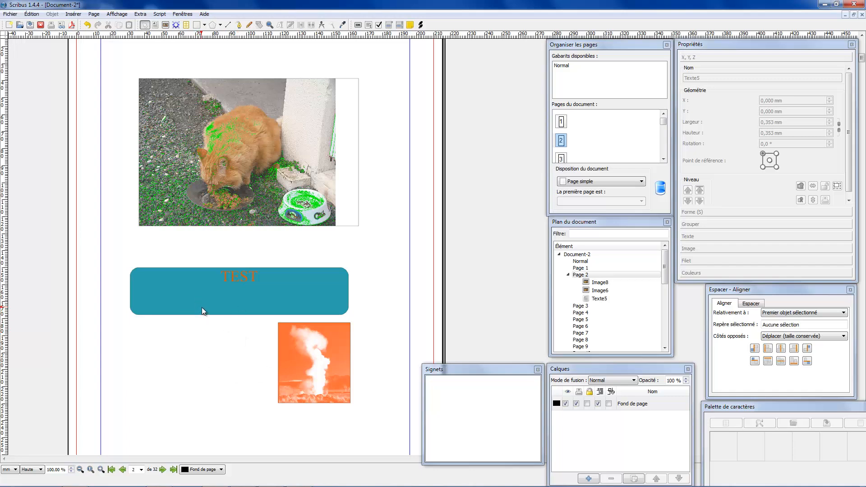
{"action": "left_click", "coordinate": [269, 193]}
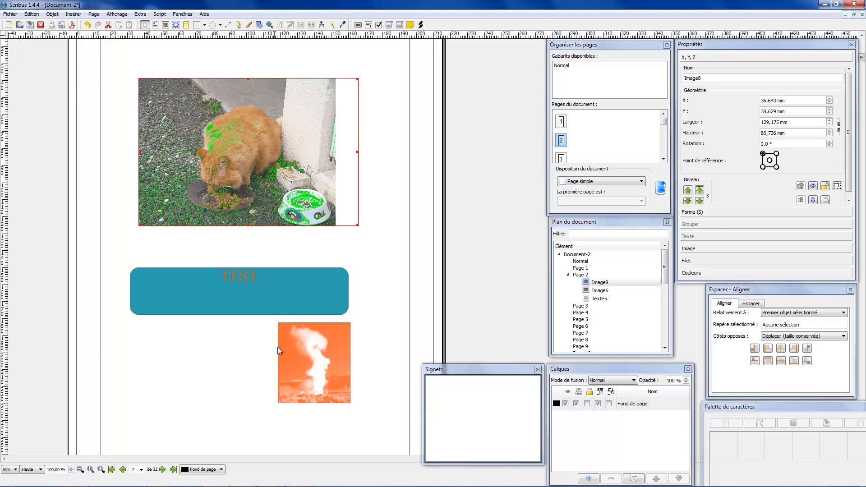
{"action": "left_click", "coordinate": [214, 372]}
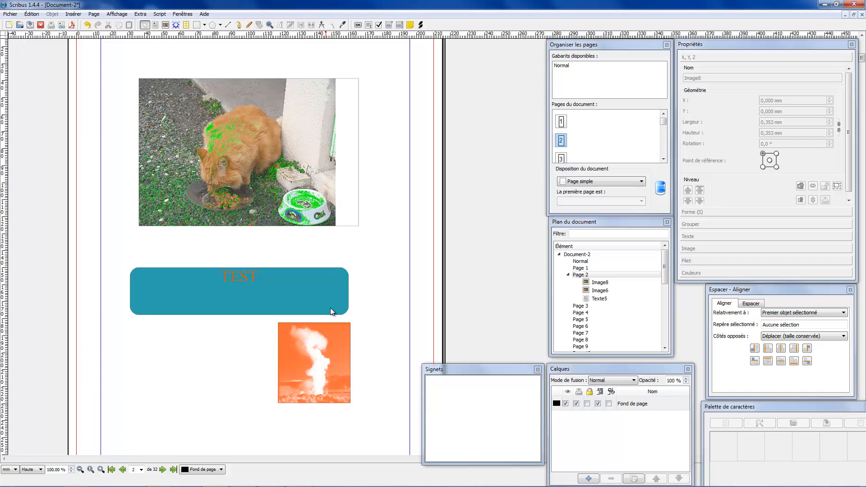
{"action": "left_click", "coordinate": [318, 382]}
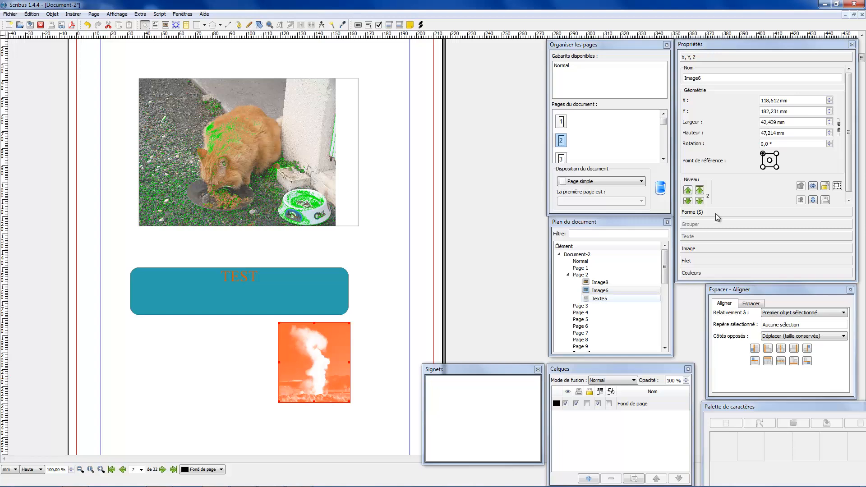
{"action": "left_click", "coordinate": [181, 250]}
Step: Open the Preferences and examine the general interface and path settings and the default document settings
{"action": "left_click", "coordinate": [32, 14]}
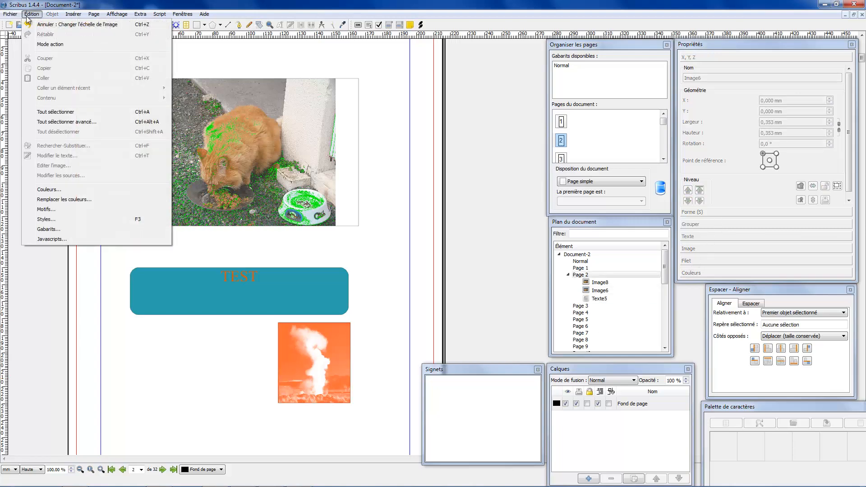
{"action": "mouse_move", "coordinate": [10, 14]}
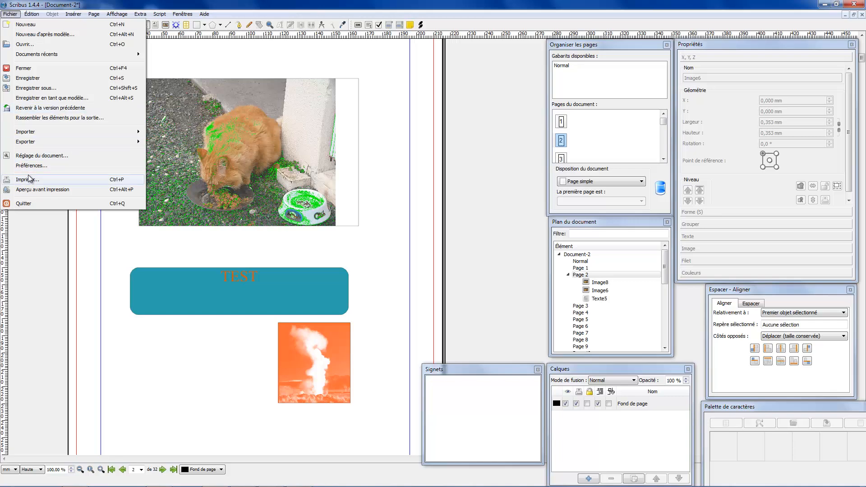
{"action": "key", "text": "Escape"}
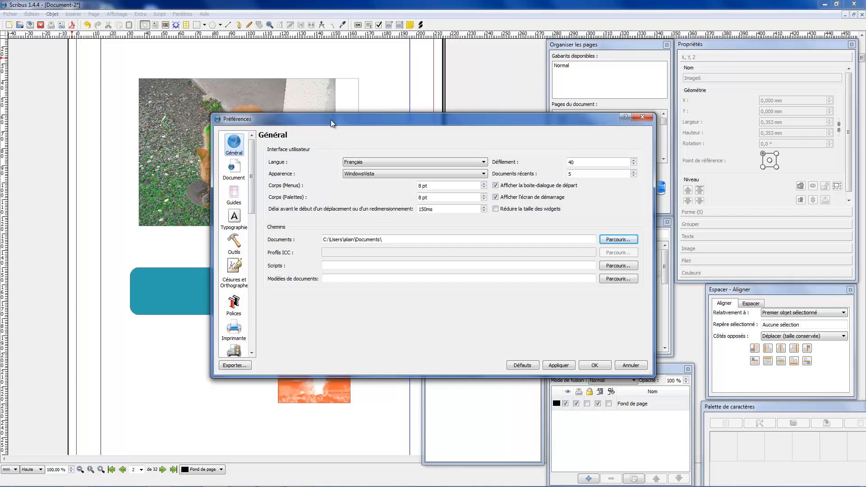
{"action": "left_click_drag", "start_coordinate": [331, 120], "coordinate": [314, 60]}
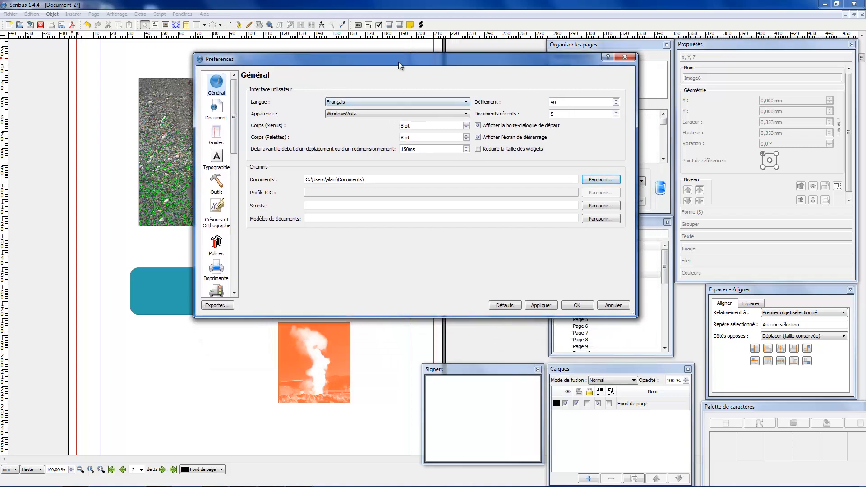
{"action": "left_click_drag", "start_coordinate": [399, 61], "coordinate": [377, 88]}
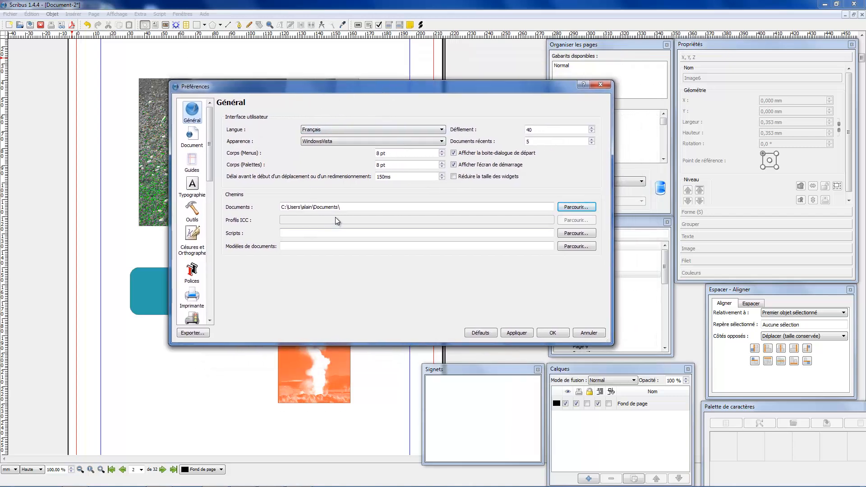
{"action": "left_click", "coordinate": [373, 206]}
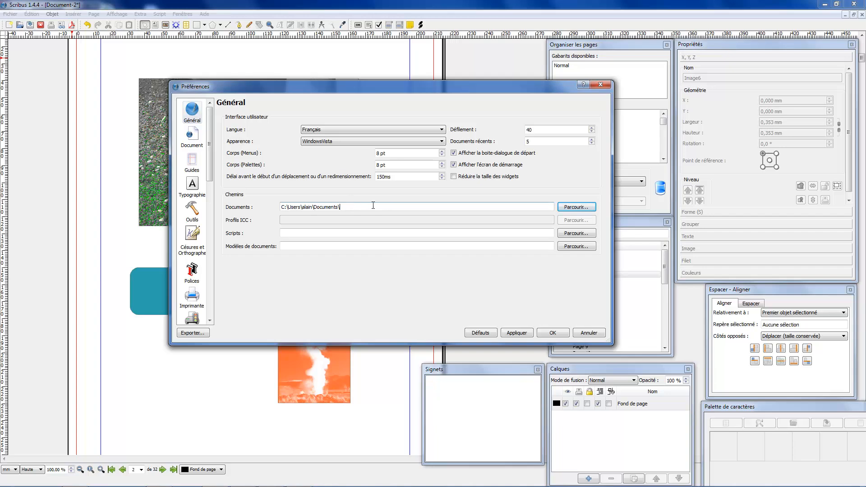
{"action": "left_click", "coordinate": [192, 136]}
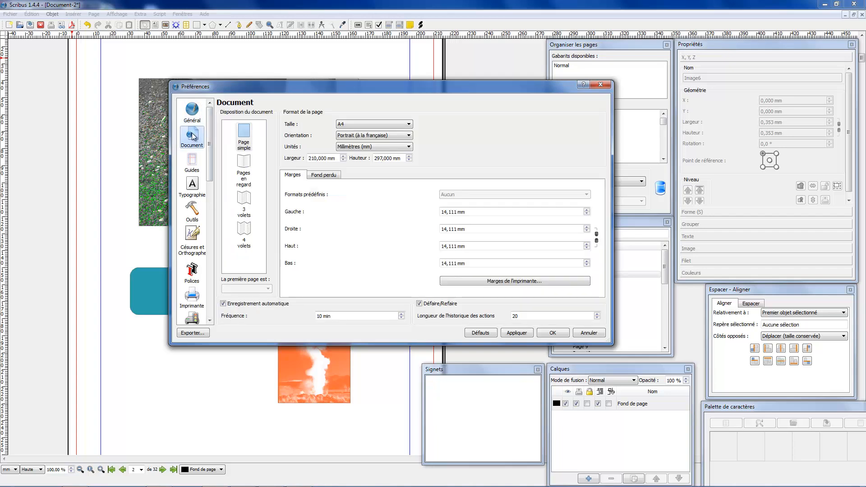
{"action": "left_click", "coordinate": [192, 112]}
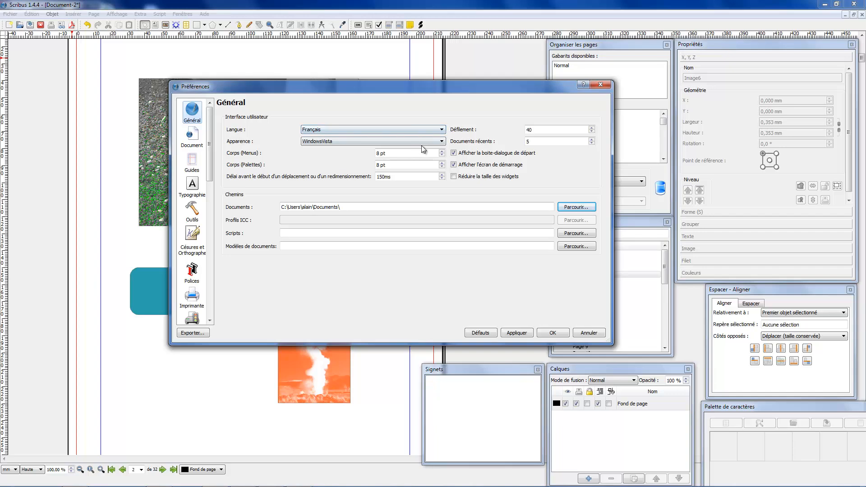
Step: Set the interface appearance to WindowsXP and apply it
{"action": "left_click", "coordinate": [440, 142]}
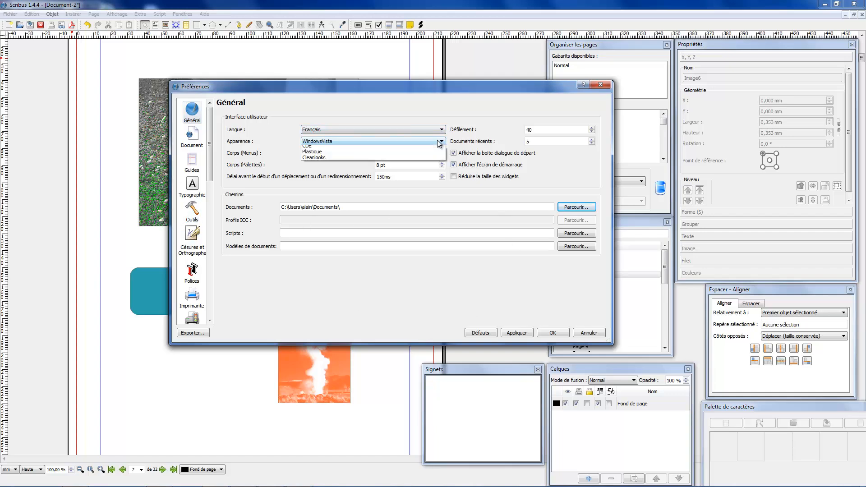
{"action": "left_click", "coordinate": [433, 161]}
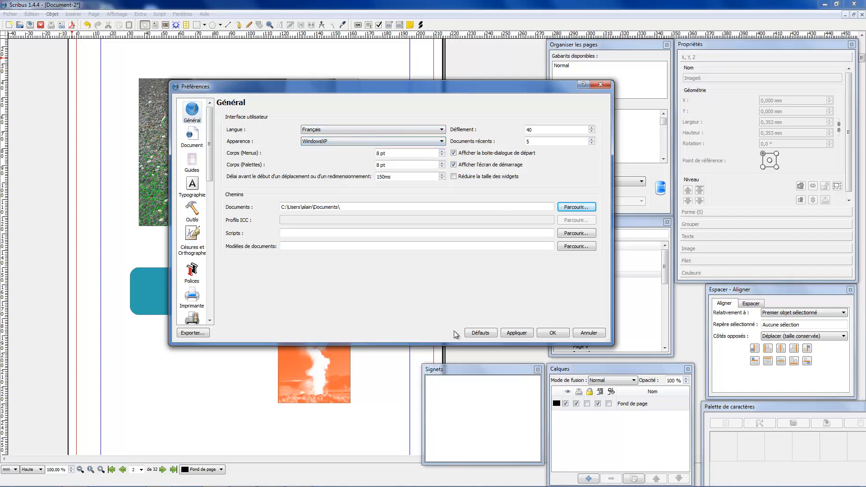
{"action": "left_click", "coordinate": [518, 331]}
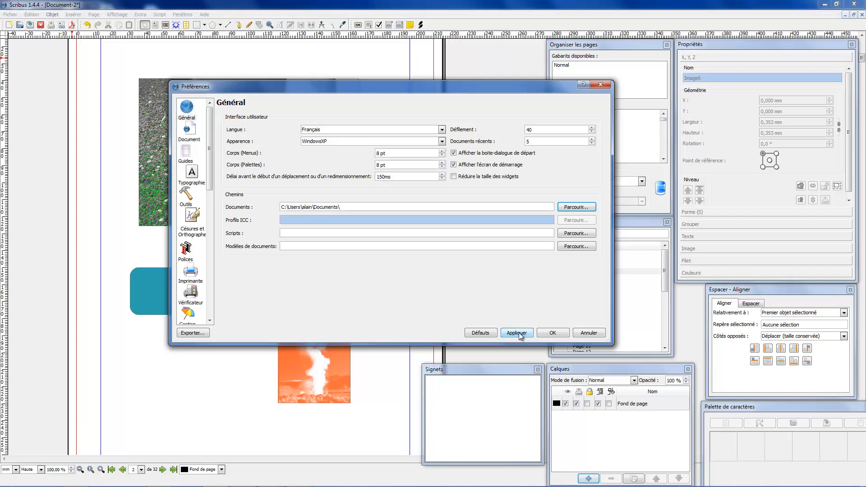
Step: Switch the interface appearance back to WindowsVista and apply it
{"action": "left_click", "coordinate": [442, 141]}
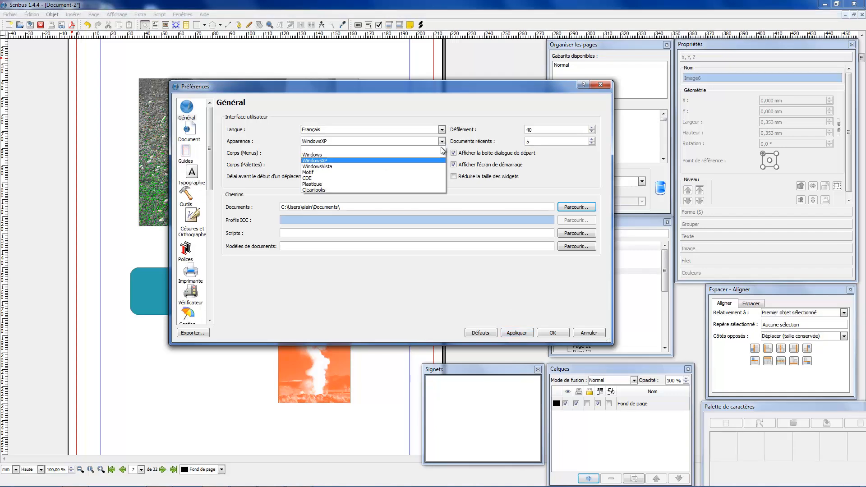
{"action": "left_click", "coordinate": [435, 165]}
{"action": "left_click", "coordinate": [517, 333]}
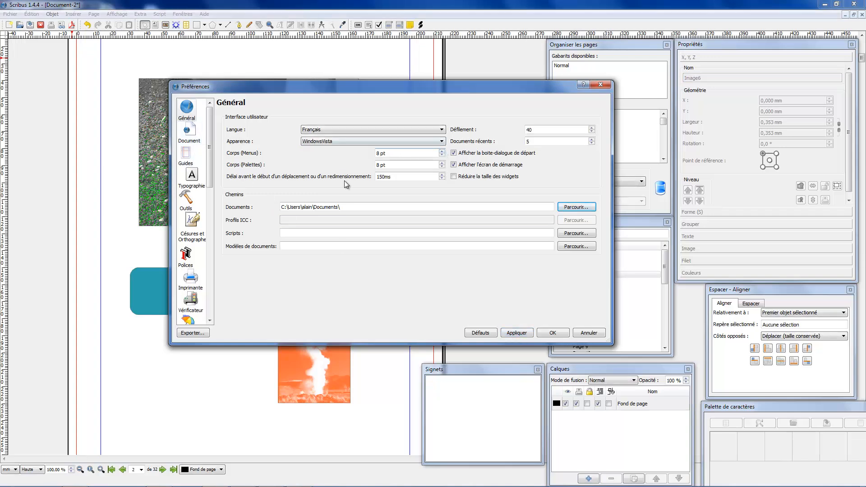
Step: Examine the document margin and bleed preferences, along with the Guides, Typography, Tools and Fonts settings
{"action": "left_click", "coordinate": [188, 133]}
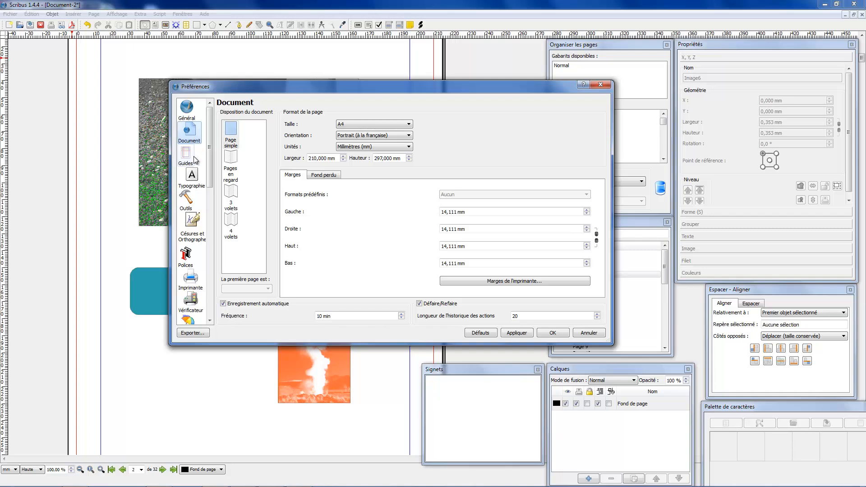
{"action": "left_click", "coordinate": [337, 175]}
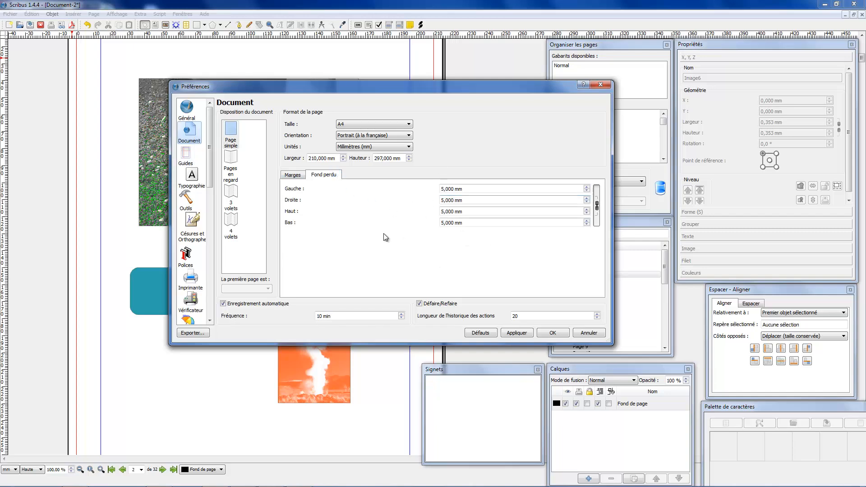
{"action": "left_click", "coordinate": [292, 174]}
{"action": "left_click", "coordinate": [185, 159]}
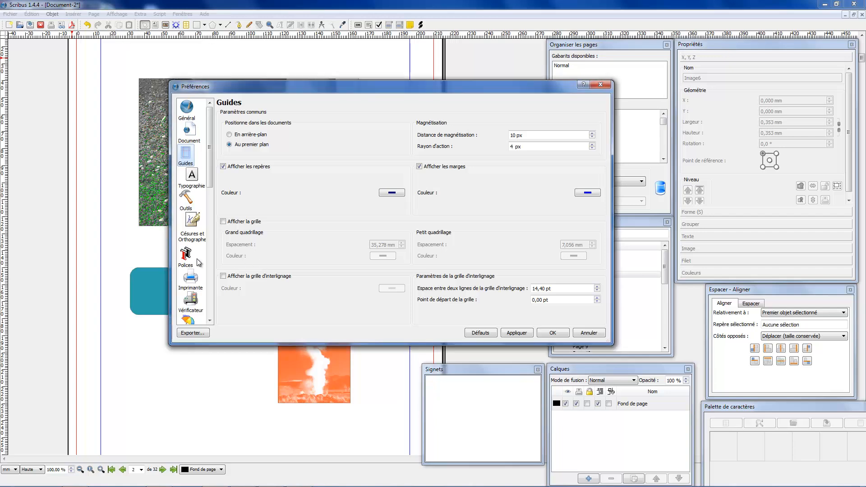
{"action": "left_click", "coordinate": [192, 179]}
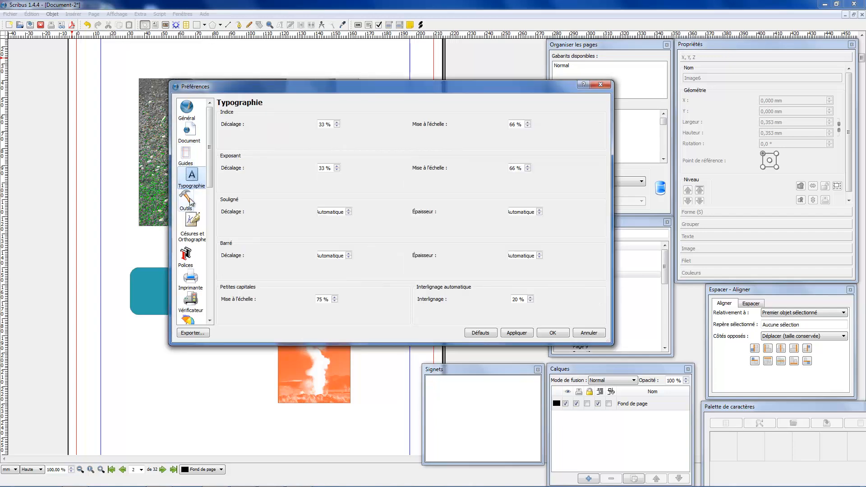
{"action": "left_click", "coordinate": [191, 202]}
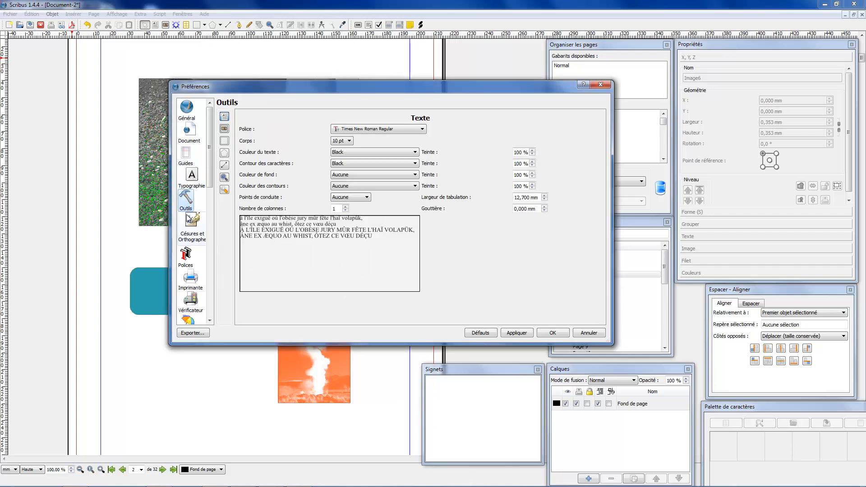
{"action": "left_click", "coordinate": [185, 256]}
Step: Examine the Printer preferences, keeping PDFCreator as print destination, and check the printer marks, offset and bleed settings
{"action": "scroll", "coordinate": [212, 196], "scroll_direction": "down", "scroll_amount": 2}
{"action": "scroll", "coordinate": [212, 196], "scroll_direction": "down", "scroll_amount": 1}
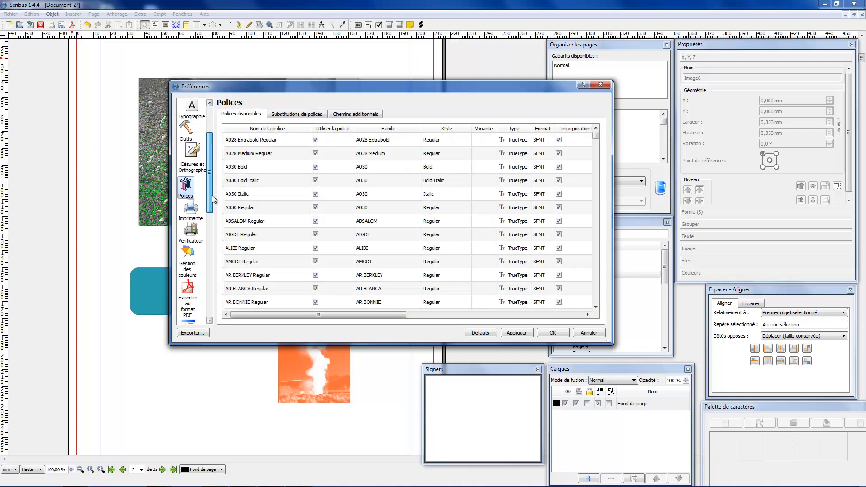
{"action": "left_click", "coordinate": [189, 216]}
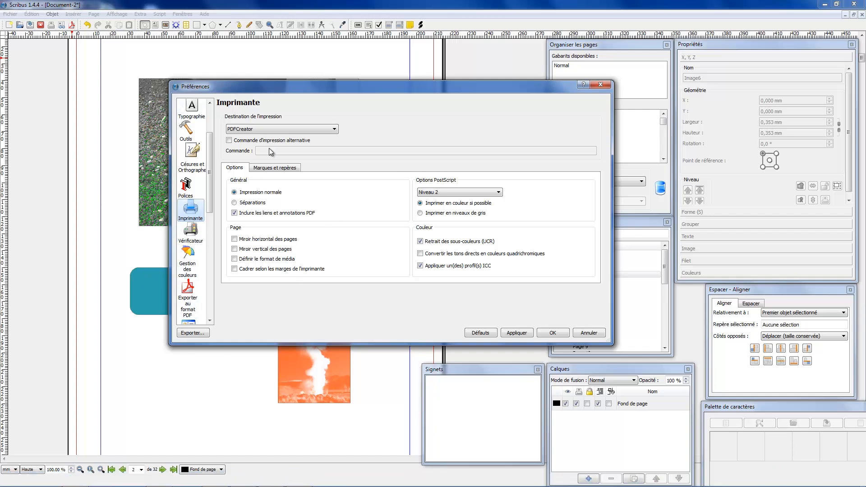
{"action": "left_click", "coordinate": [253, 131]}
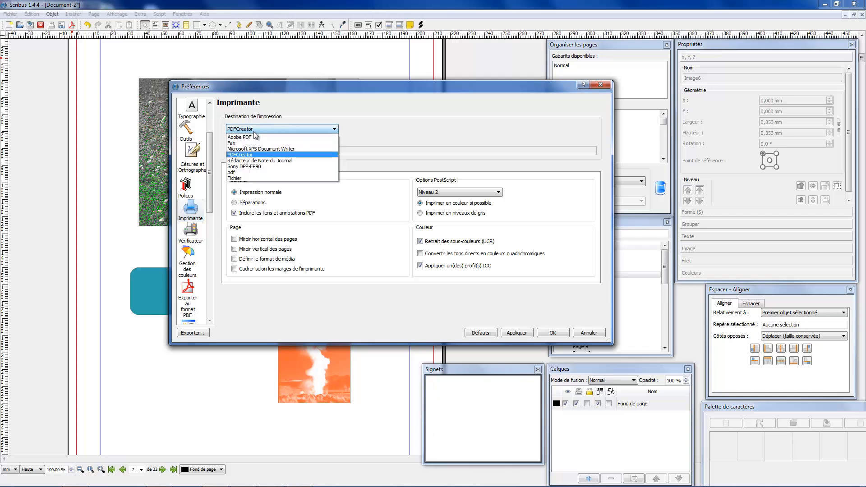
{"action": "left_click", "coordinate": [242, 155]}
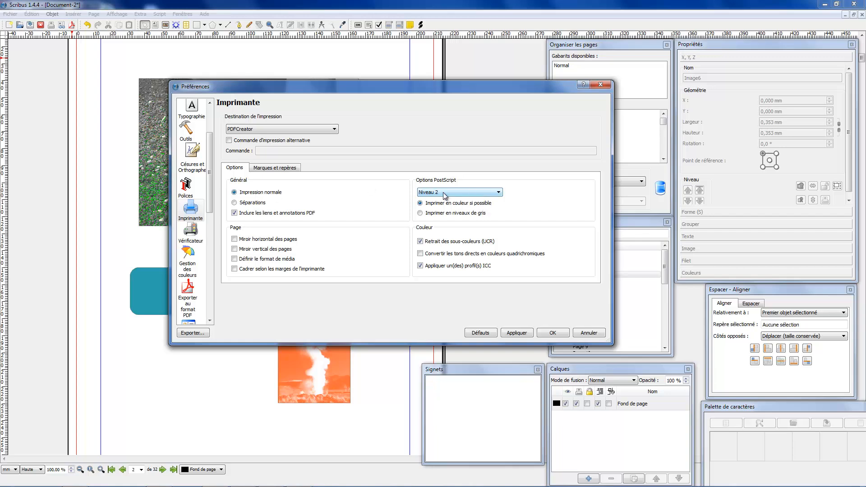
{"action": "left_click", "coordinate": [269, 170]}
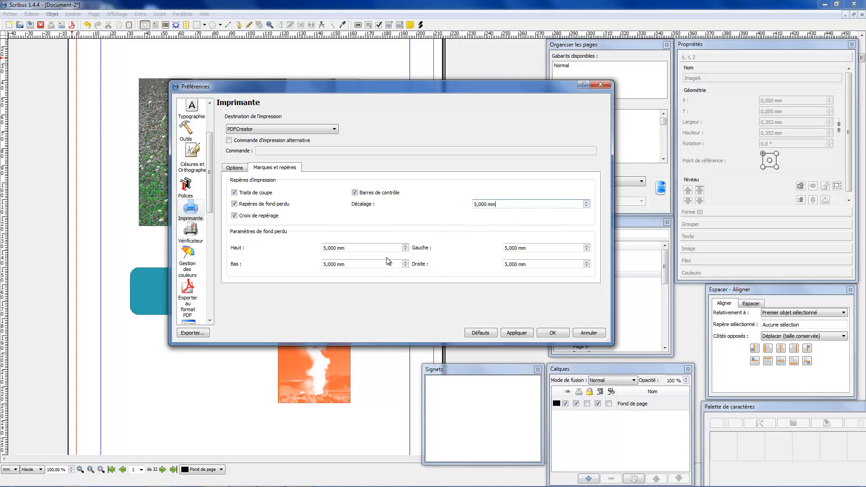
{"action": "left_click", "coordinate": [534, 206]}
Step: Examine the Preflight Verifier and Colour Management preferences and the general and protection settings for PDF export
{"action": "left_click", "coordinate": [191, 233]}
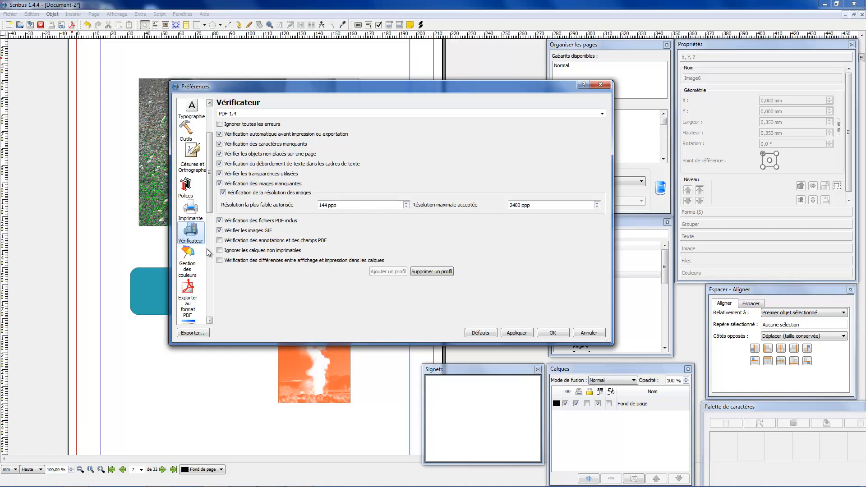
{"action": "left_click", "coordinate": [193, 267]}
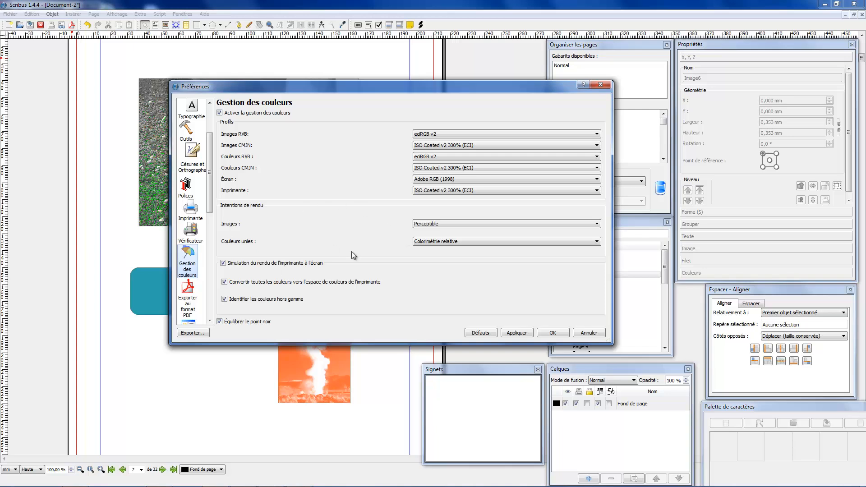
{"action": "left_click", "coordinate": [187, 295]}
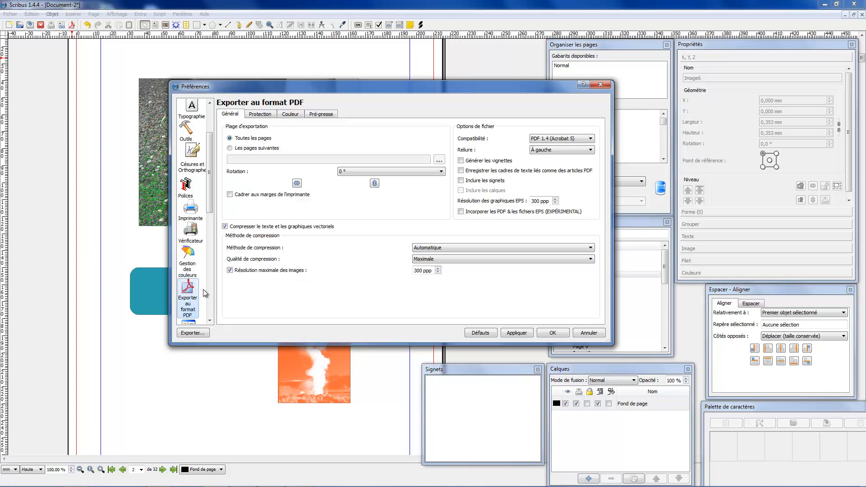
{"action": "left_click", "coordinate": [195, 261]}
{"action": "left_click", "coordinate": [188, 297]}
{"action": "left_click", "coordinate": [268, 115]}
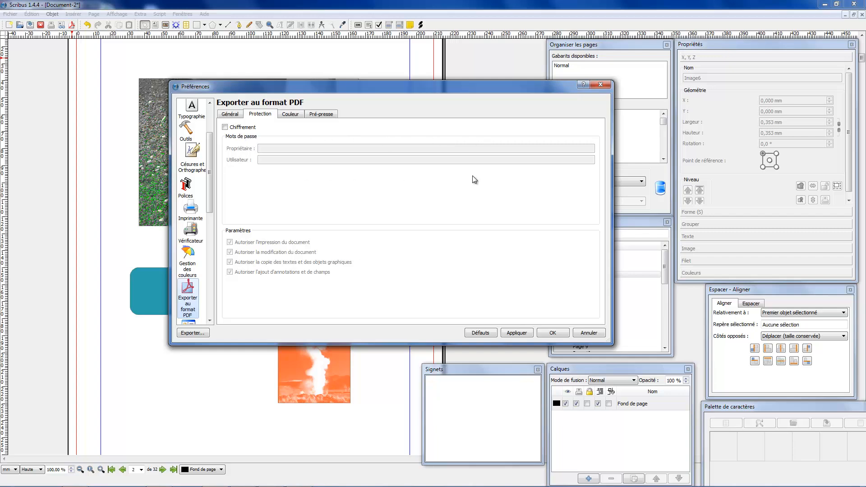
Step: Check the Colour and Pre-press settings for PDF export, recheck the Printer options and Colour Management, and apply the preferences
{"action": "left_click", "coordinate": [287, 114]}
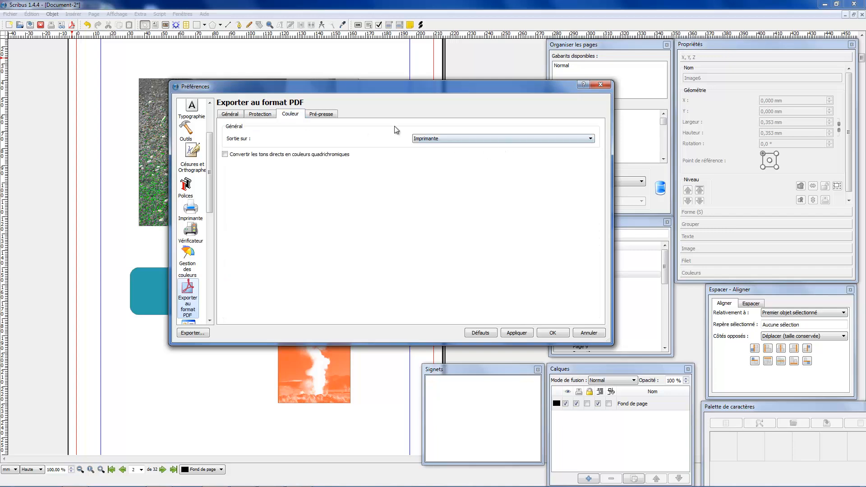
{"action": "left_click", "coordinate": [191, 212]}
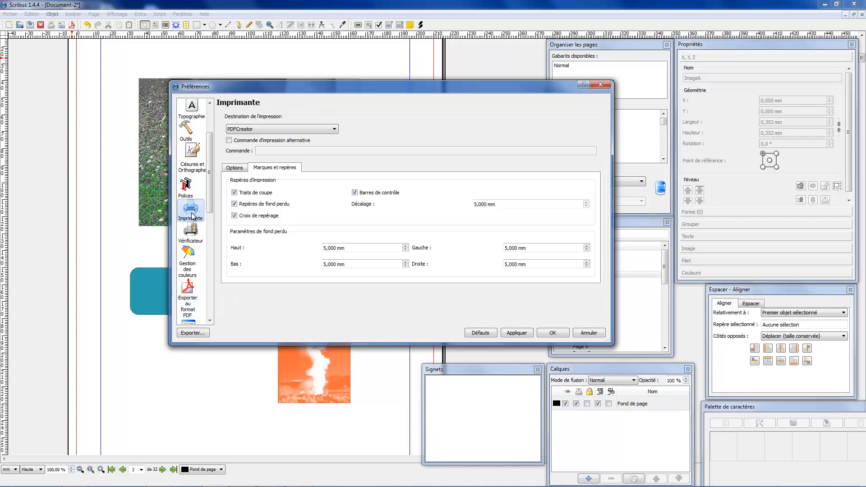
{"action": "left_click", "coordinate": [235, 167]}
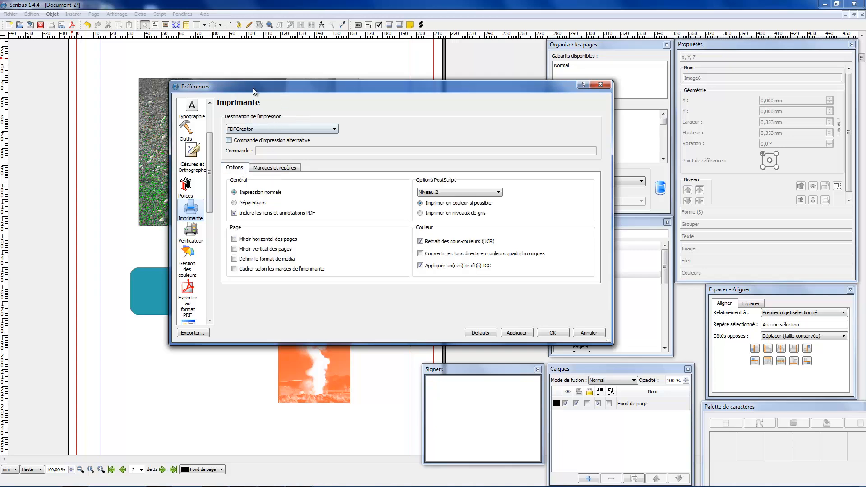
{"action": "left_click", "coordinate": [187, 253]}
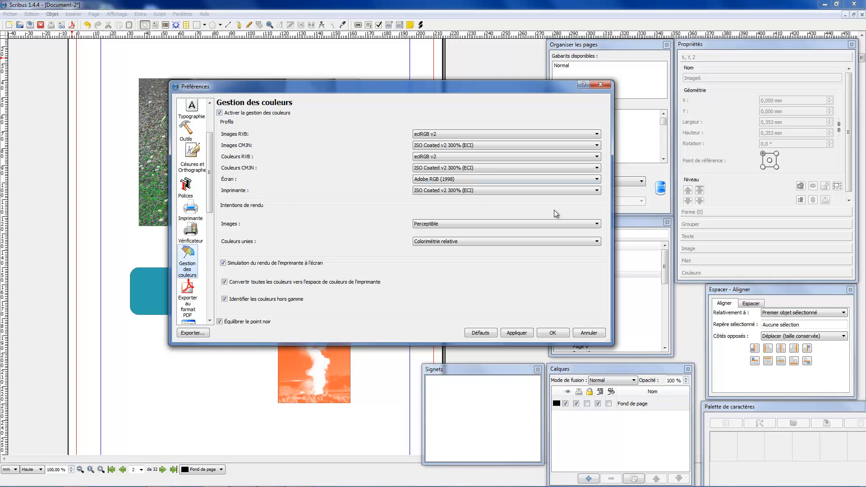
{"action": "left_click", "coordinate": [188, 295]}
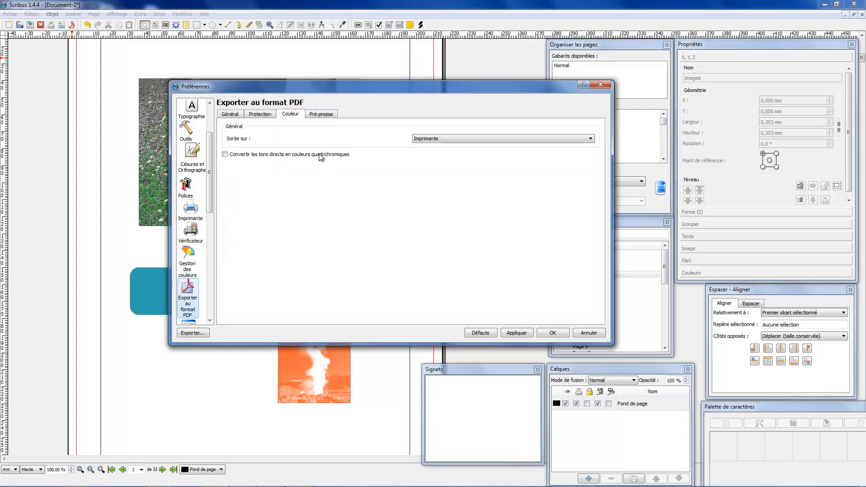
{"action": "left_click", "coordinate": [321, 115]}
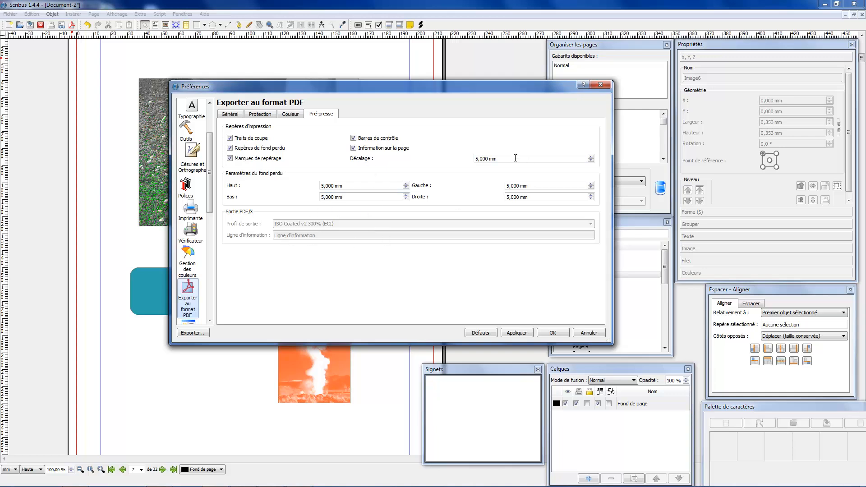
{"action": "left_click", "coordinate": [523, 333]}
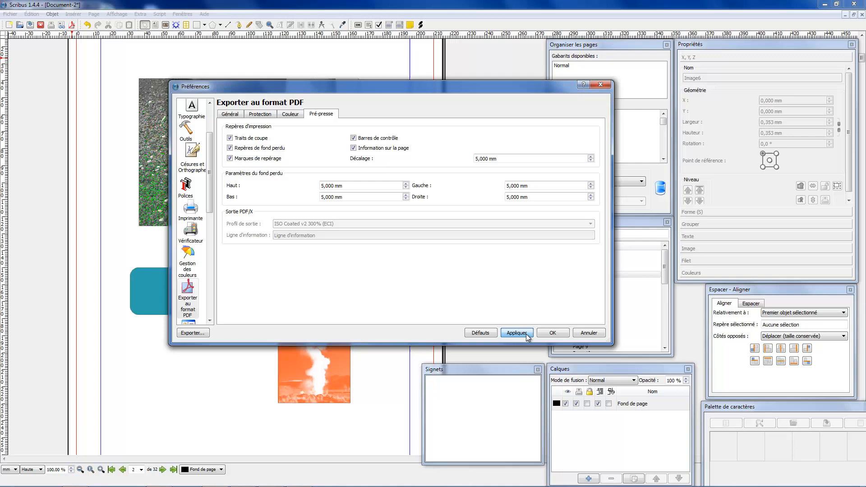
{"action": "left_click", "coordinate": [552, 333]}
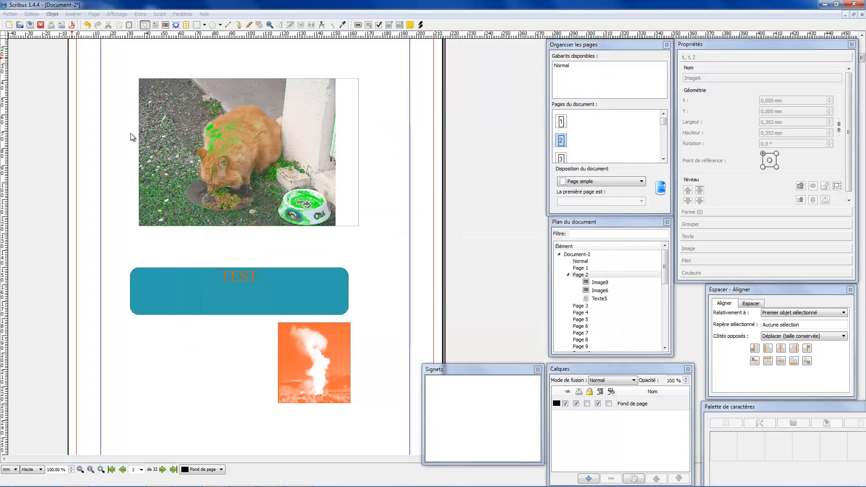
Step: Create a new document colour and load the PANTONE+ Solid Coated colour set for it
{"action": "left_click", "coordinate": [34, 15]}
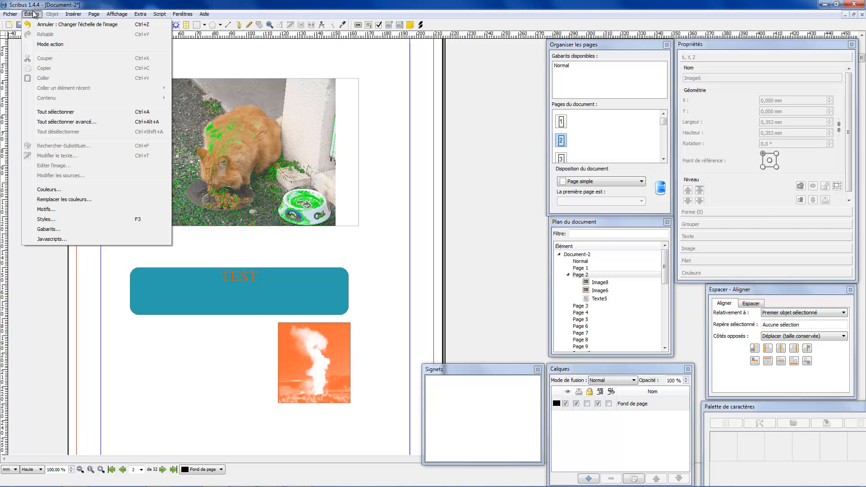
{"action": "left_click", "coordinate": [49, 189]}
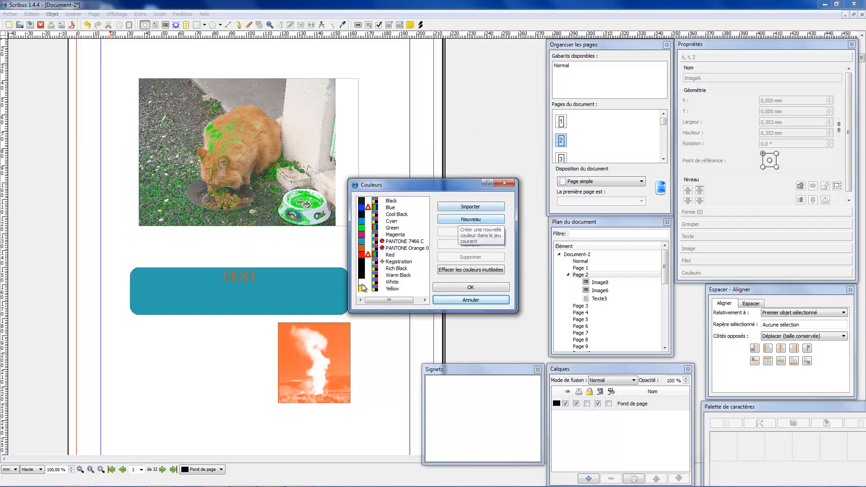
{"action": "left_click", "coordinate": [404, 242]}
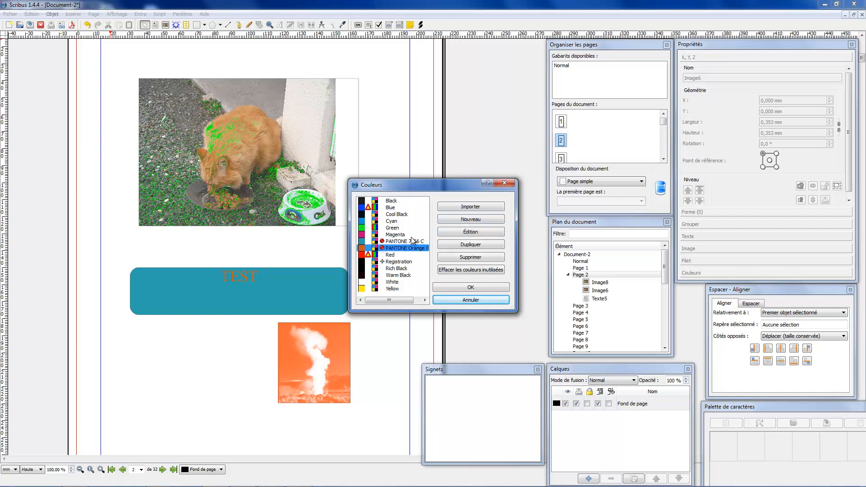
{"action": "left_click", "coordinate": [466, 220]}
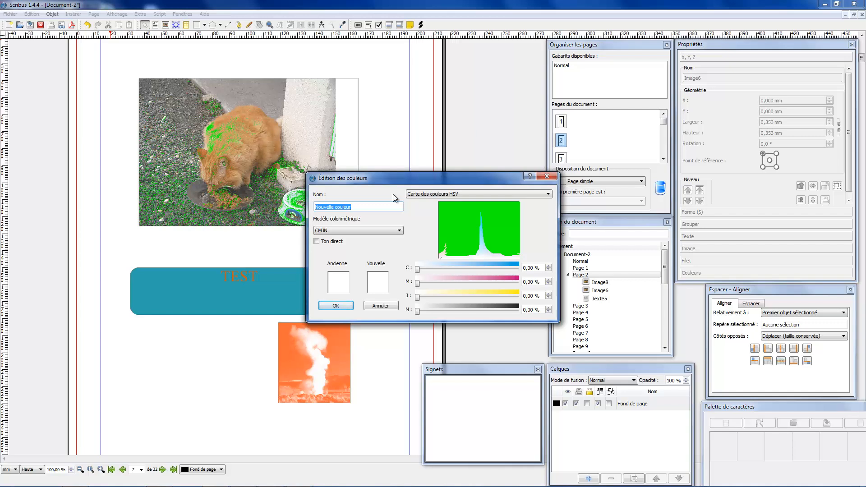
{"action": "left_click", "coordinate": [444, 194]}
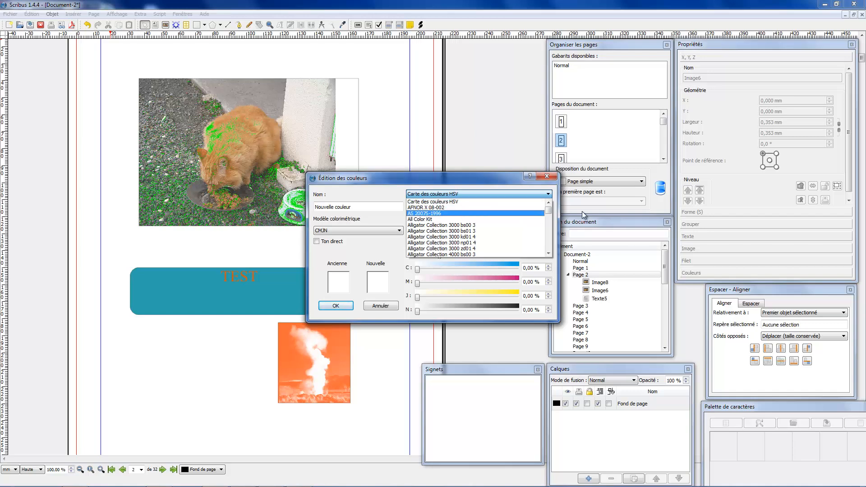
{"action": "left_click_drag", "start_coordinate": [547, 210], "coordinate": [549, 242]}
{"action": "key", "text": "p"}
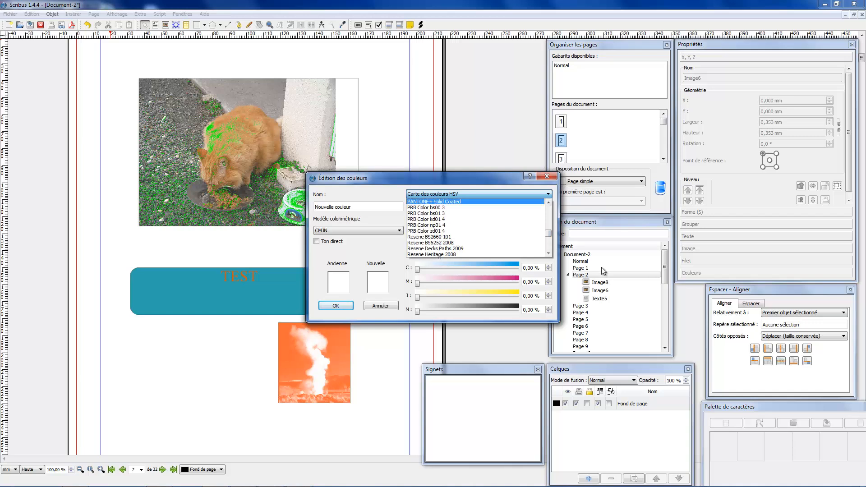
{"action": "left_click", "coordinate": [472, 202]}
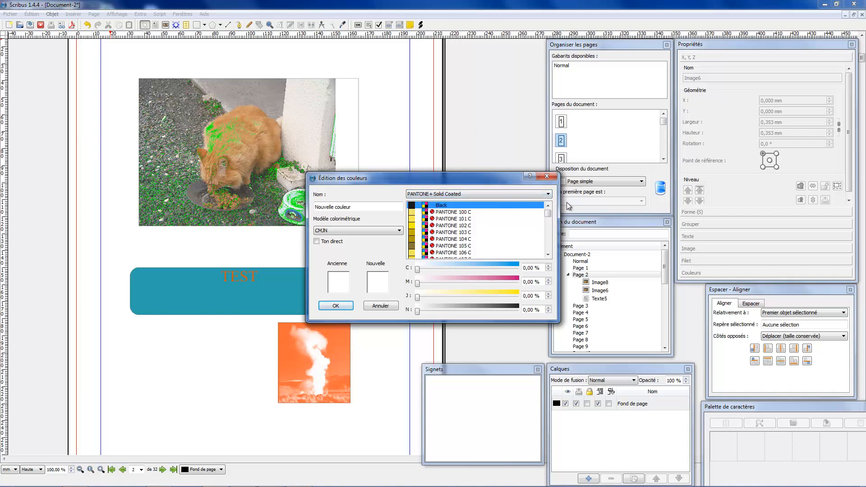
{"action": "left_click", "coordinate": [478, 191]}
{"action": "left_click", "coordinate": [479, 191]}
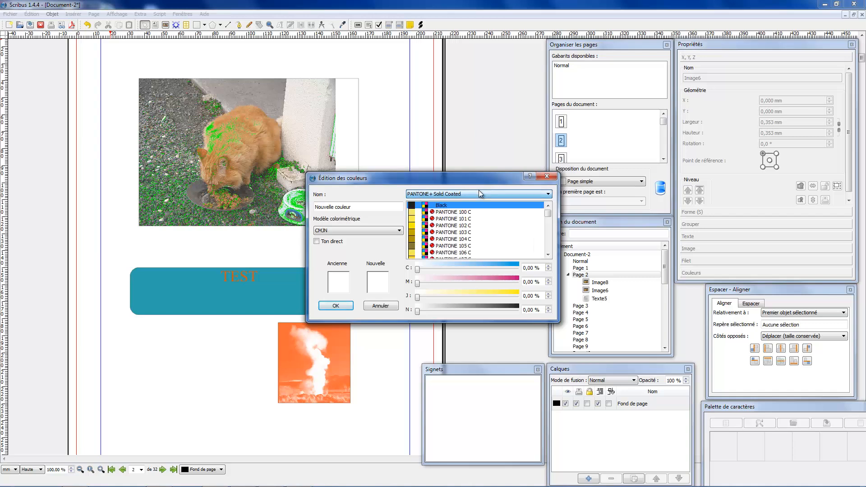
Step: Try the swatches PANTONE 102 C, PANTONE 100 C and PANTONE Warm Red C for the new colour
{"action": "left_click_drag", "start_coordinate": [548, 215], "coordinate": [548, 214]}
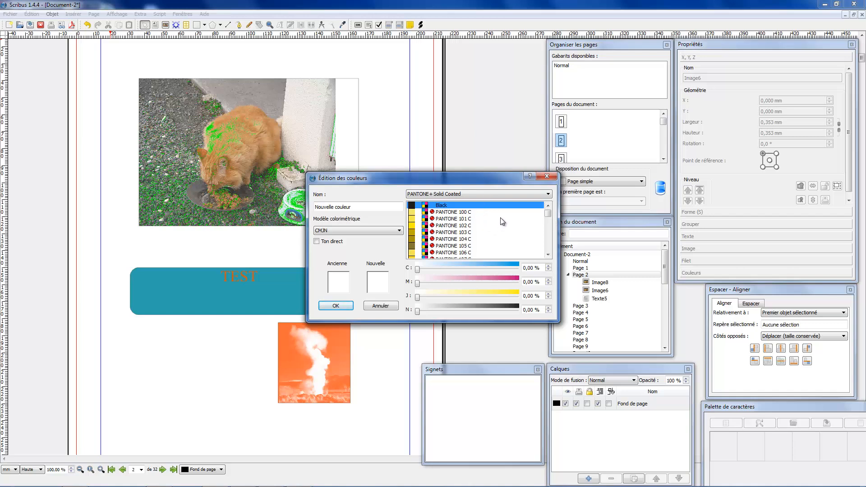
{"action": "left_click", "coordinate": [476, 219]}
{"action": "left_click", "coordinate": [475, 224]}
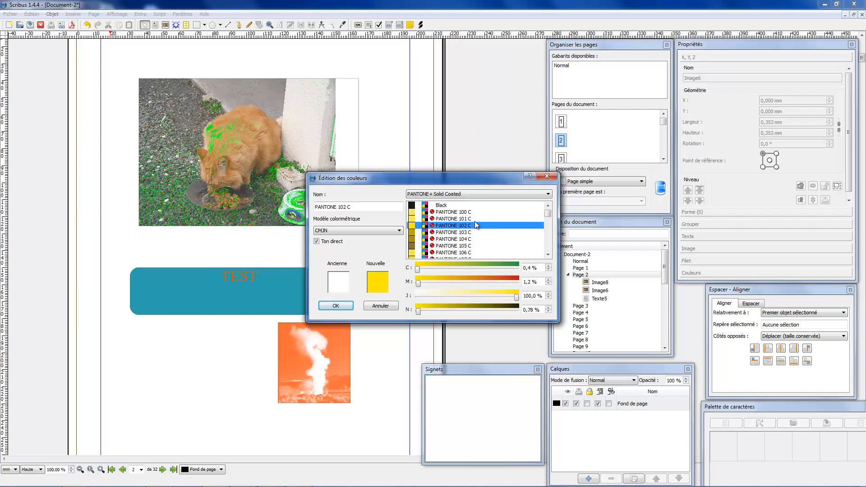
{"action": "left_click", "coordinate": [475, 213]}
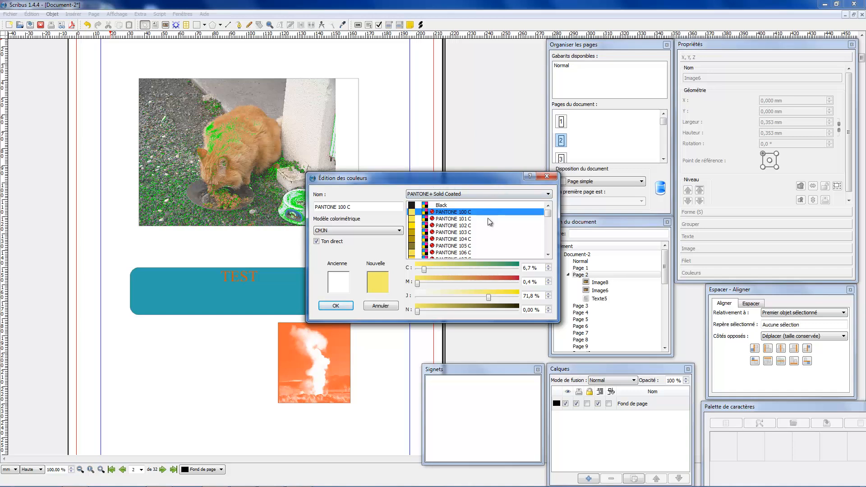
{"action": "left_click_drag", "start_coordinate": [546, 216], "coordinate": [550, 269]}
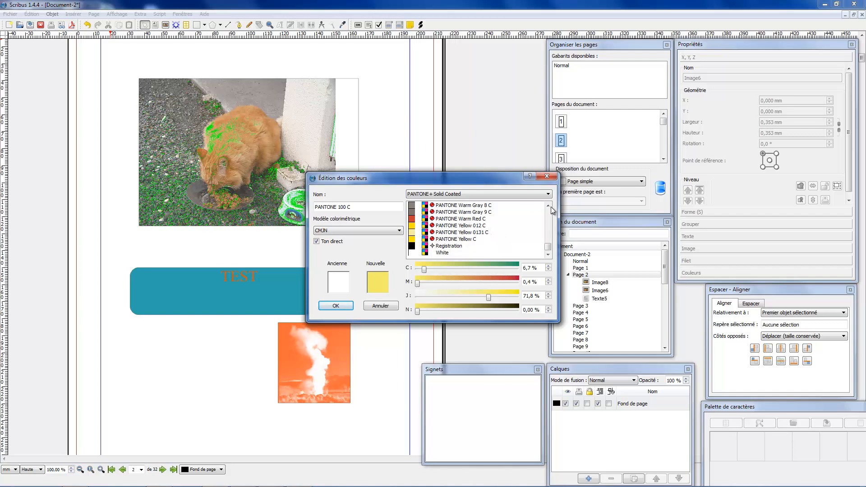
{"action": "mouse_move", "coordinate": [548, 247]}
{"action": "left_mouse_down"}
{"action": "mouse_move", "coordinate": [549, 201]}
{"action": "mouse_move", "coordinate": [548, 247]}
{"action": "left_mouse_up"}
{"action": "left_click", "coordinate": [455, 219]}
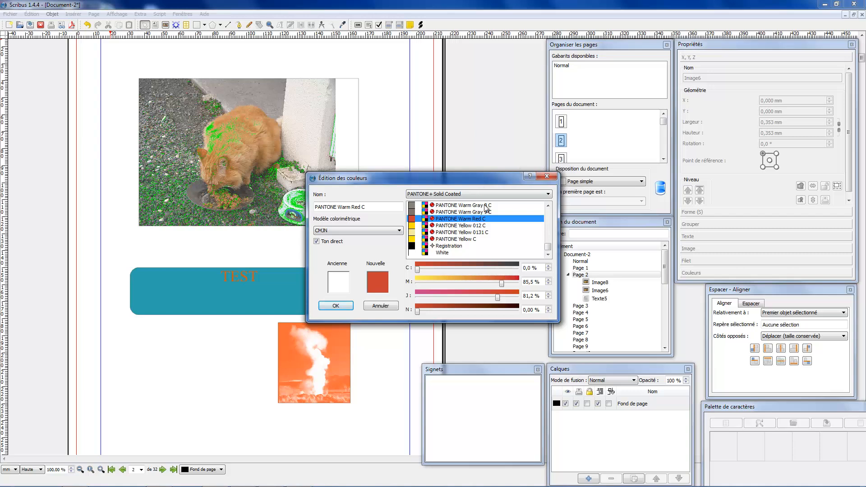
Step: Browse the available colour sets, try the swatches PANTONE 100 C through PANTONE 105 C, and discard the new colour
{"action": "left_click", "coordinate": [521, 193]}
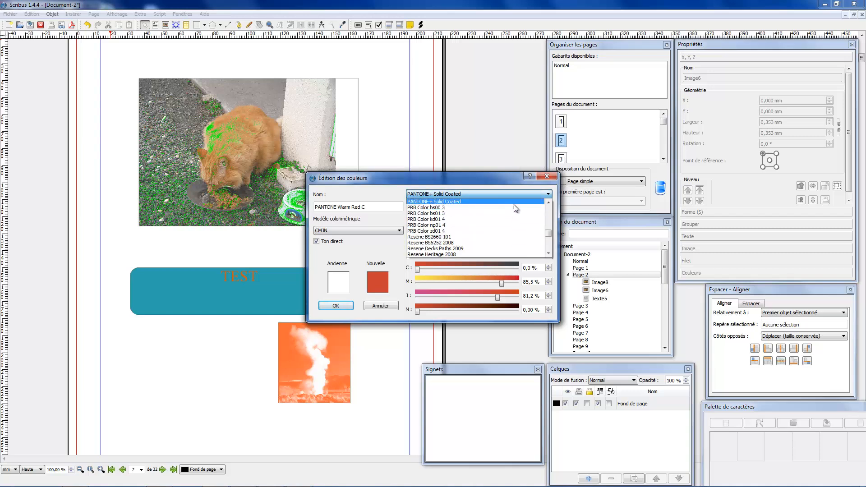
{"action": "left_click_drag", "start_coordinate": [548, 233], "coordinate": [549, 195]}
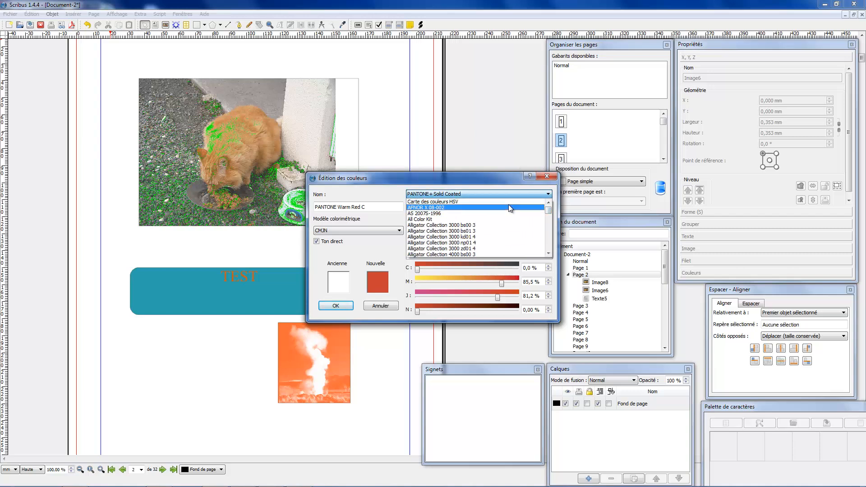
{"action": "left_click", "coordinate": [360, 194]}
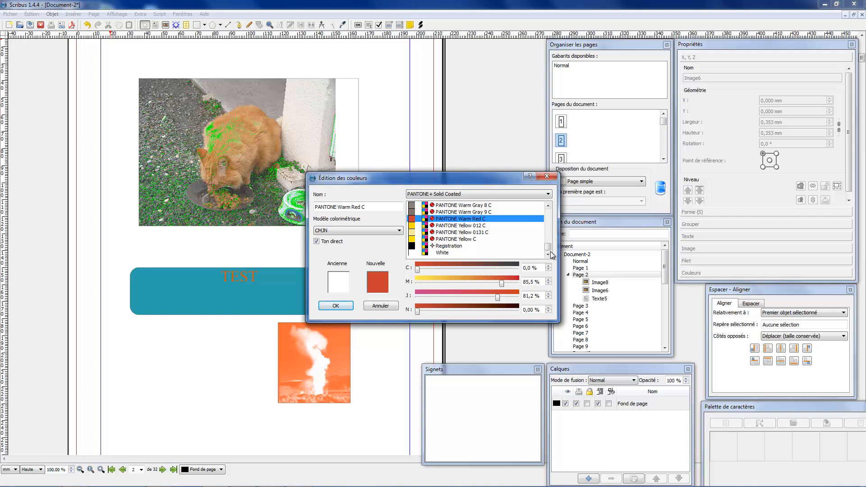
{"action": "left_click_drag", "start_coordinate": [547, 248], "coordinate": [548, 219]}
{"action": "left_click", "coordinate": [495, 212]}
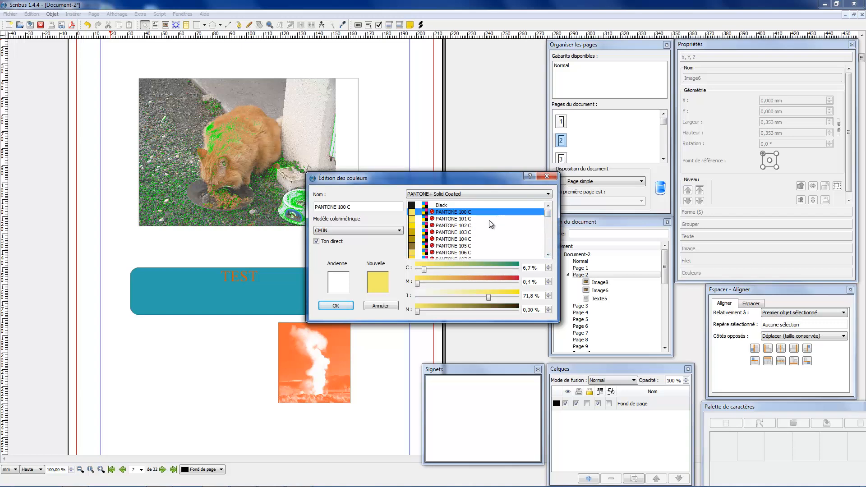
{"action": "left_click", "coordinate": [488, 219]}
{"action": "left_click", "coordinate": [471, 226]}
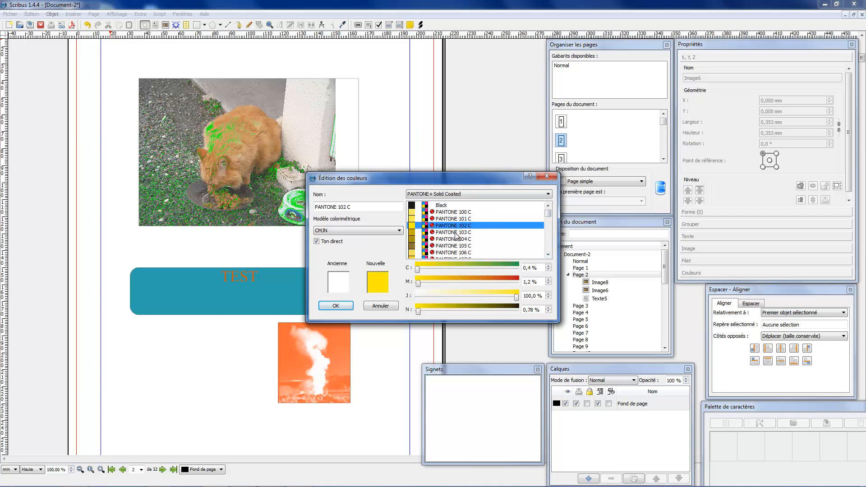
{"action": "left_click", "coordinate": [455, 232]}
{"action": "left_click", "coordinate": [460, 238]}
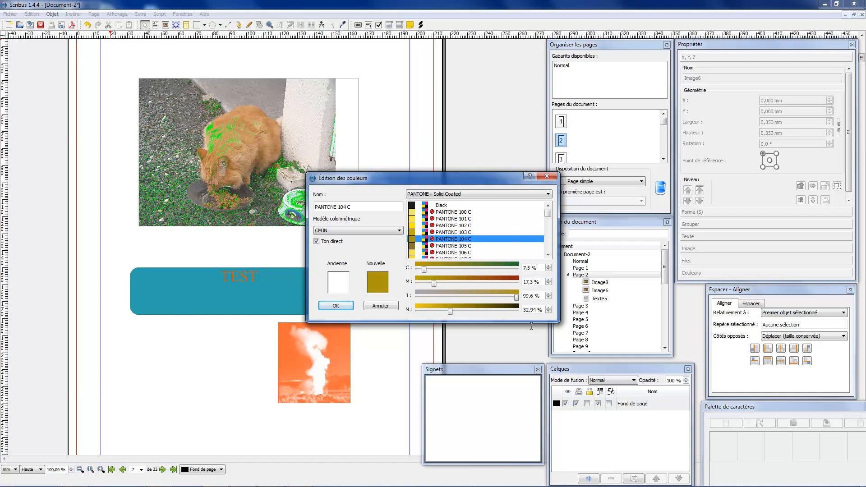
{"action": "left_click", "coordinate": [493, 246]}
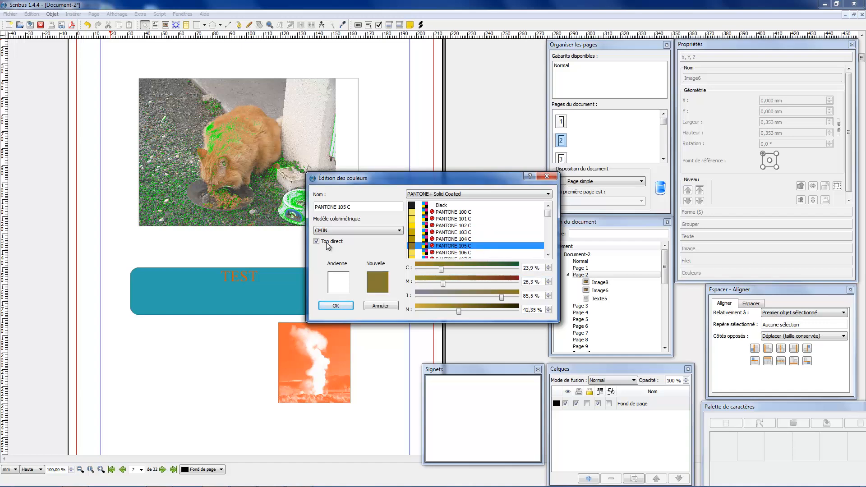
{"action": "left_click", "coordinate": [378, 306]}
{"action": "left_click", "coordinate": [471, 302]}
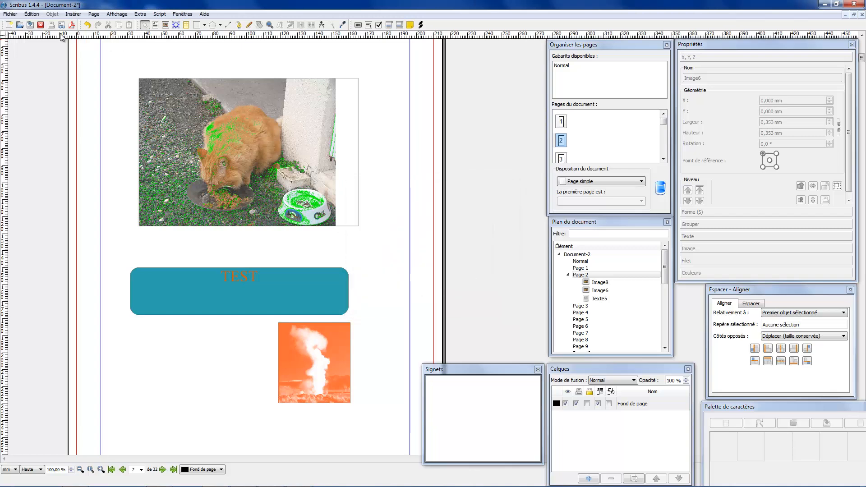
Step: Select the orange smoke image below the TEST frame on page 2 and open its image effects
{"action": "left_click", "coordinate": [16, 15]}
{"action": "left_click", "coordinate": [288, 25]}
{"action": "left_click", "coordinate": [348, 368]}
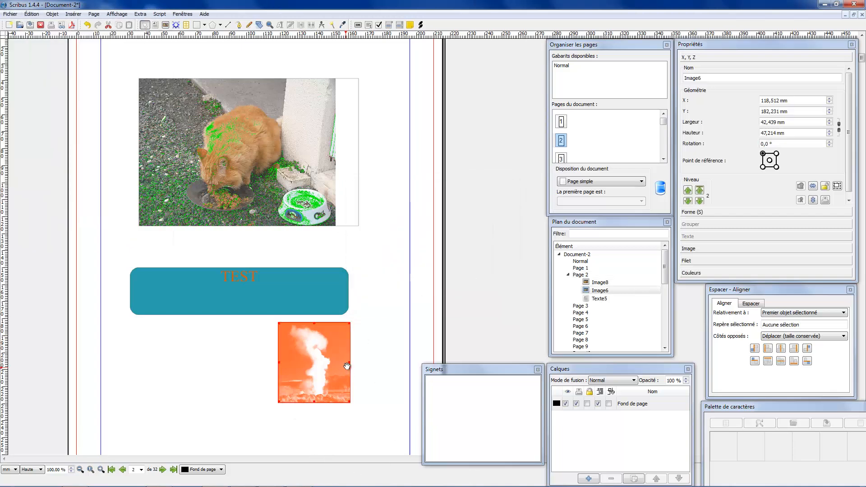
{"action": "left_click", "coordinate": [728, 251]}
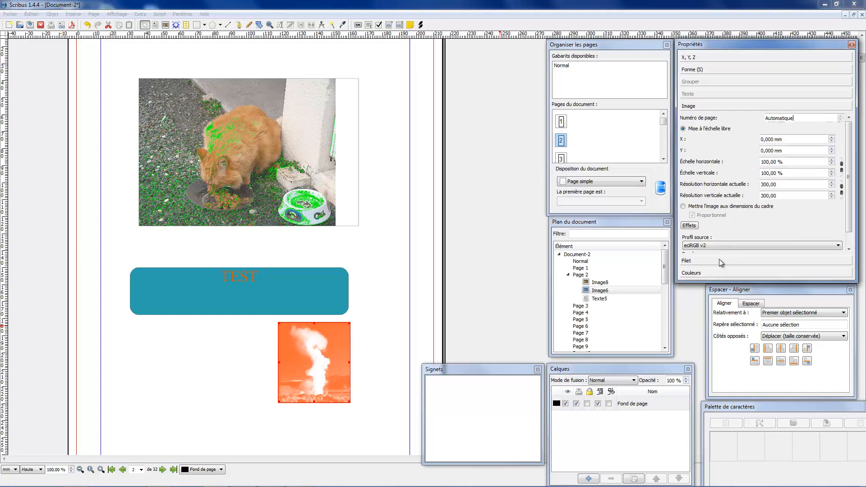
{"action": "left_click", "coordinate": [688, 225]}
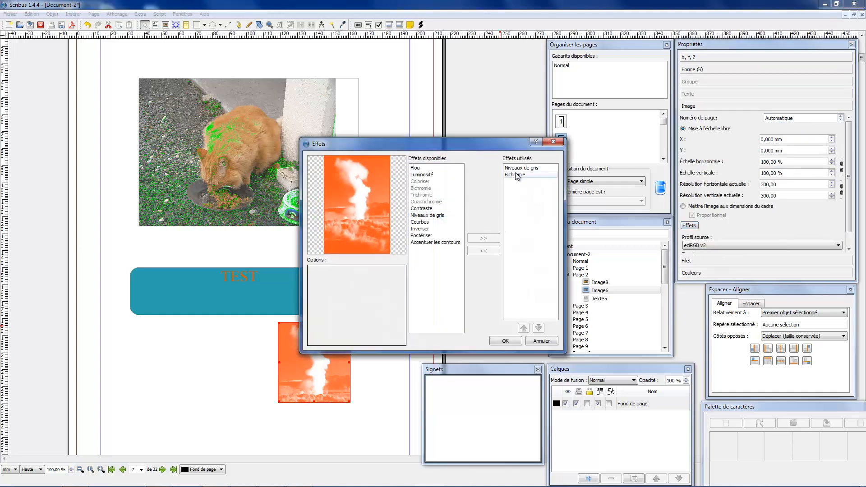
Step: Try moving the Niveaux de gris effect after Bichromie, check each effect's options, and restore the original order
{"action": "left_click", "coordinate": [537, 170]}
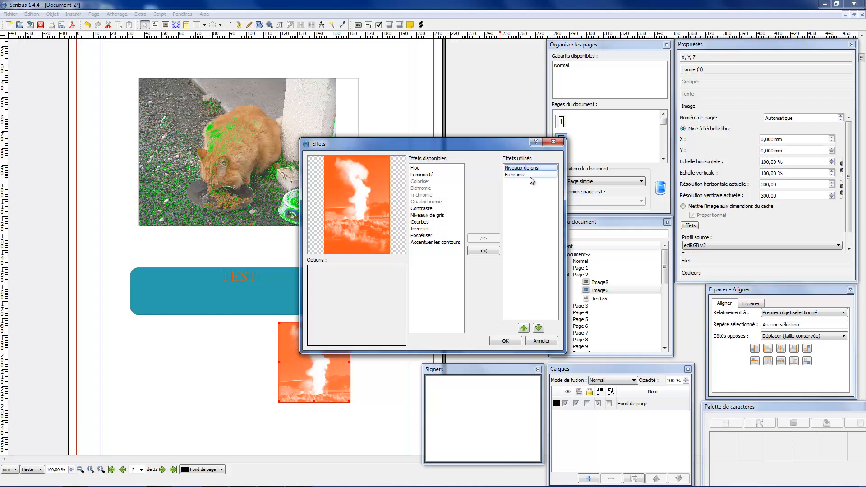
{"action": "left_click", "coordinate": [538, 328]}
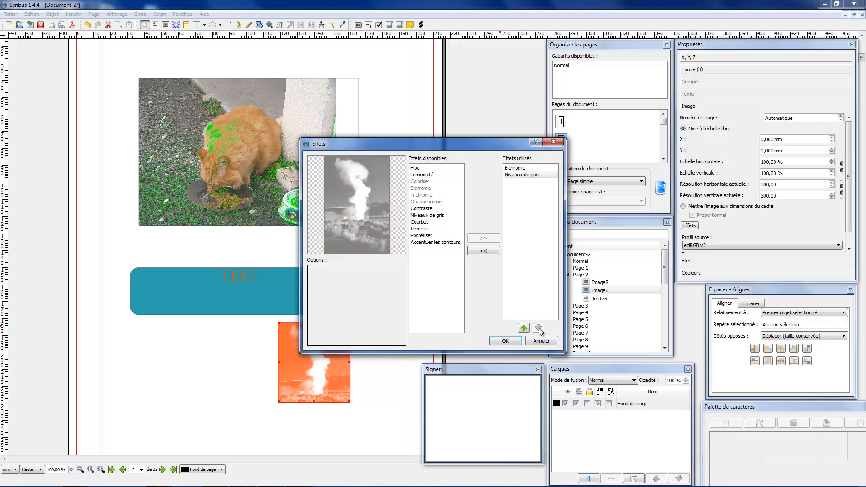
{"action": "left_click", "coordinate": [526, 168]}
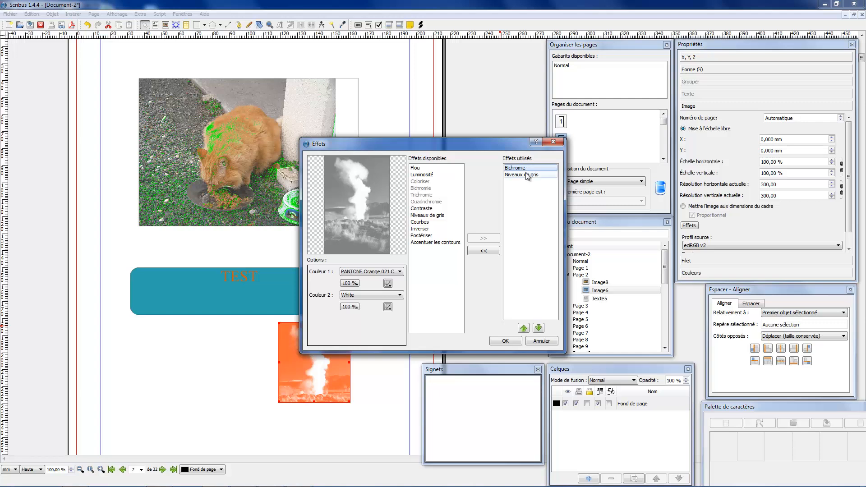
{"action": "left_click", "coordinate": [527, 176]}
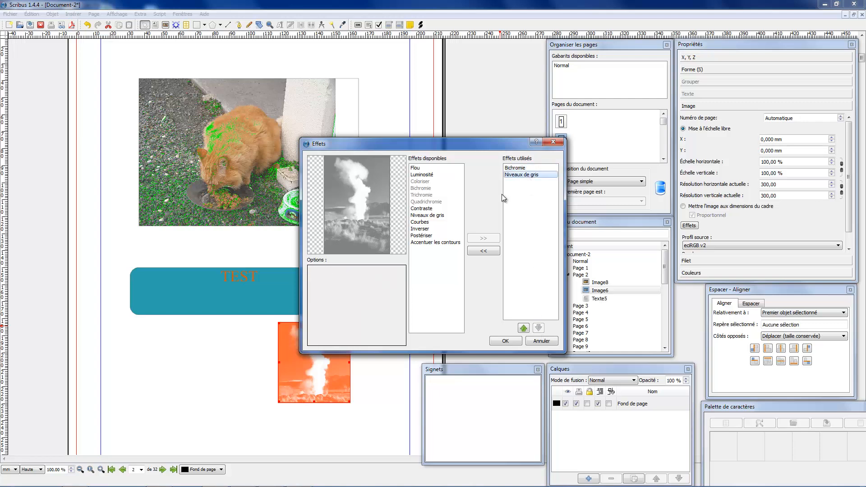
{"action": "left_click", "coordinate": [519, 169]}
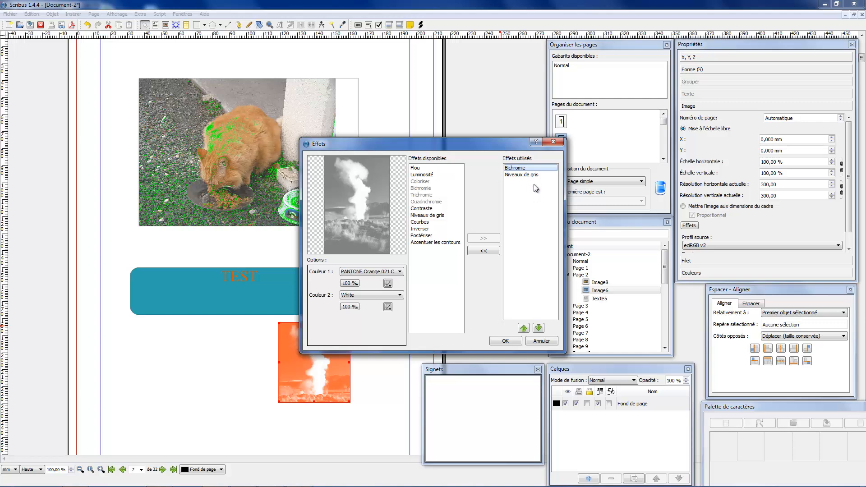
{"action": "left_click", "coordinate": [537, 329]}
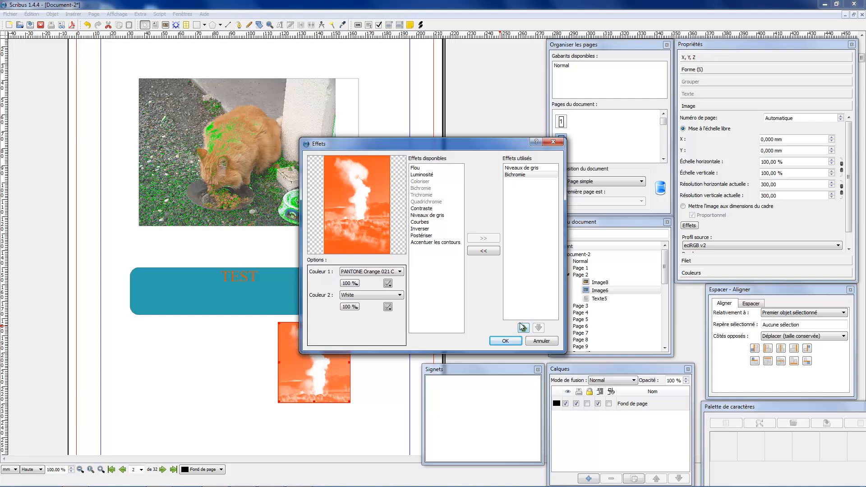
Step: Look through the shade choices for Couleur 1 and the colour choices for Couleur 2 of the Bichromie effect
{"action": "left_click", "coordinate": [352, 283]}
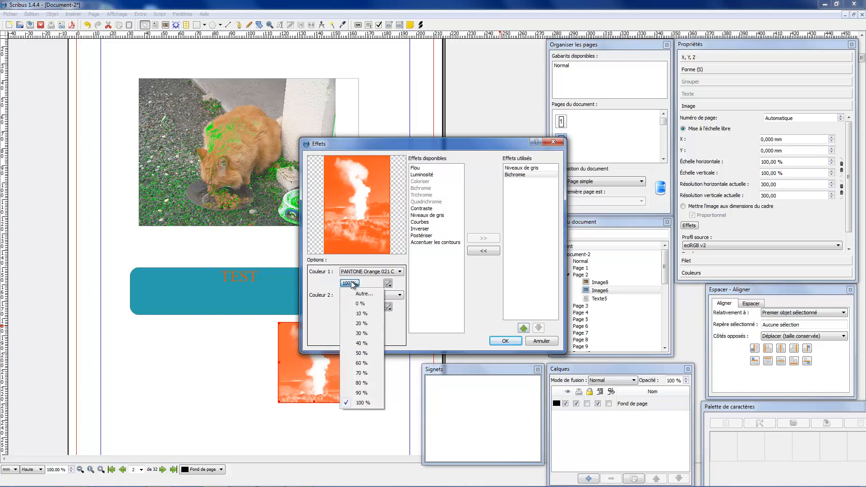
{"action": "left_click", "coordinate": [352, 283]}
{"action": "left_click", "coordinate": [353, 296]}
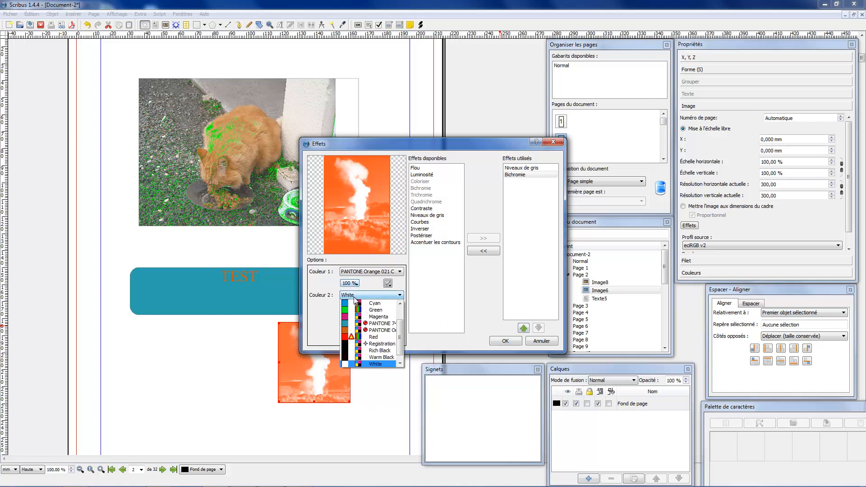
{"action": "left_click", "coordinate": [354, 297]}
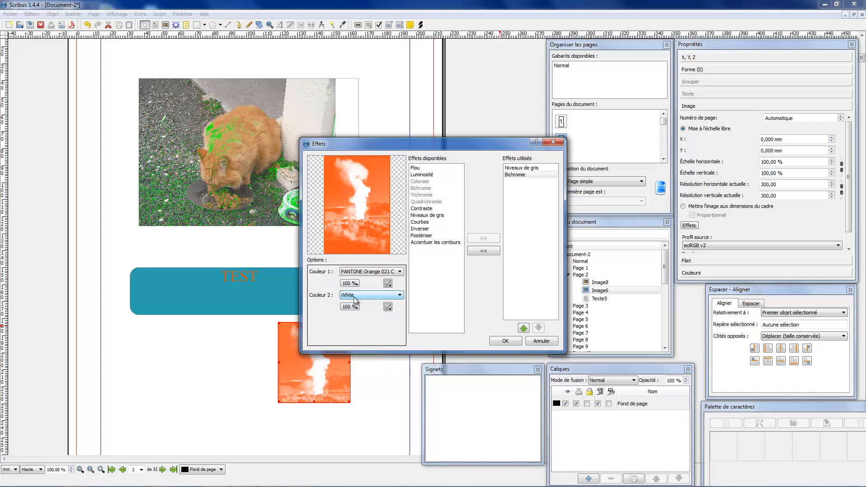
Step: Remove the Niveaux de gris effect from the smoke image, apply the remaining Bichromie effect, and deselect the image
{"action": "left_click", "coordinate": [541, 168]}
{"action": "left_click", "coordinate": [538, 328]}
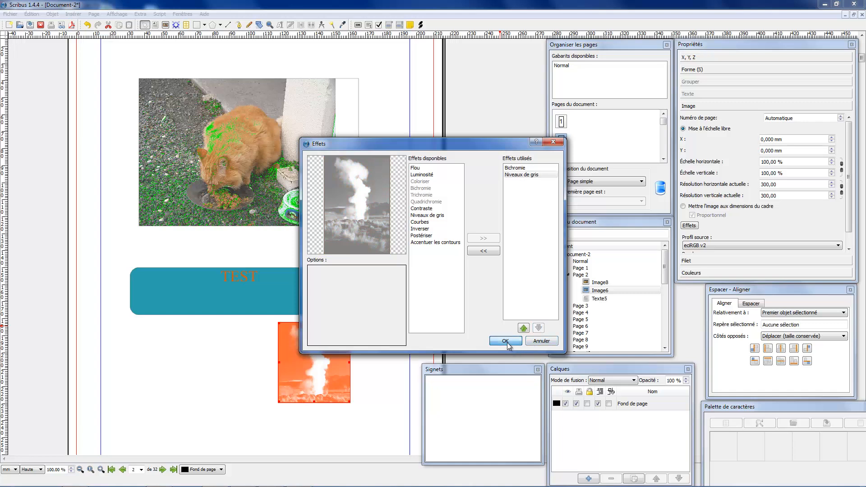
{"action": "left_click", "coordinate": [494, 251]}
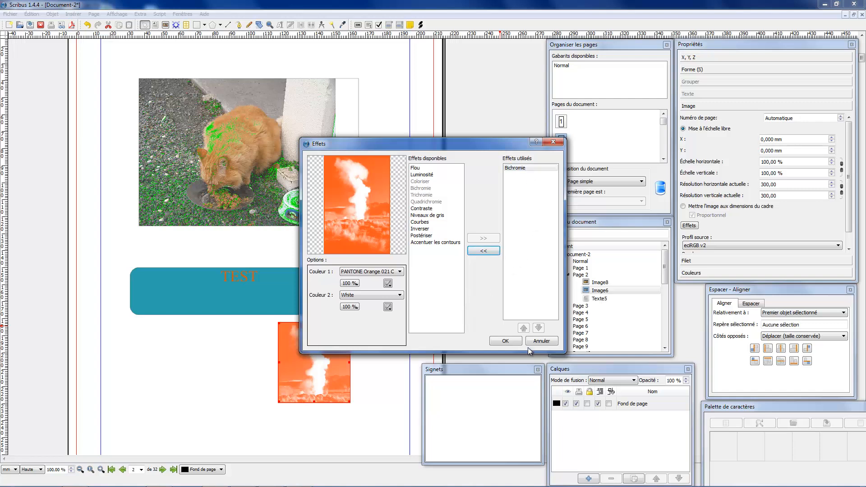
{"action": "left_click", "coordinate": [516, 342]}
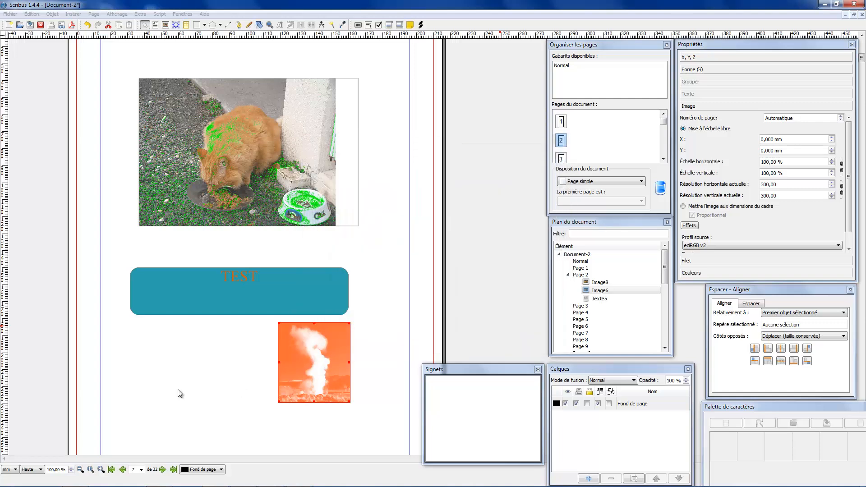
{"action": "left_click", "coordinate": [204, 371]}
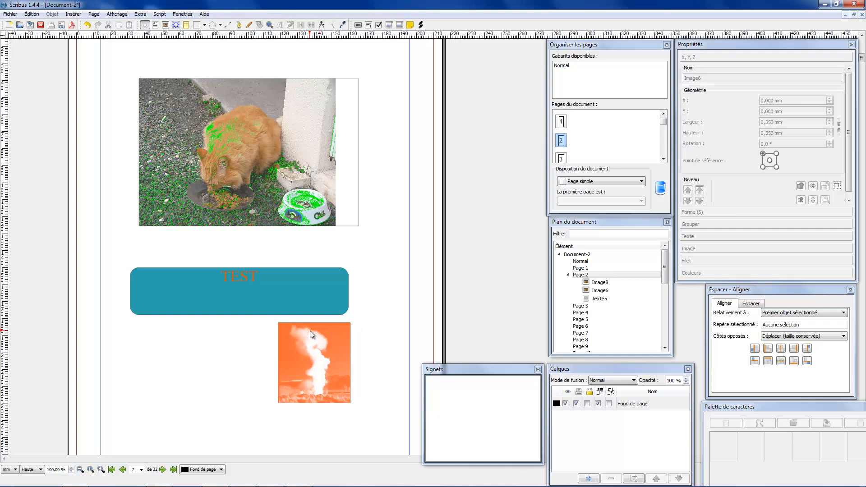
Step: Open the settings for exporting the document as a PDF
{"action": "left_click", "coordinate": [12, 24]}
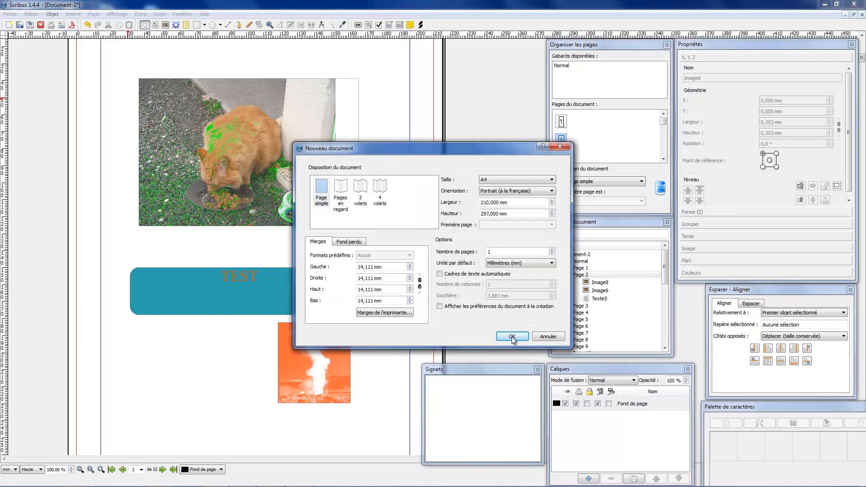
{"action": "left_click", "coordinate": [548, 342]}
{"action": "left_click", "coordinate": [9, 14]}
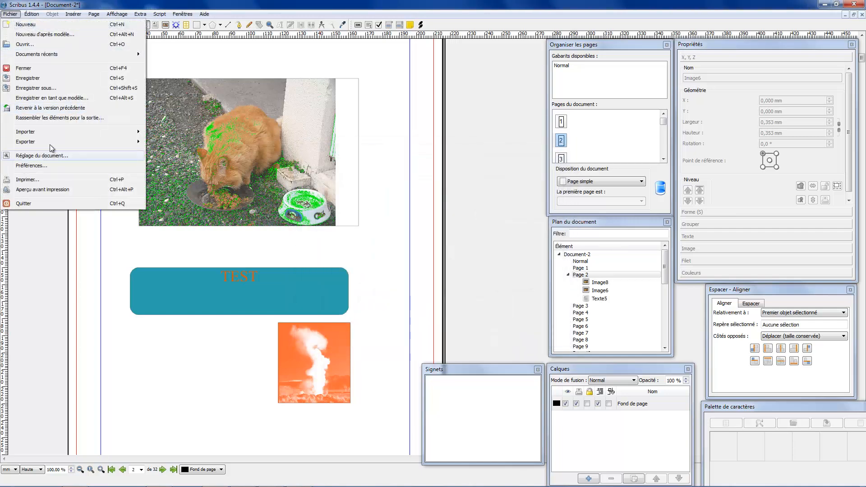
{"action": "mouse_move", "coordinate": [68, 141]}
{"action": "left_click", "coordinate": [194, 164]}
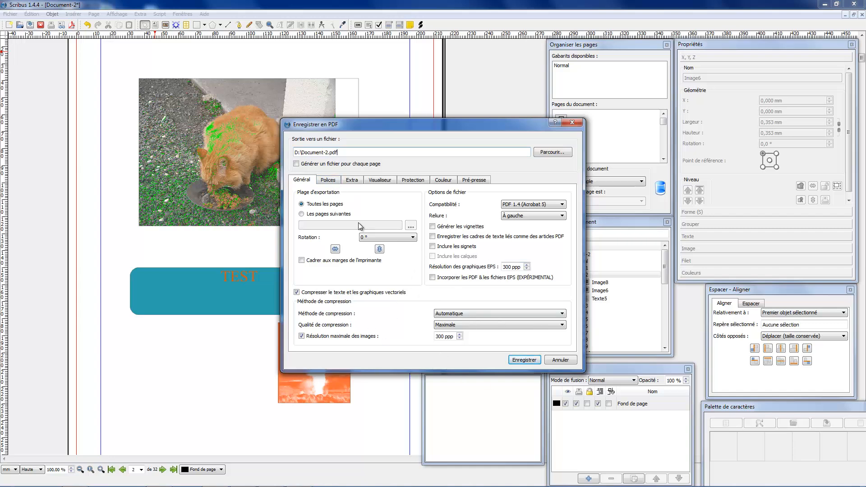
Step: Remove Arial Regular and Times New Roman Regular from the PDF export's fonts to outline
{"action": "left_click", "coordinate": [331, 181]}
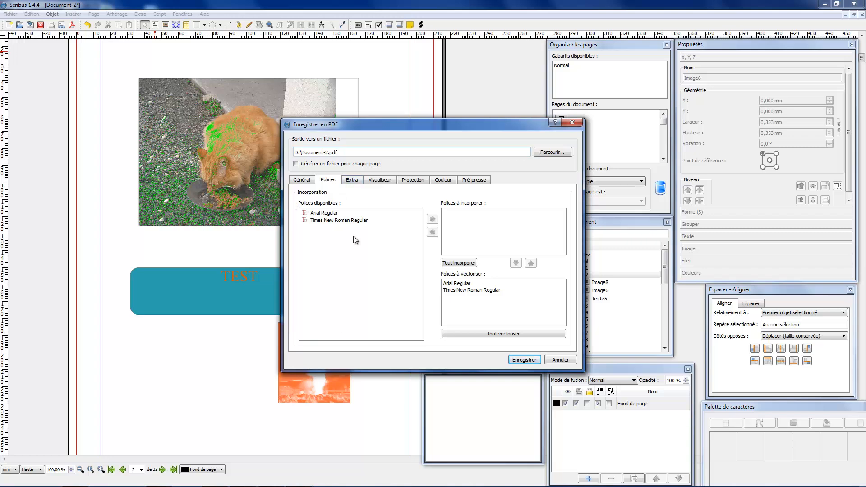
{"action": "left_click", "coordinate": [455, 283]}
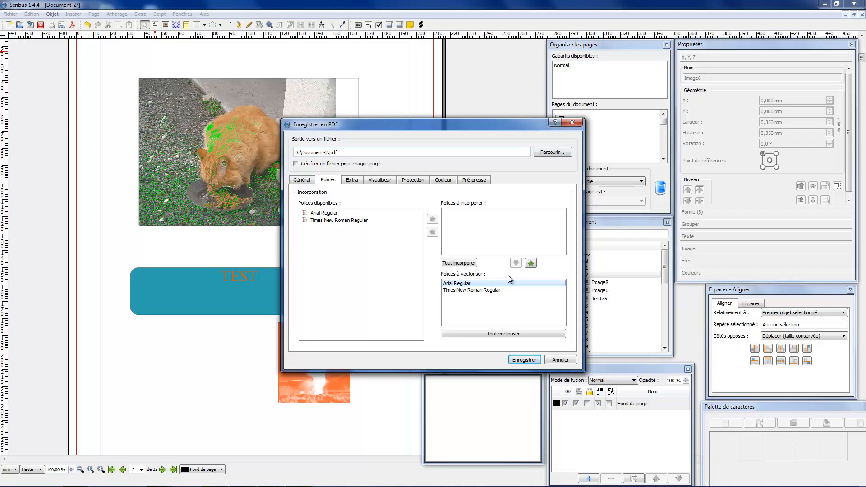
{"action": "left_click", "coordinate": [531, 264]}
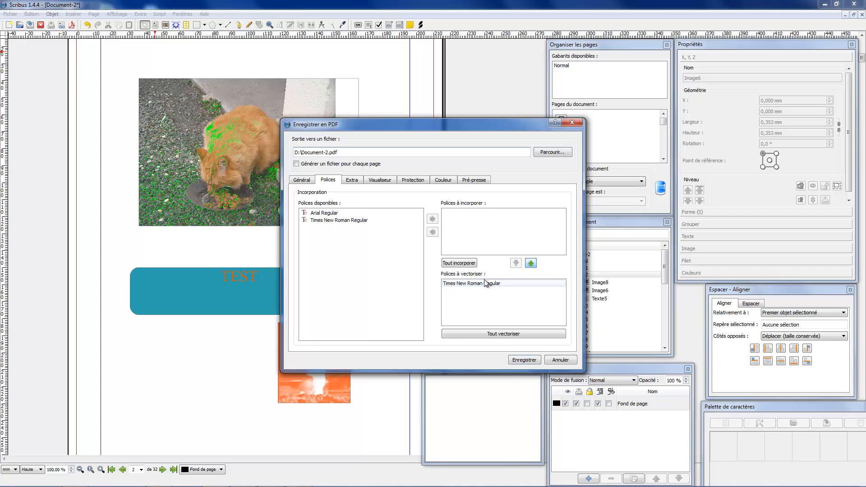
{"action": "left_click", "coordinate": [535, 262]}
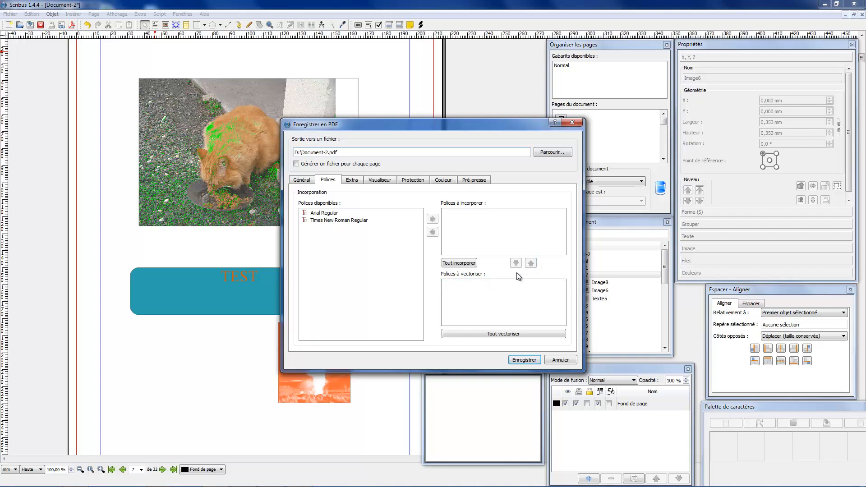
Step: Add Arial Regular and Times New Roman Regular to the fonts to outline in the PDF export
{"action": "left_click", "coordinate": [351, 219]}
{"action": "left_click", "coordinate": [348, 214]}
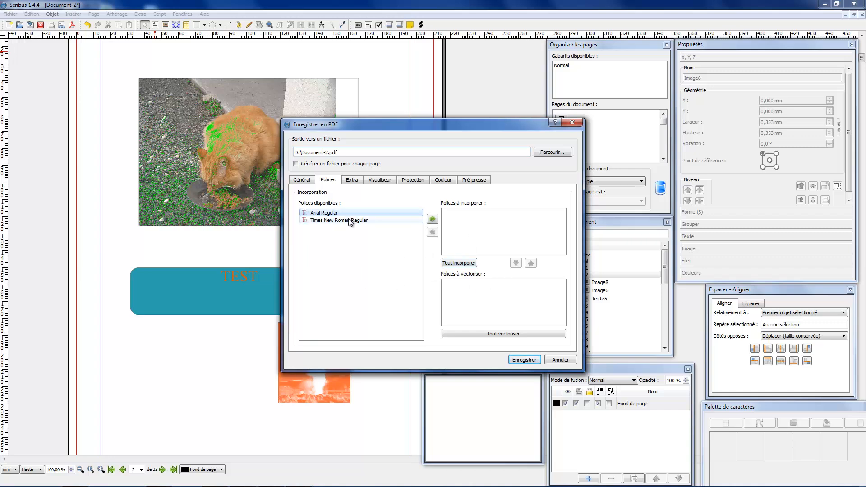
{"action": "left_click", "coordinate": [432, 218]}
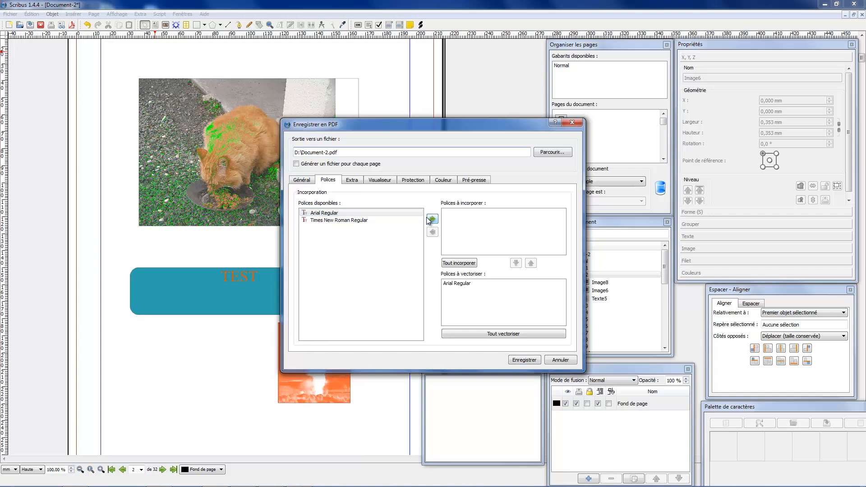
{"action": "left_click", "coordinate": [332, 220]}
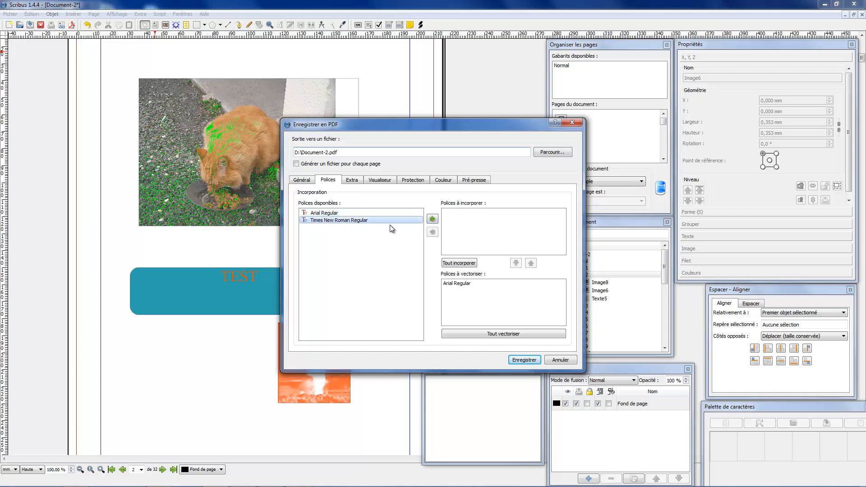
{"action": "left_click", "coordinate": [432, 219]}
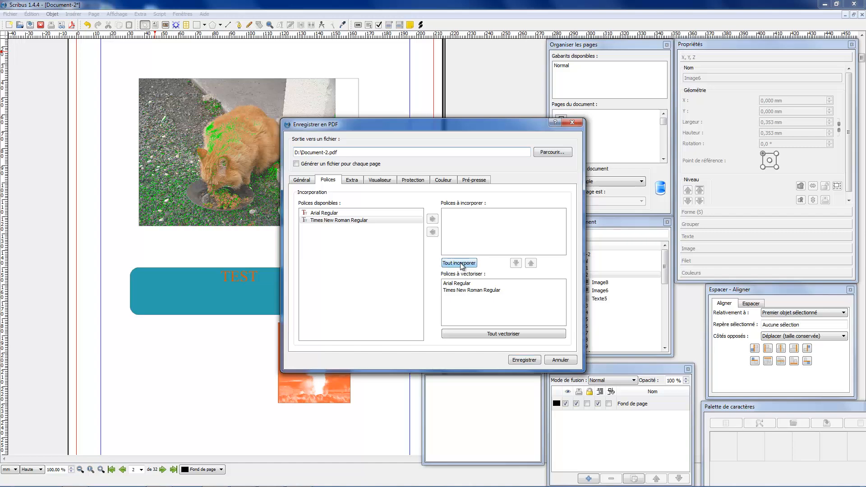
{"action": "left_click", "coordinate": [341, 258]}
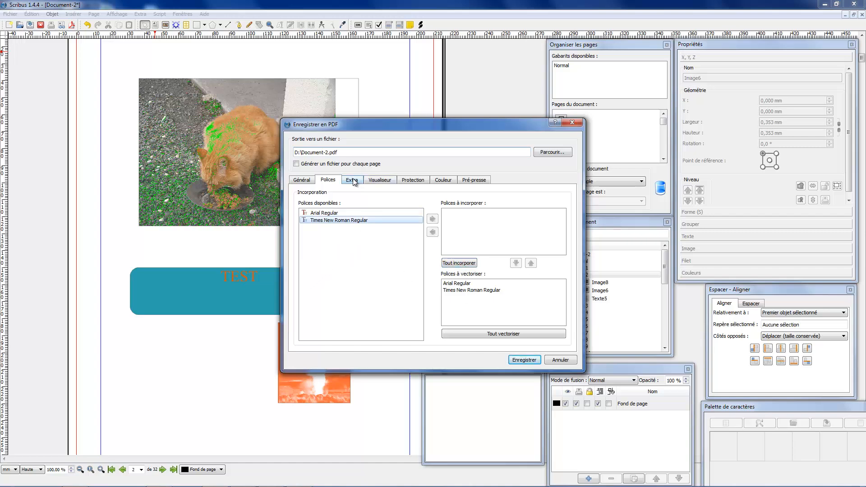
Step: Review the presentation effects and the viewer settings of the PDF export
{"action": "left_click", "coordinate": [354, 182]}
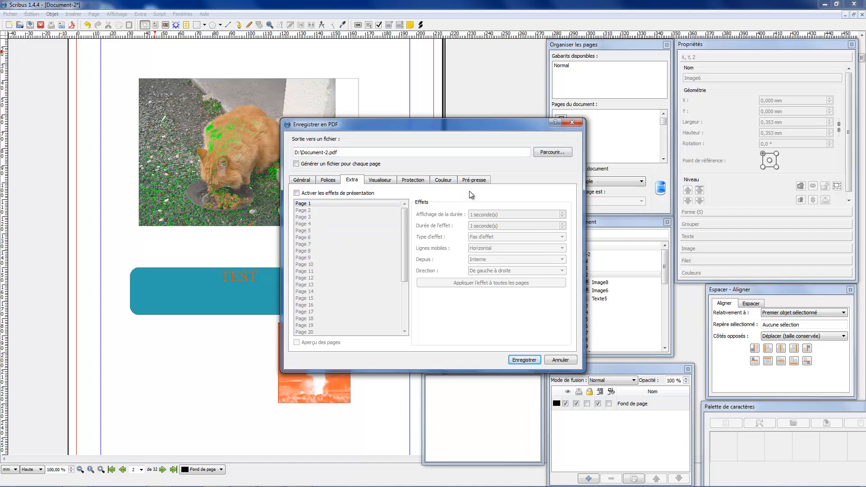
{"action": "left_click", "coordinate": [381, 181]}
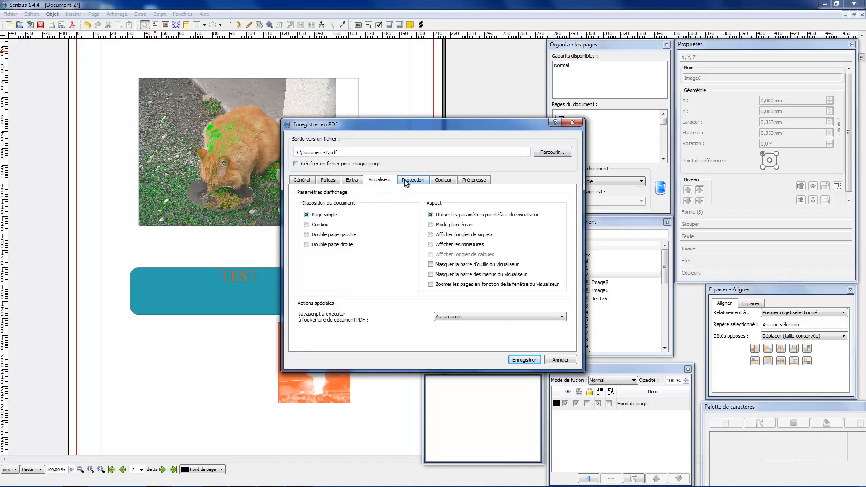
{"action": "left_click", "coordinate": [349, 182]}
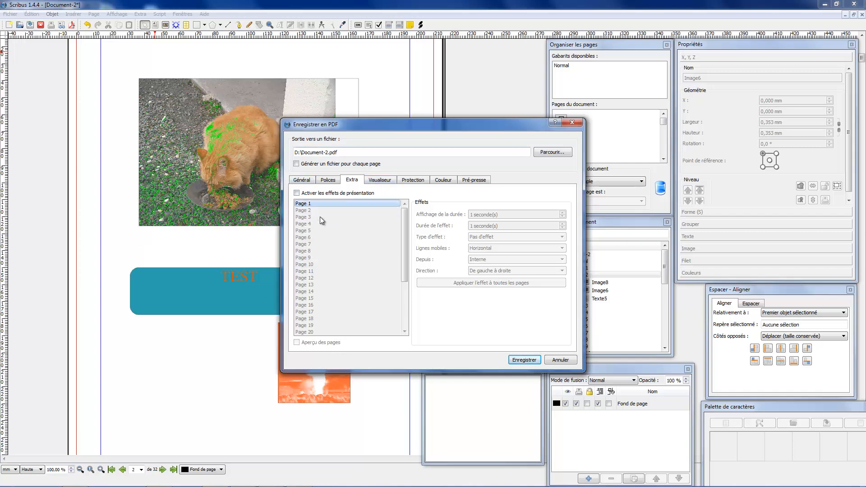
{"action": "left_click", "coordinate": [381, 180]}
{"action": "left_click", "coordinate": [354, 180]}
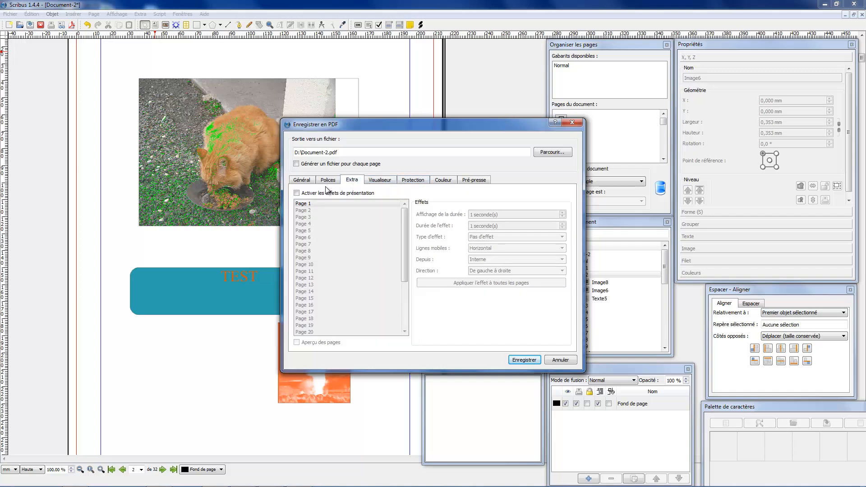
Step: Limit the PDF export range to page 2 and open the page range creation dialog
{"action": "left_click", "coordinate": [308, 178]}
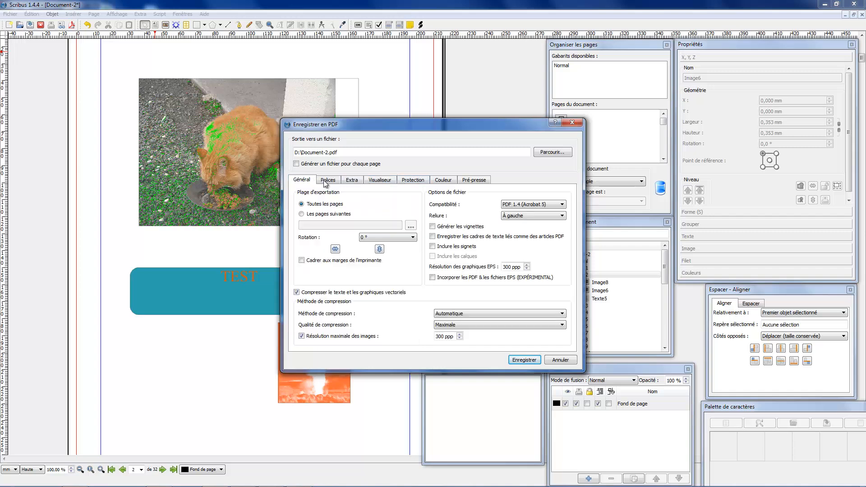
{"action": "left_click", "coordinate": [341, 215]}
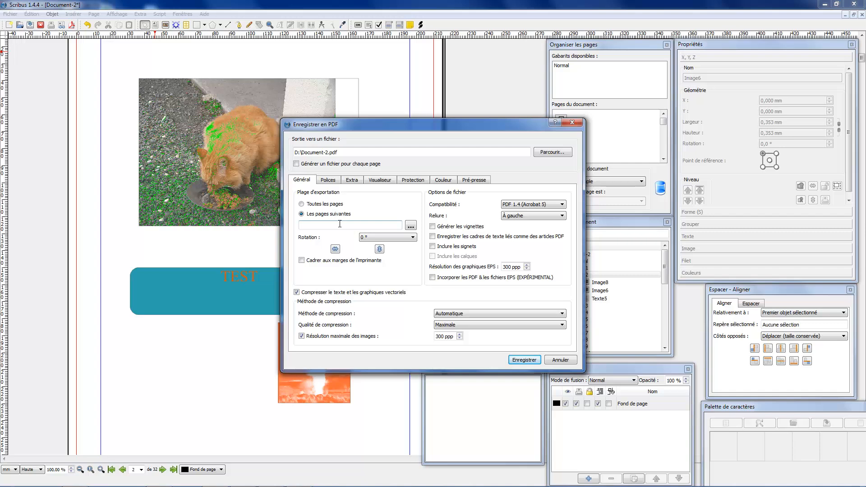
{"action": "left_click", "coordinate": [411, 225]}
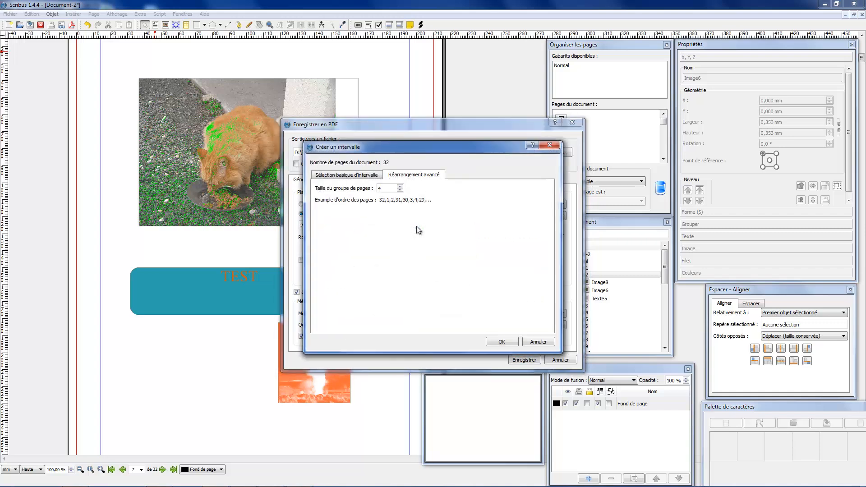
{"action": "left_click", "coordinate": [355, 180]}
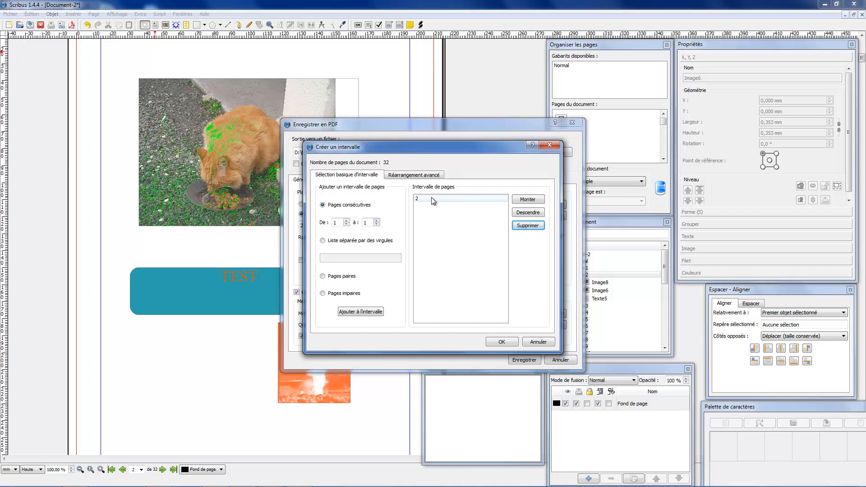
{"action": "left_click_drag", "start_coordinate": [445, 150], "coordinate": [489, 120]}
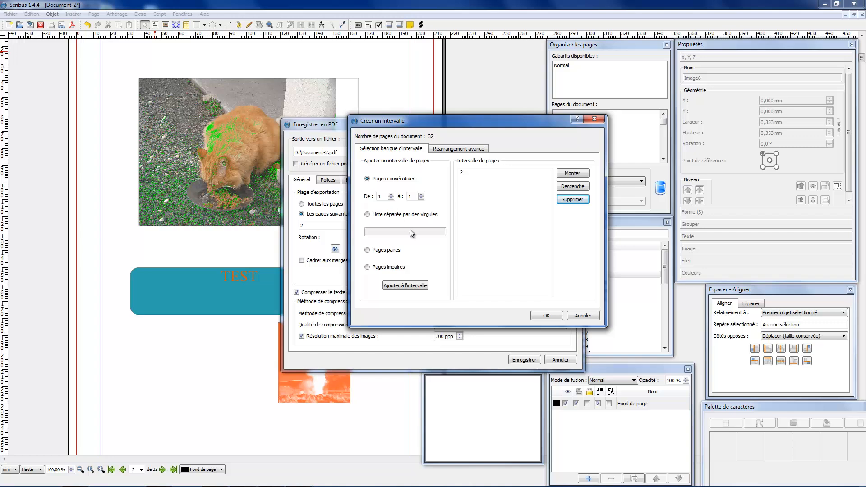
Step: Review the advanced page rearrangement and basic range options, keeping page 2 as the export range
{"action": "left_click", "coordinate": [449, 149]}
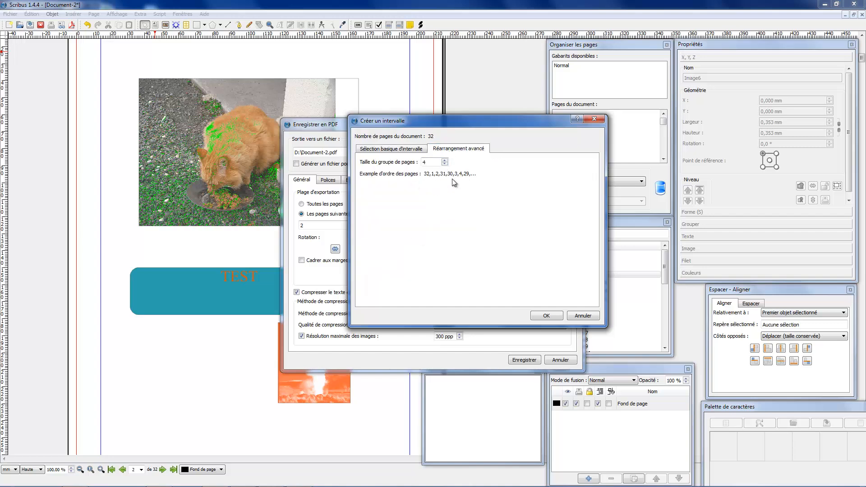
{"action": "left_click", "coordinate": [388, 151]}
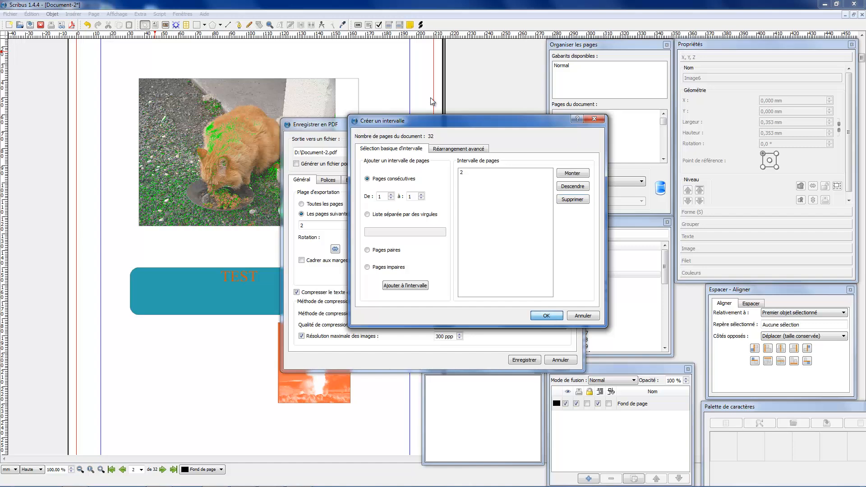
{"action": "left_click", "coordinate": [458, 149]}
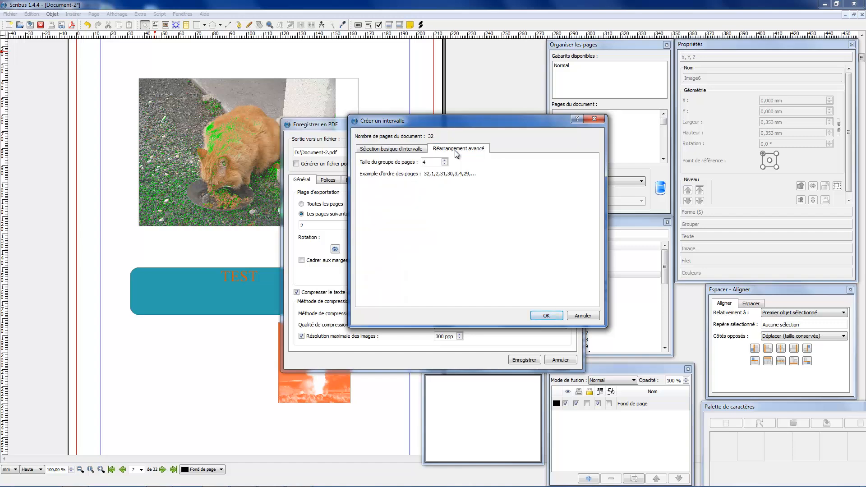
{"action": "left_click", "coordinate": [376, 149]}
{"action": "left_click", "coordinate": [546, 315]}
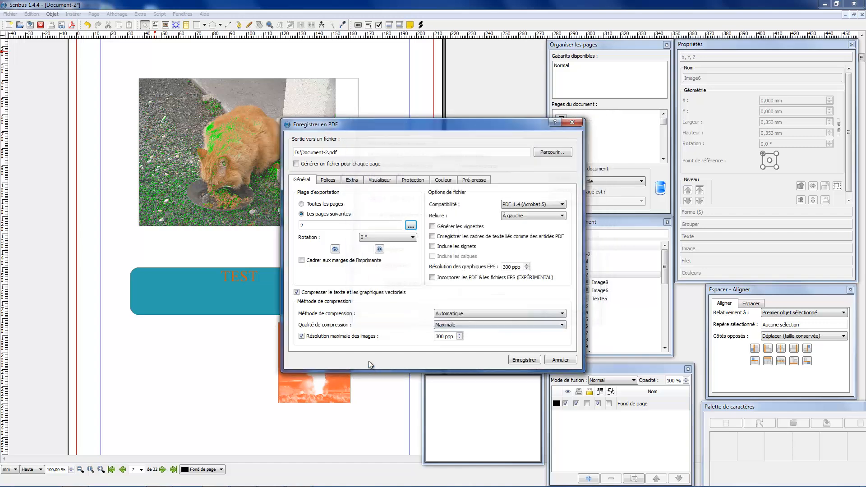
Step: Review the font, extra, viewer, protection, colour and pre-press settings of the PDF export
{"action": "left_click", "coordinate": [339, 180]}
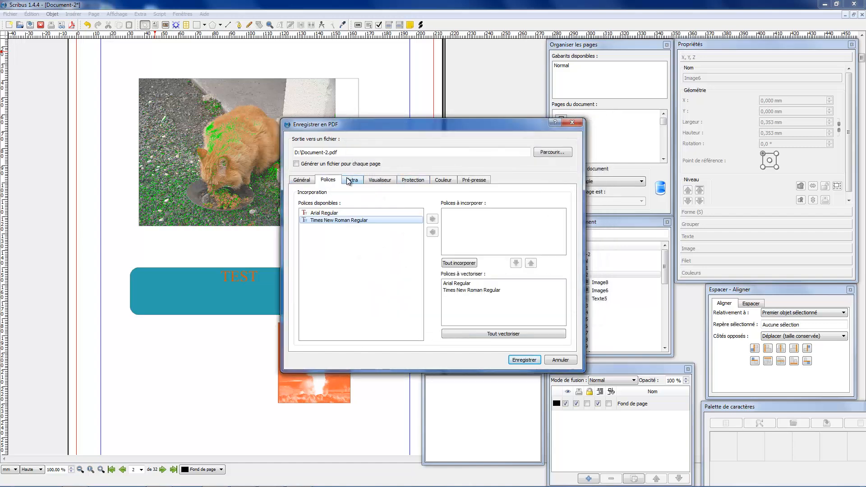
{"action": "left_click", "coordinate": [351, 180]}
{"action": "left_click", "coordinate": [380, 180]}
{"action": "left_click", "coordinate": [404, 180]}
{"action": "left_click", "coordinate": [443, 180]}
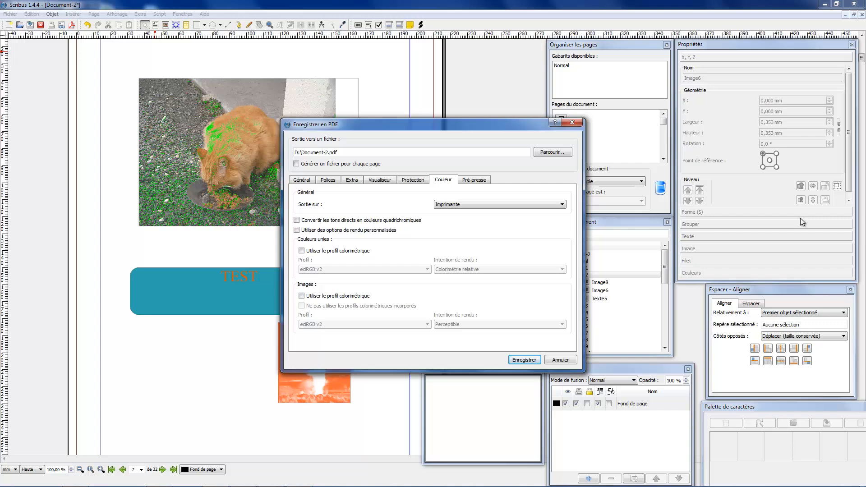
{"action": "left_click", "coordinate": [474, 180]}
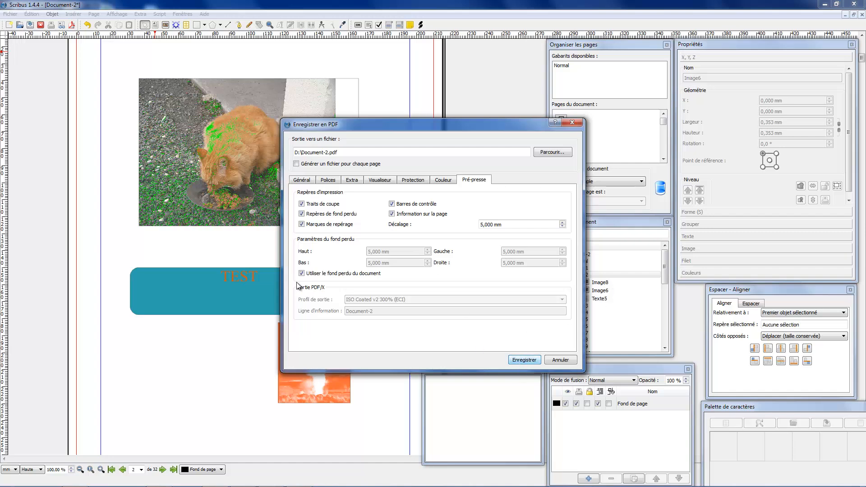
Step: Turn off the use of the document's bleed in the PDF export's pre-press settings
{"action": "left_click", "coordinate": [317, 276]}
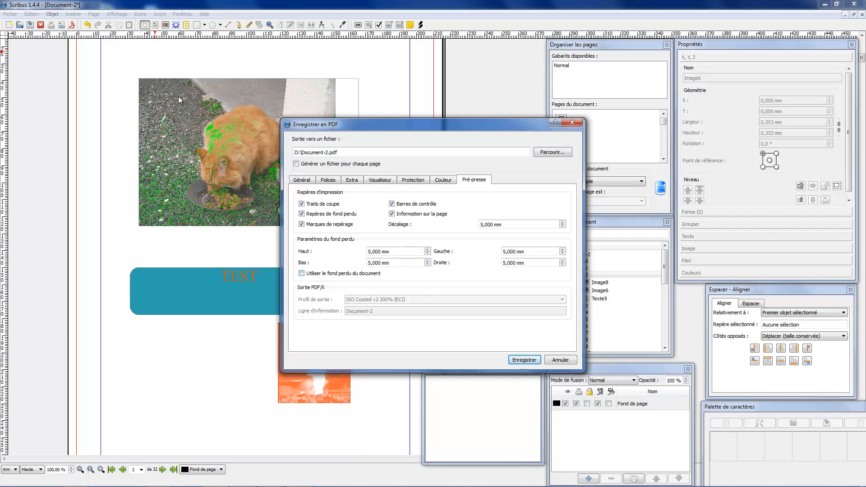
{"action": "left_click", "coordinate": [318, 275]}
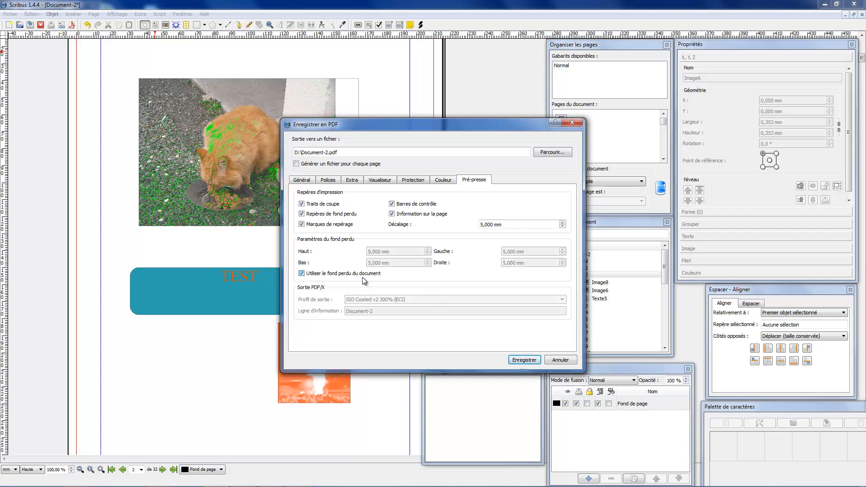
{"action": "left_click", "coordinate": [318, 276]}
{"action": "left_click", "coordinate": [319, 276]}
{"action": "left_click", "coordinate": [320, 276]}
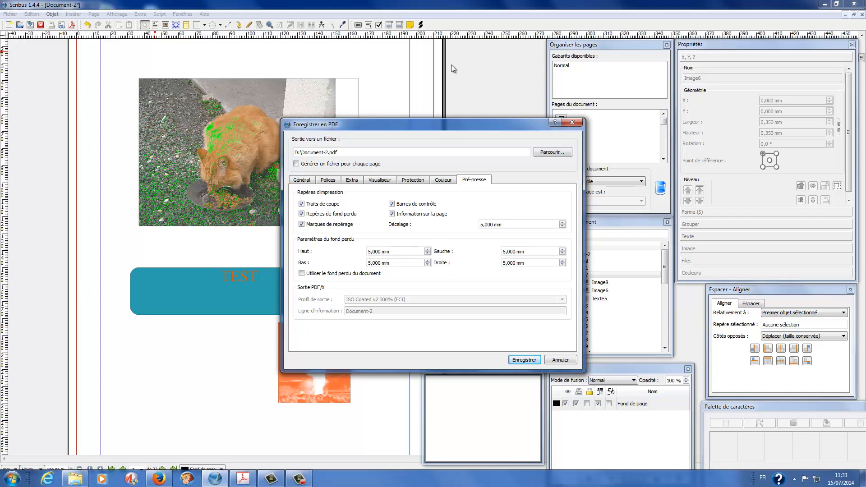
{"action": "left_click", "coordinate": [345, 276]}
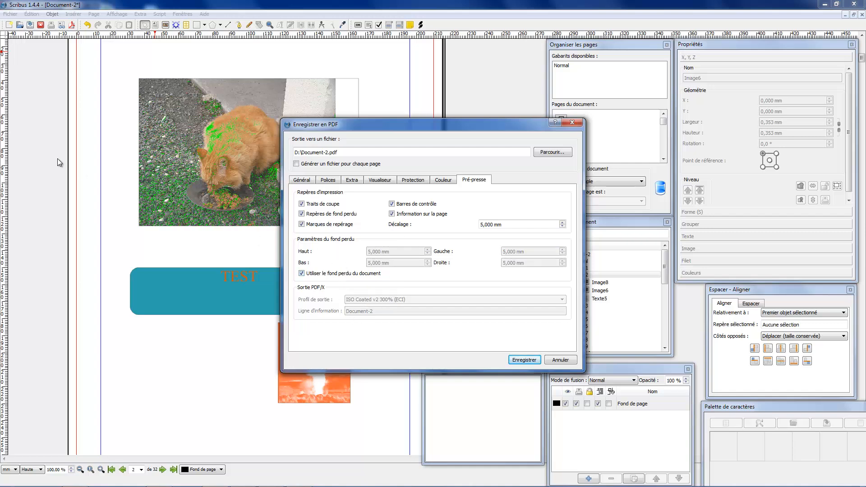
{"action": "left_click", "coordinate": [363, 276]}
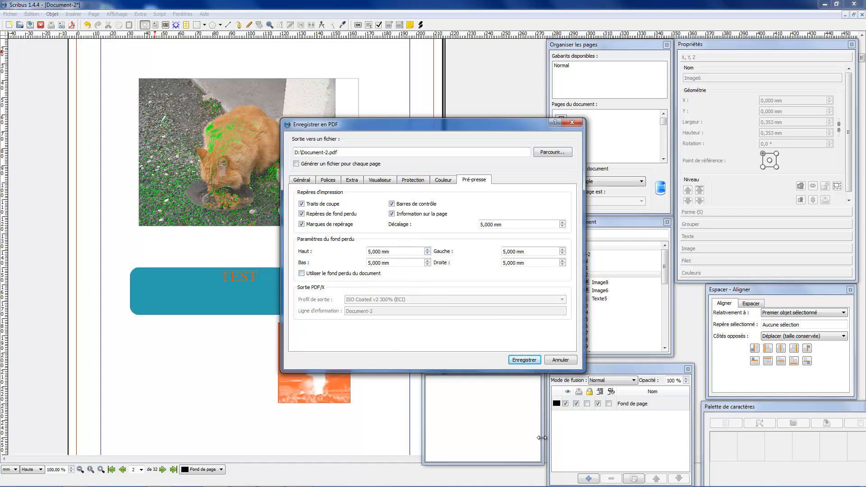
Step: Try to export the PDF over the existing file D:\Document-2.pdf
{"action": "left_click", "coordinate": [515, 360]}
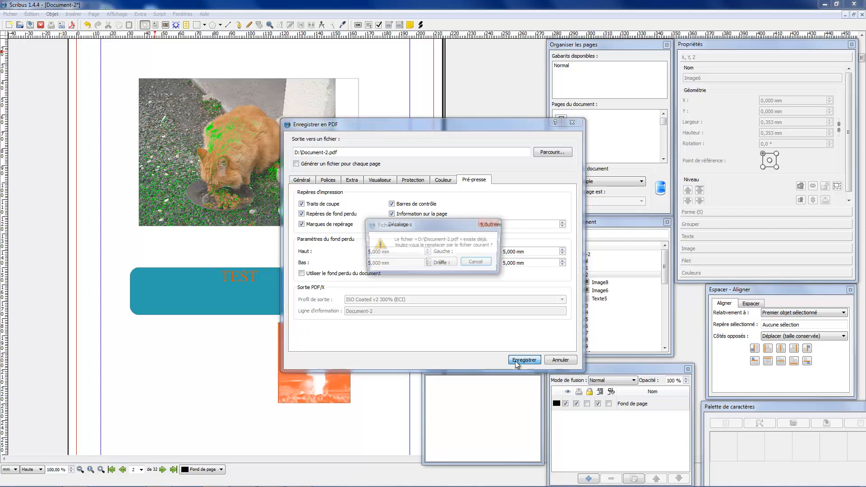
{"action": "left_click", "coordinate": [442, 264]}
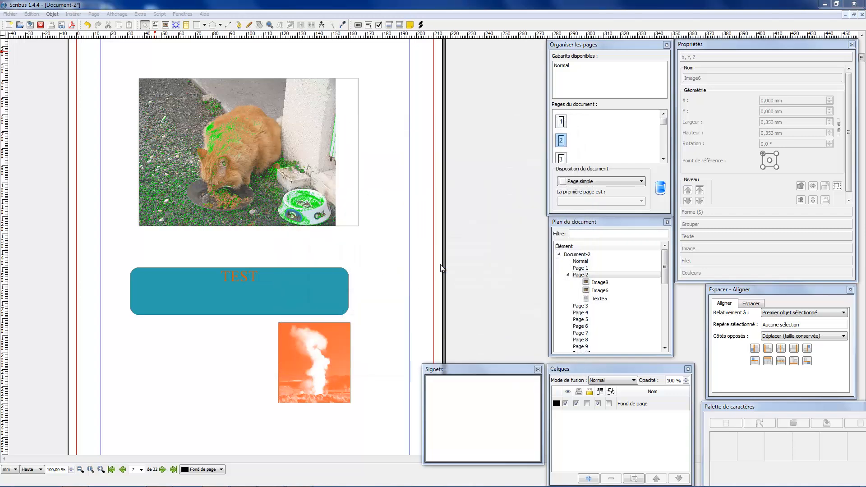
{"action": "left_click", "coordinate": [464, 261]}
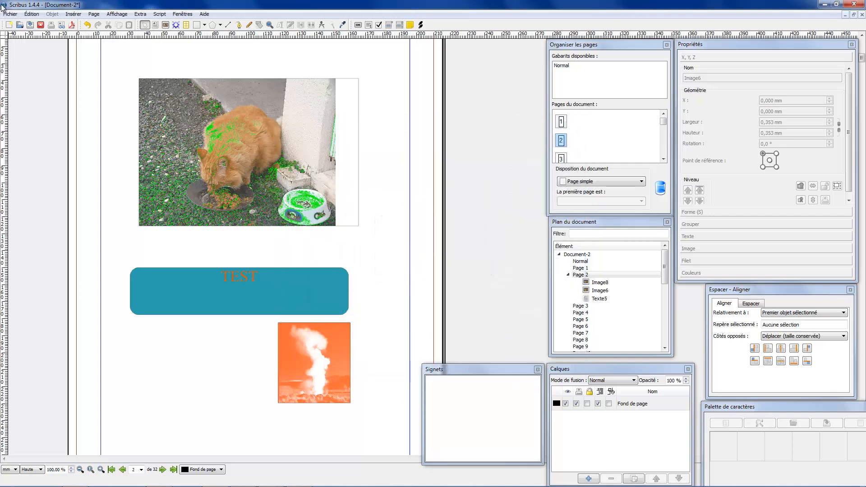
Step: Reopen the PDF export settings and limit the exported pages to page 2
{"action": "left_click", "coordinate": [7, 15]}
{"action": "mouse_move", "coordinate": [80, 144]}
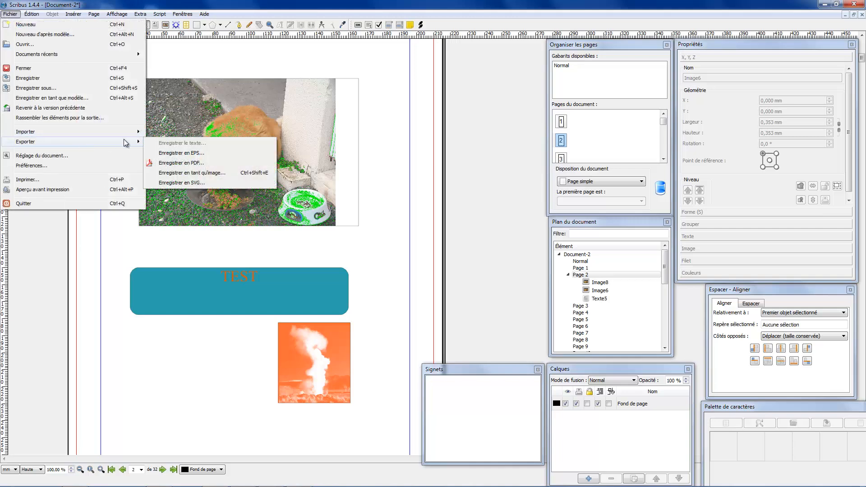
{"action": "left_click", "coordinate": [195, 163]}
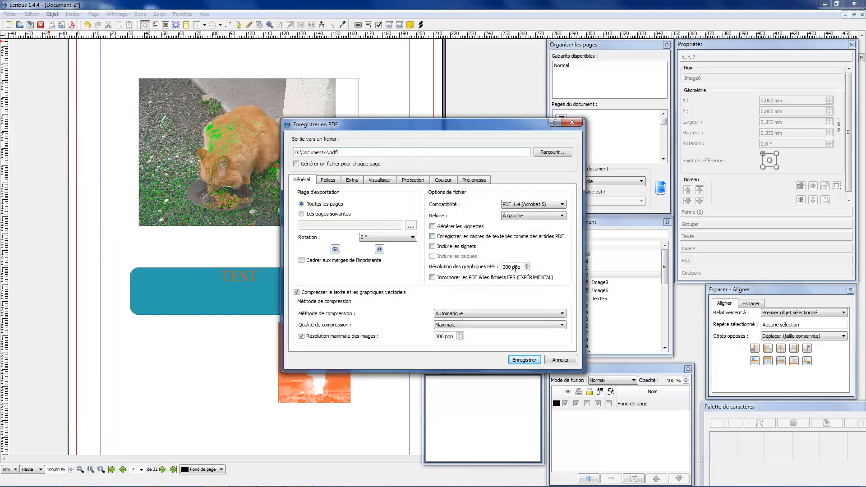
{"action": "left_click", "coordinate": [321, 213]}
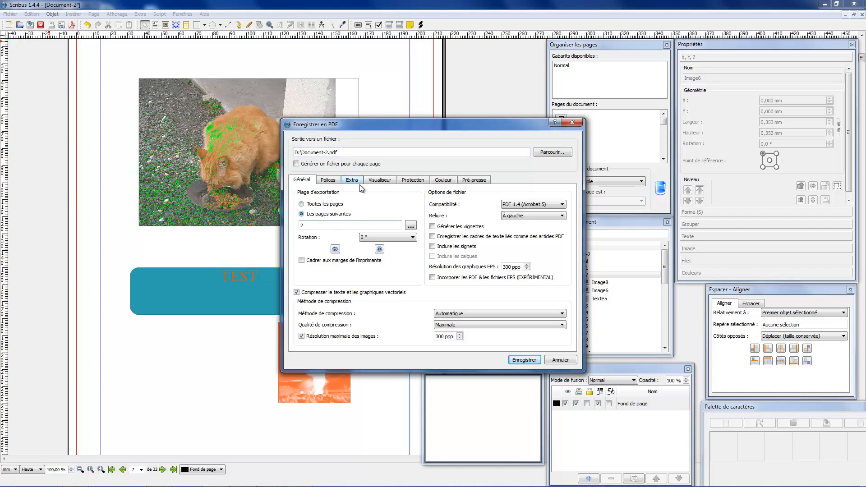
Step: Check the pre-press settings and export the PDF under the new name D:\Document-3.pdf instead of overwriting Document-2.pdf
{"action": "left_click", "coordinate": [524, 359]}
{"action": "left_click", "coordinate": [477, 263]}
{"action": "left_click", "coordinate": [479, 179]}
{"action": "left_click", "coordinate": [306, 180]}
{"action": "left_click", "coordinate": [475, 180]}
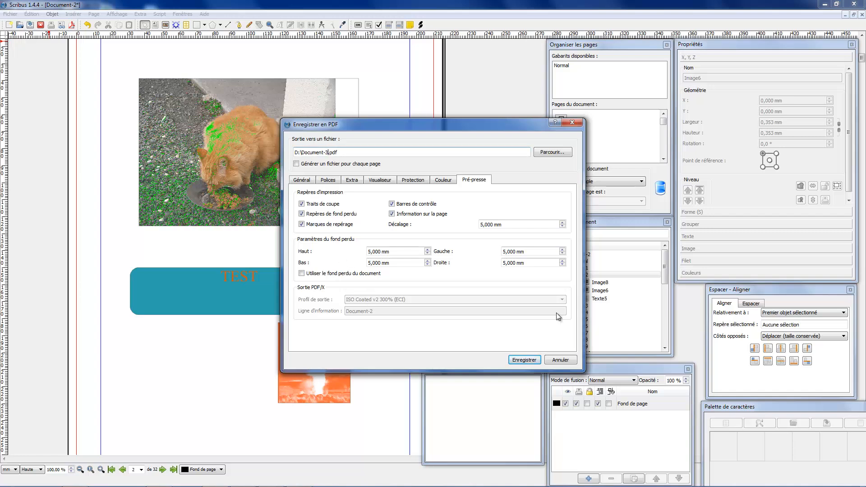
{"action": "left_click", "coordinate": [523, 359]}
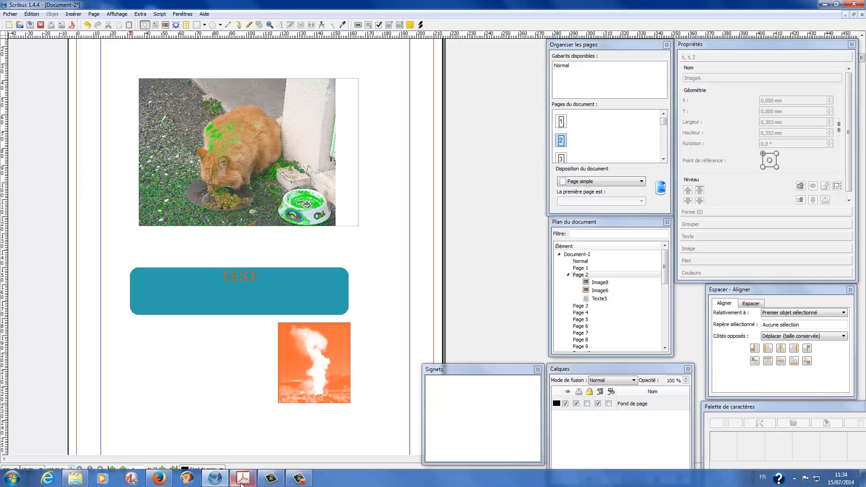
Step: Switch to Adobe Acrobat Pro, close Document-2.pdf and open Document-3.pdf from drive D
{"action": "left_click", "coordinate": [241, 480]}
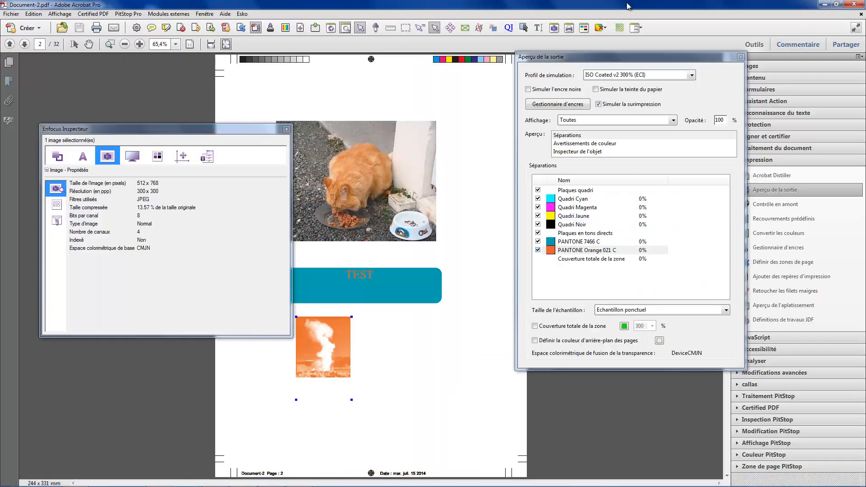
{"action": "left_click", "coordinate": [860, 14]}
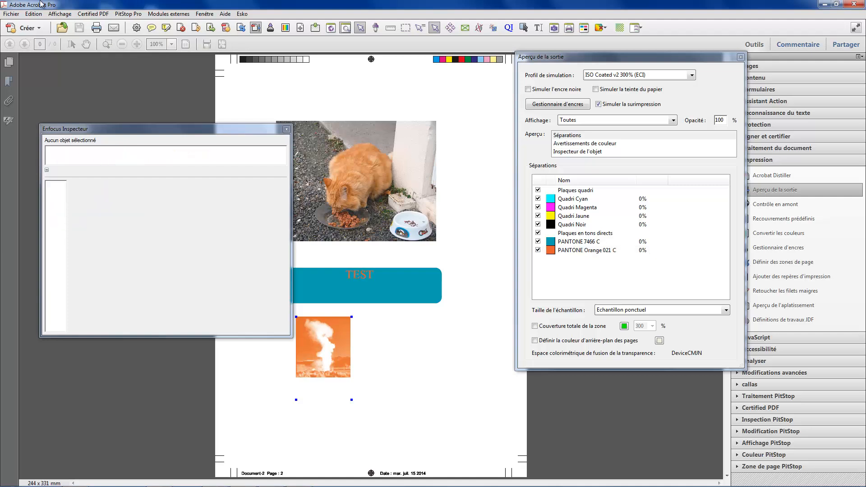
{"action": "left_click", "coordinate": [20, 15]}
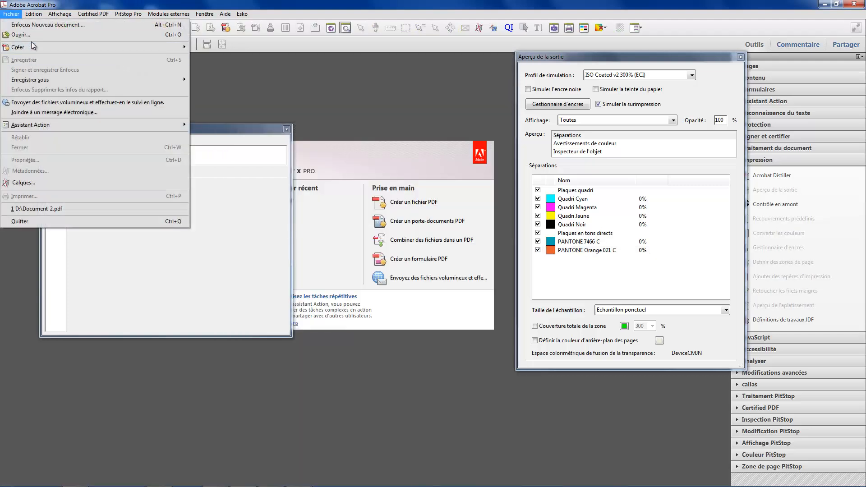
{"action": "left_click", "coordinate": [32, 37]}
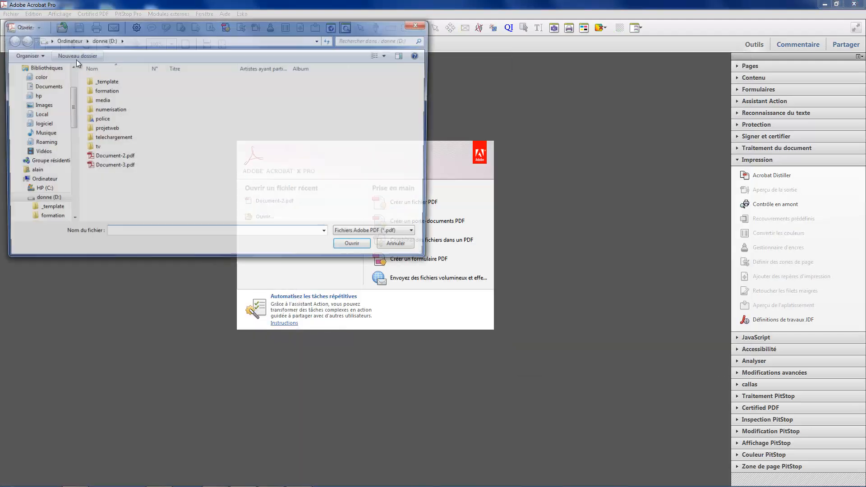
{"action": "double_click", "coordinate": [121, 169]}
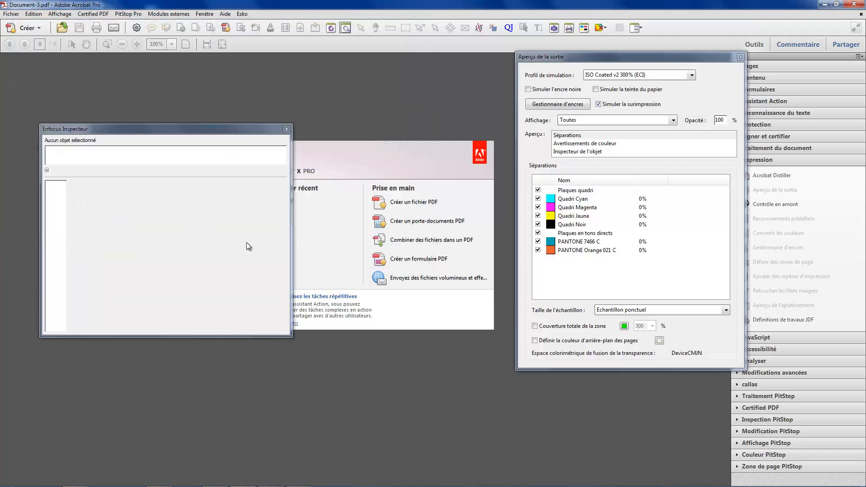
Step: Hide and show the PANTONE Orange 021 C separation in the output preview, and move the Enfocus inspector off the page
{"action": "left_click", "coordinate": [538, 249]}
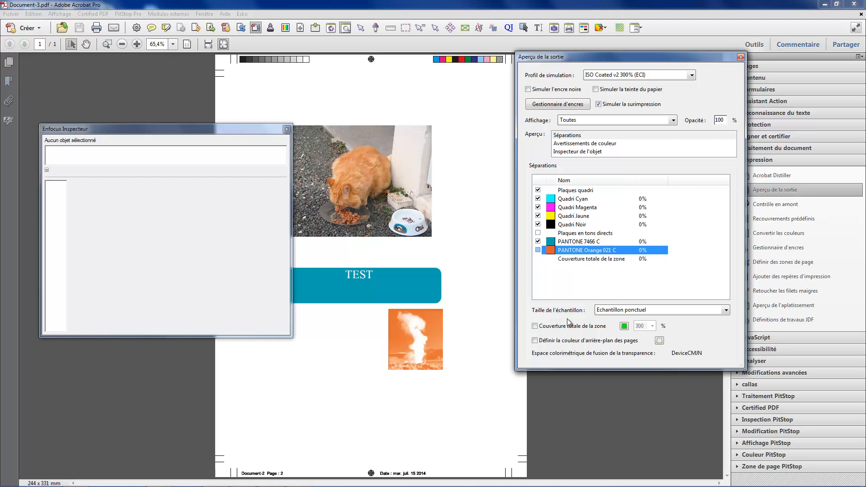
{"action": "left_click", "coordinate": [537, 250]}
{"action": "left_click_drag", "start_coordinate": [156, 130], "coordinate": [25, 129]}
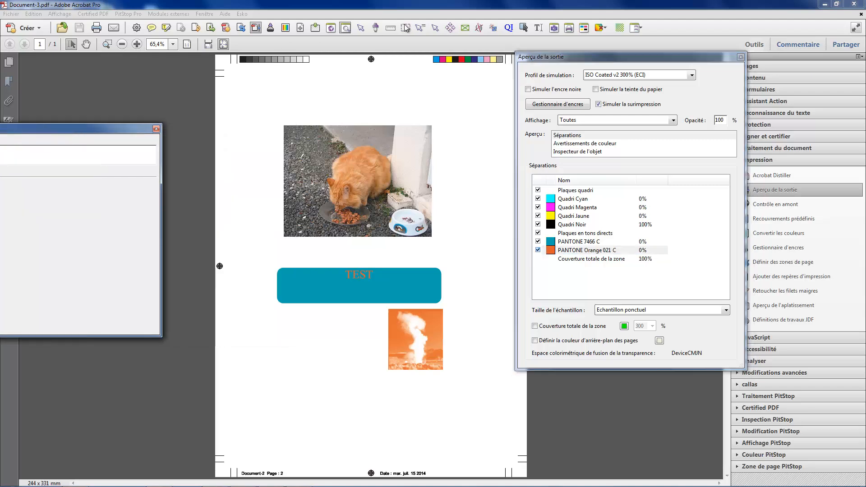
Step: Select the orange smoke image and bring the Enfocus inspector back into view to examine its image properties
{"action": "left_click", "coordinate": [360, 28]}
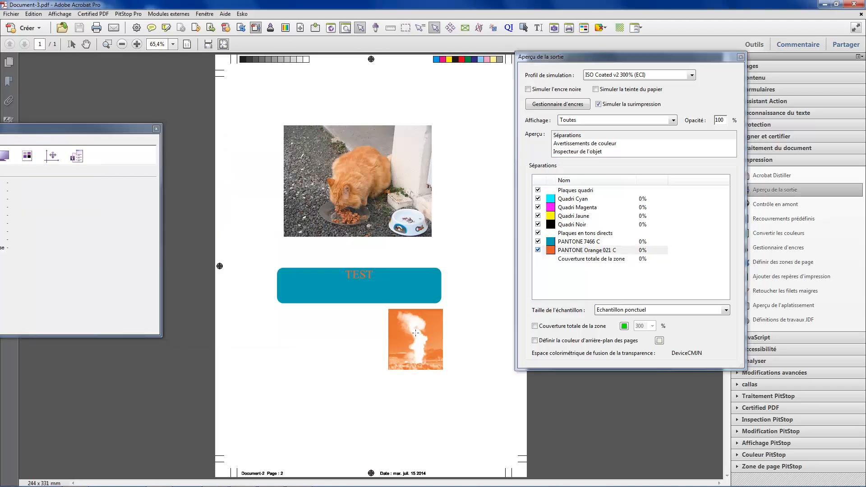
{"action": "left_click", "coordinate": [415, 333]}
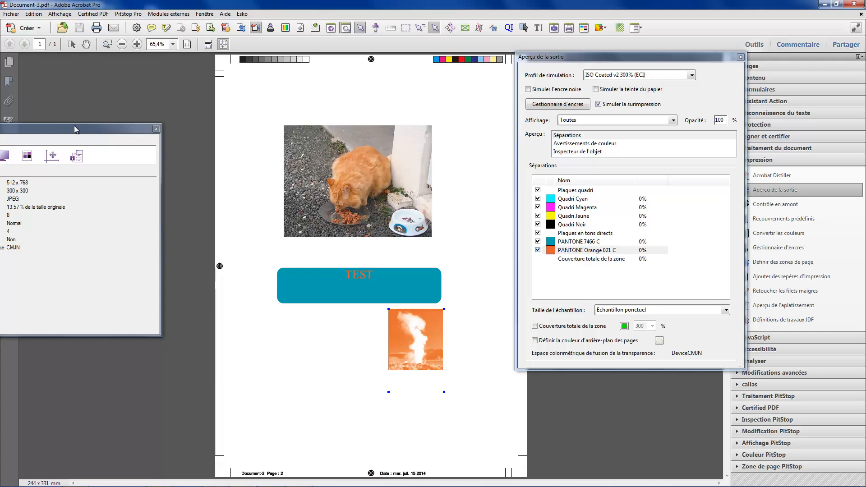
{"action": "left_click_drag", "start_coordinate": [77, 128], "coordinate": [188, 130]}
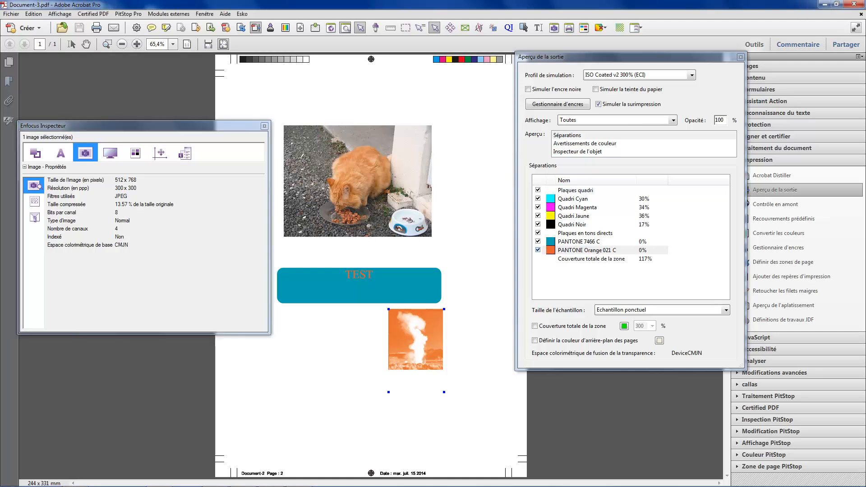
Step: Select the cat image to examine its properties, and highlight total area coverage with limits of 240 % and 300 %
{"action": "left_click", "coordinate": [356, 189]}
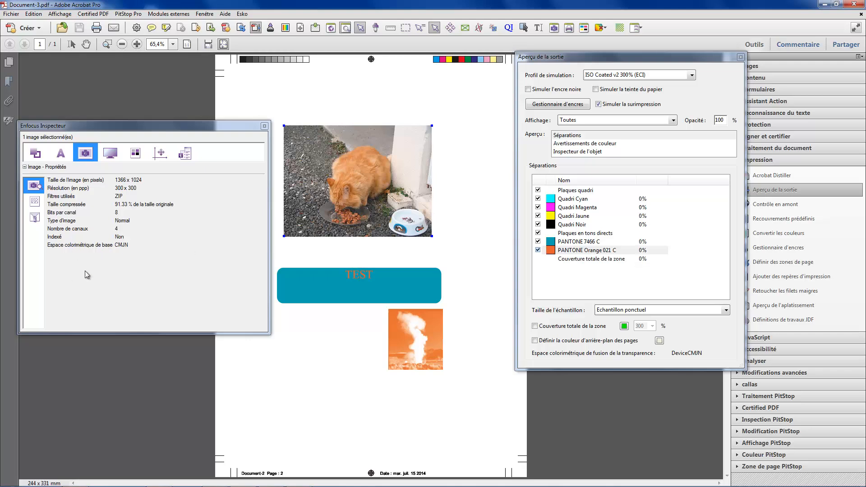
{"action": "left_click", "coordinate": [579, 328]}
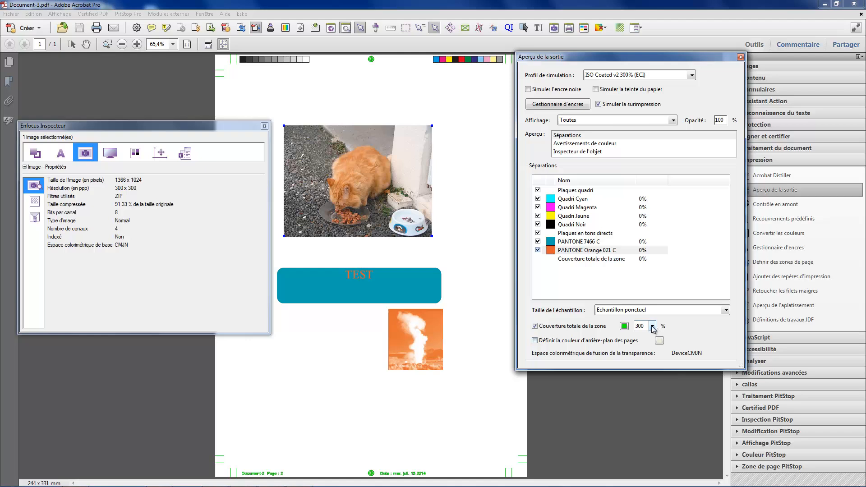
{"action": "left_click", "coordinate": [652, 326]}
{"action": "left_click", "coordinate": [648, 345]}
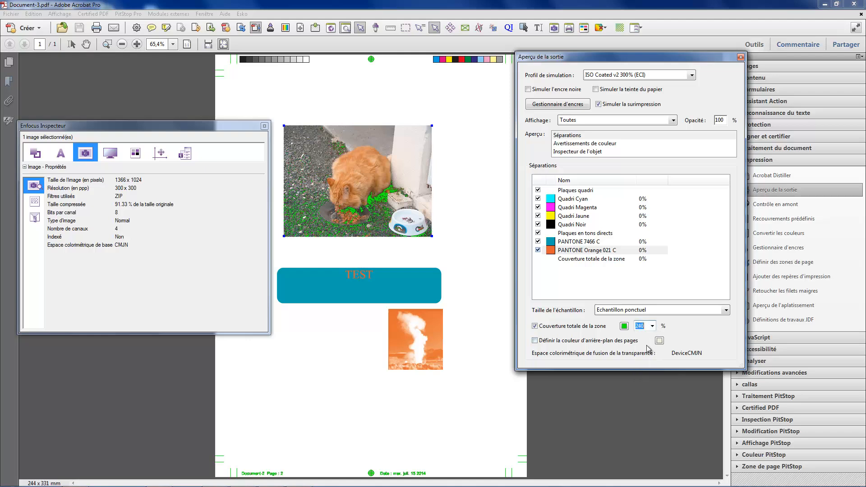
{"action": "left_click", "coordinate": [652, 326]}
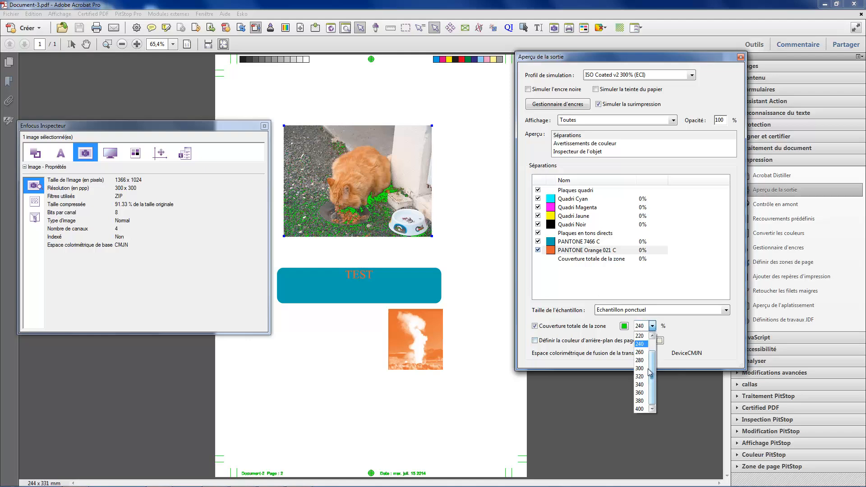
{"action": "left_click", "coordinate": [644, 369]}
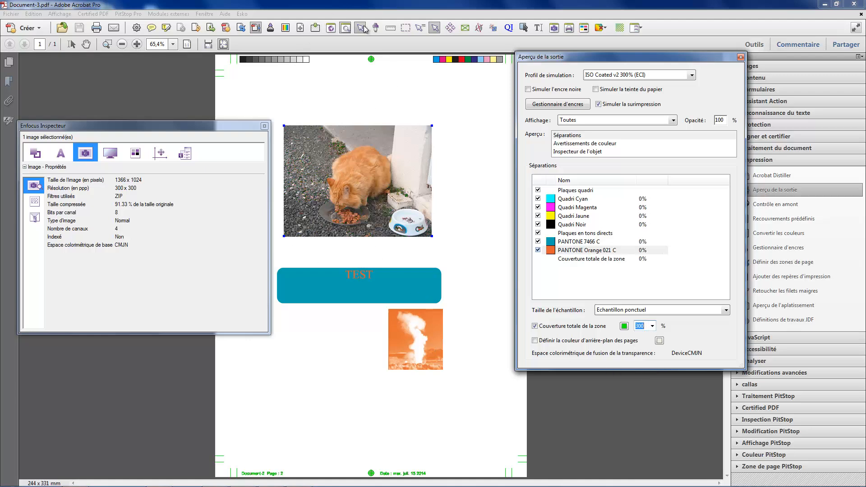
Step: Inspect the blue box and the TEST text, and hide the PANTONE 7466 C and PANTONE Orange 021 C separations
{"action": "left_click", "coordinate": [376, 296]}
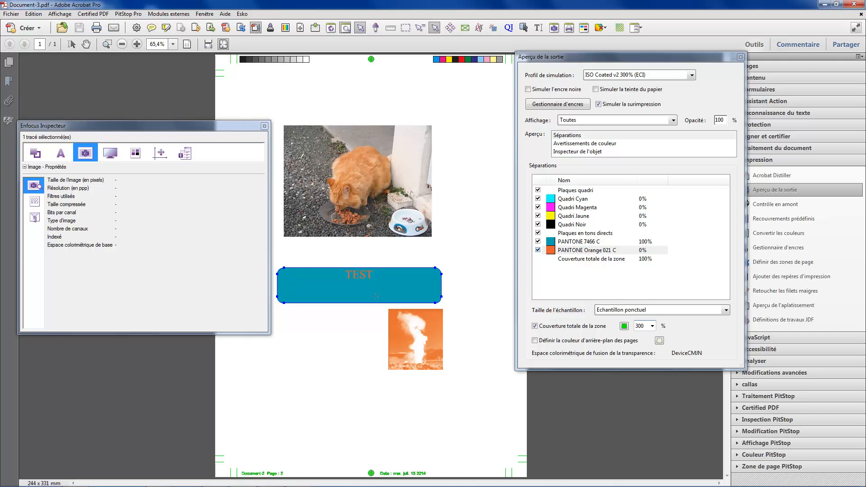
{"action": "left_click", "coordinate": [358, 274]}
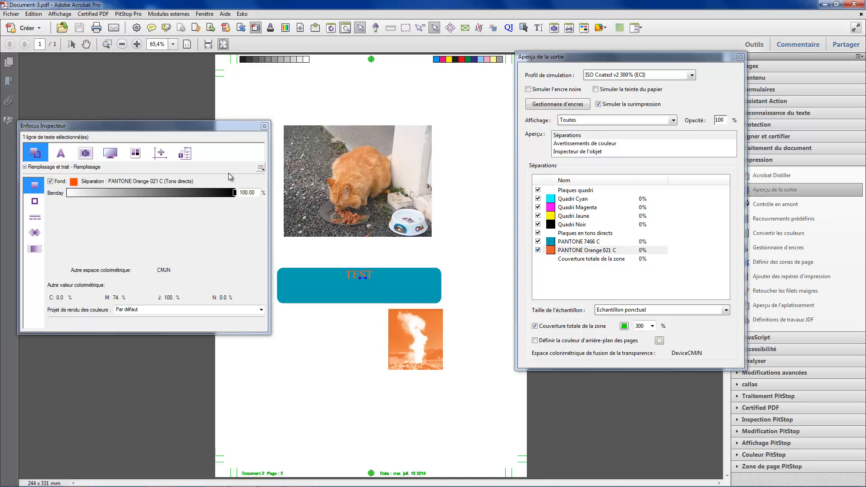
{"action": "left_click", "coordinate": [538, 242]}
{"action": "left_click", "coordinate": [538, 250]}
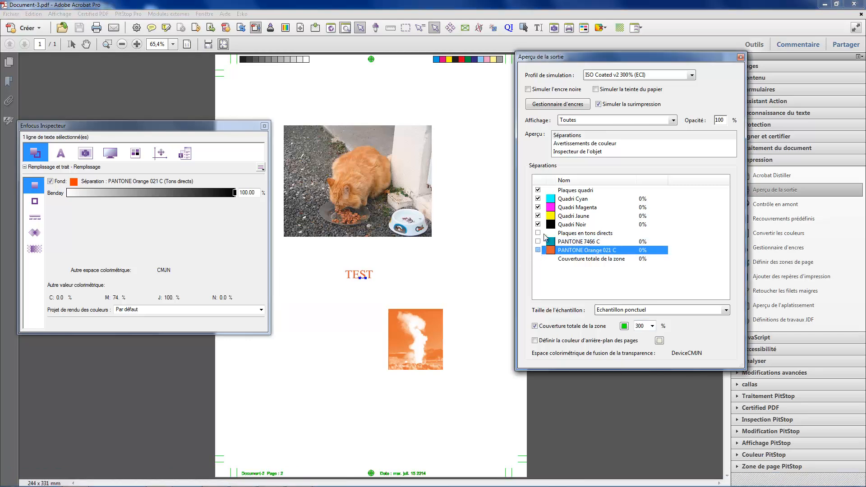
{"action": "left_click", "coordinate": [569, 283]}
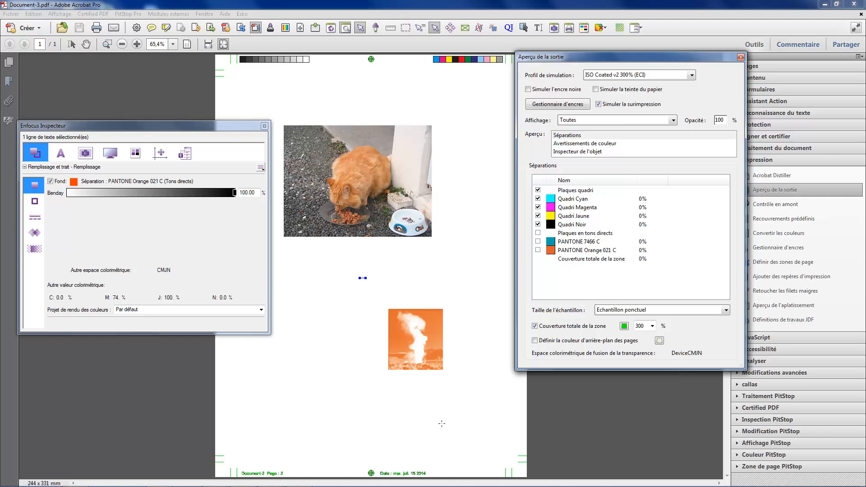
Step: Compare the page with and without the black plate, and hide all four process separations
{"action": "left_click", "coordinate": [537, 225]}
{"action": "left_click", "coordinate": [537, 224]}
{"action": "left_click", "coordinate": [537, 225]}
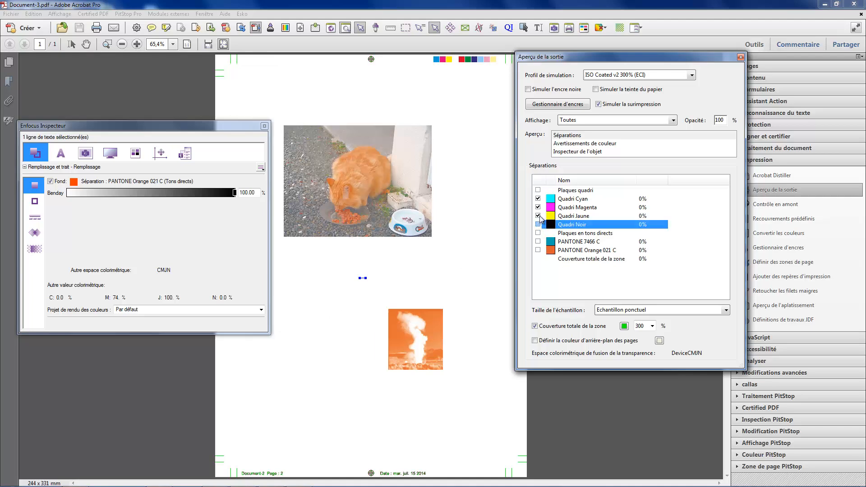
{"action": "left_click", "coordinate": [538, 215]}
{"action": "left_click", "coordinate": [537, 207]}
{"action": "left_click", "coordinate": [538, 198]}
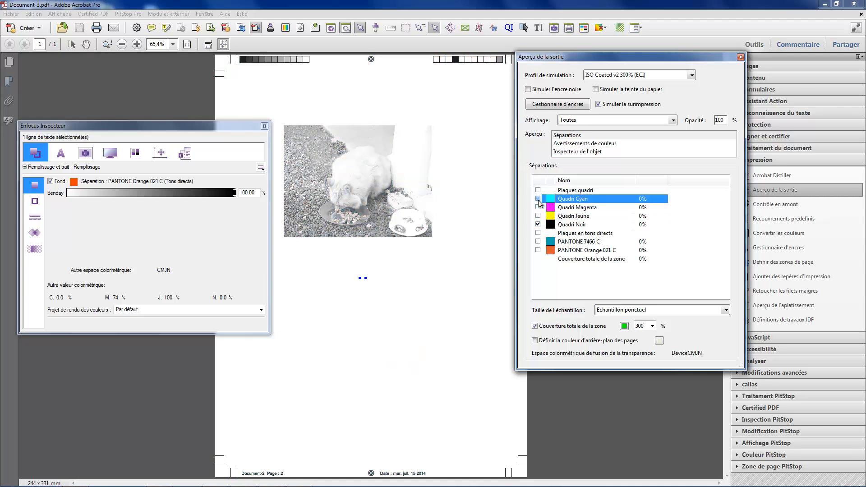
{"action": "left_click", "coordinate": [537, 224]}
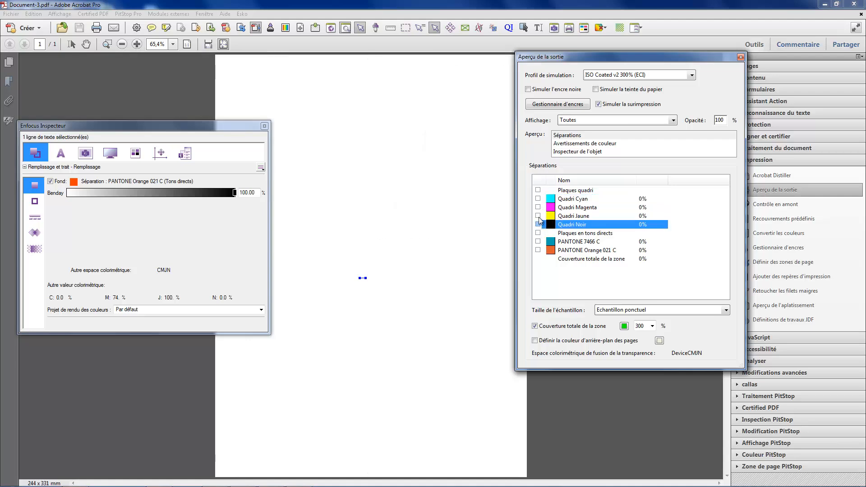
Step: Show the yellow, magenta and cyan plates, compare without yellow, and hide cyan to preview only magenta and yellow
{"action": "left_click", "coordinate": [538, 215]}
{"action": "left_click", "coordinate": [538, 207]}
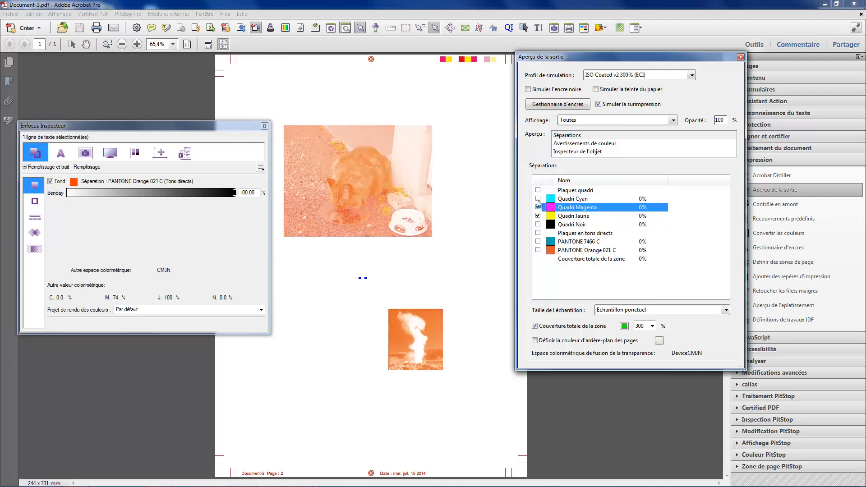
{"action": "left_click", "coordinate": [538, 198]}
{"action": "left_click", "coordinate": [537, 215]}
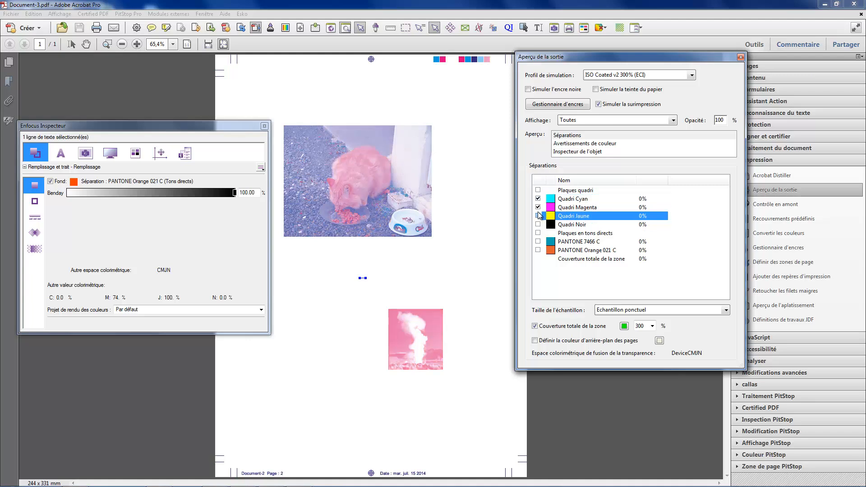
{"action": "left_click", "coordinate": [538, 216]}
{"action": "left_click", "coordinate": [538, 199]}
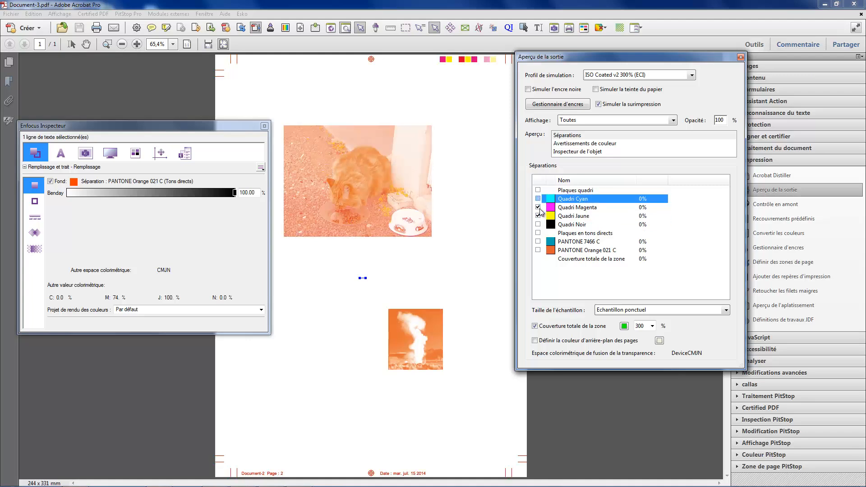
Step: Preview the cyan plate alone, and examine the images with cyan and magenta combined
{"action": "left_click", "coordinate": [537, 207]}
{"action": "left_click", "coordinate": [537, 216]}
{"action": "left_click", "coordinate": [537, 199]}
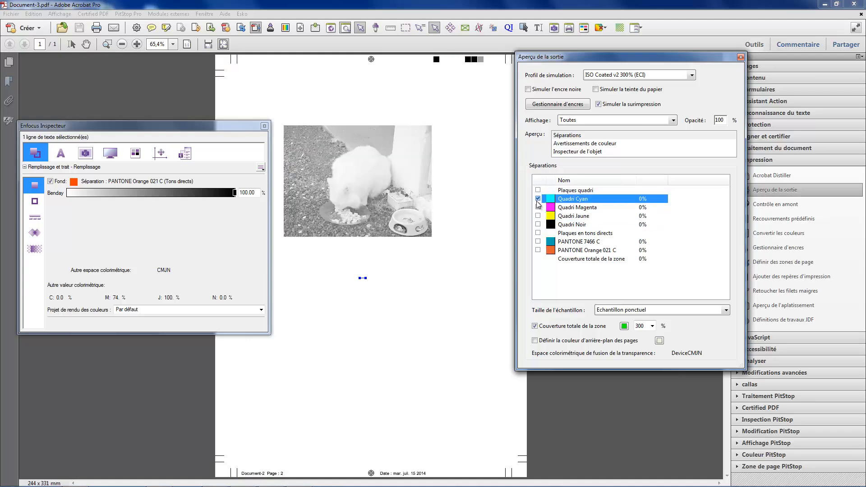
{"action": "left_click", "coordinate": [537, 207]}
{"action": "left_click", "coordinate": [538, 216]}
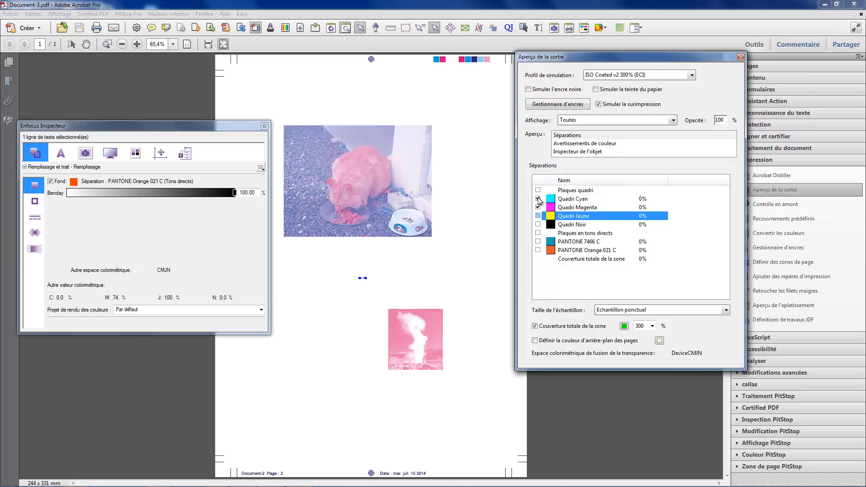
Step: Return the preview to magenta plus yellow, and hide and show magenta to check how the smoke image is composed
{"action": "left_click", "coordinate": [538, 198]}
{"action": "left_click", "coordinate": [537, 216]}
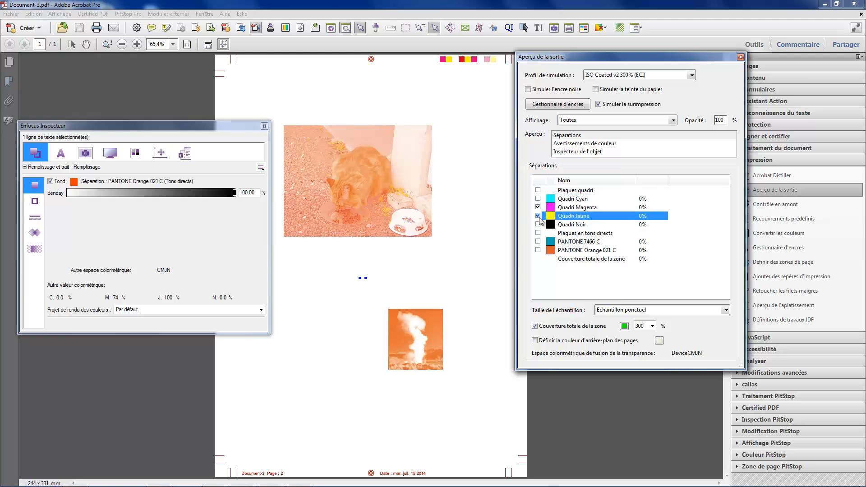
{"action": "left_click", "coordinate": [538, 207]}
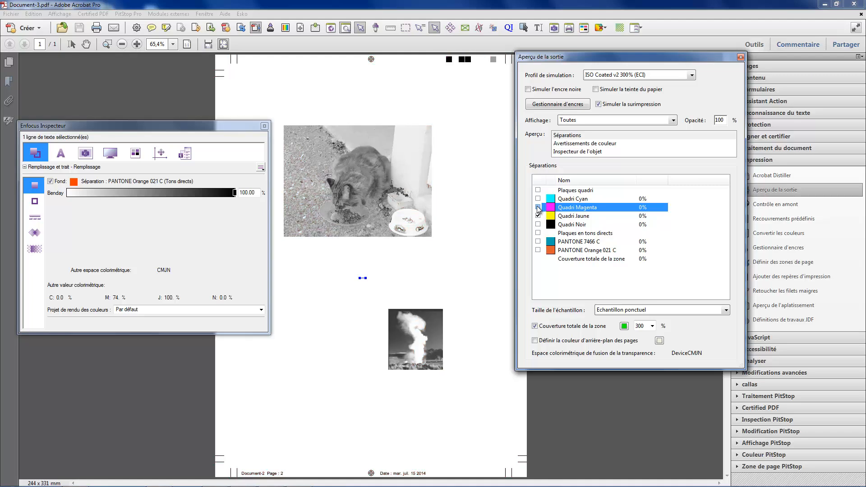
{"action": "left_click", "coordinate": [537, 207]}
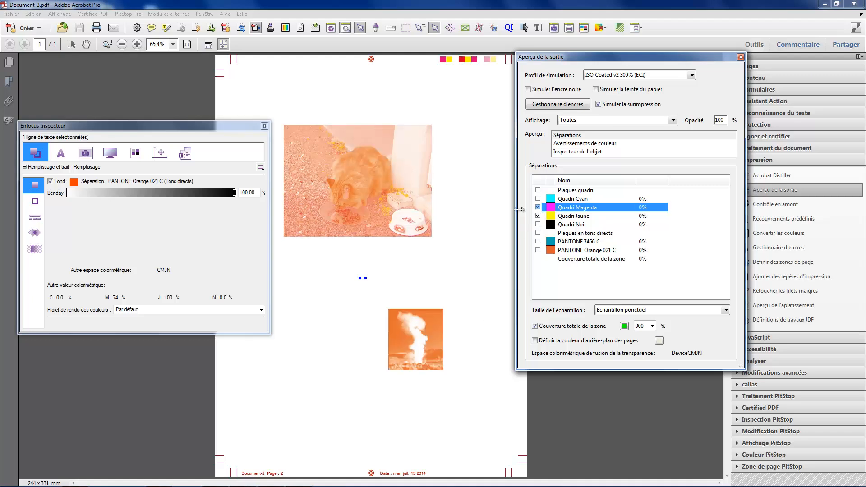